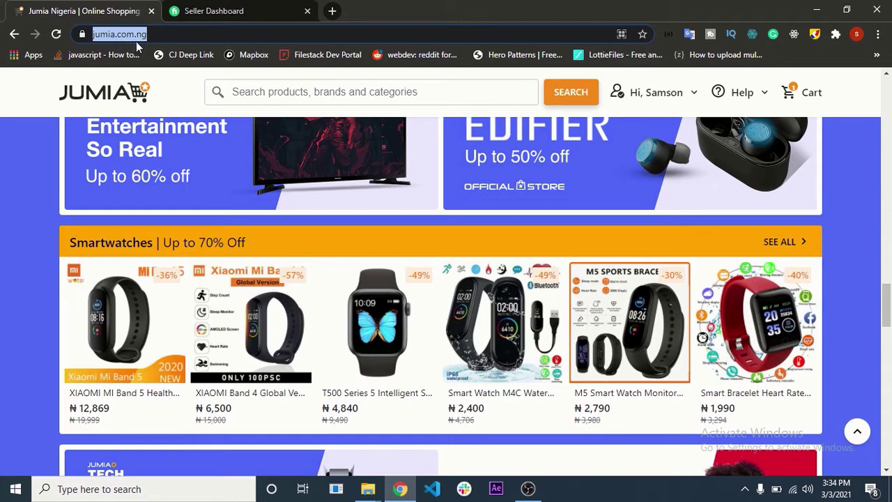
- Bring up the Jumia Nigeria shopping home page in the browser
drag(886, 306, 837, 452)
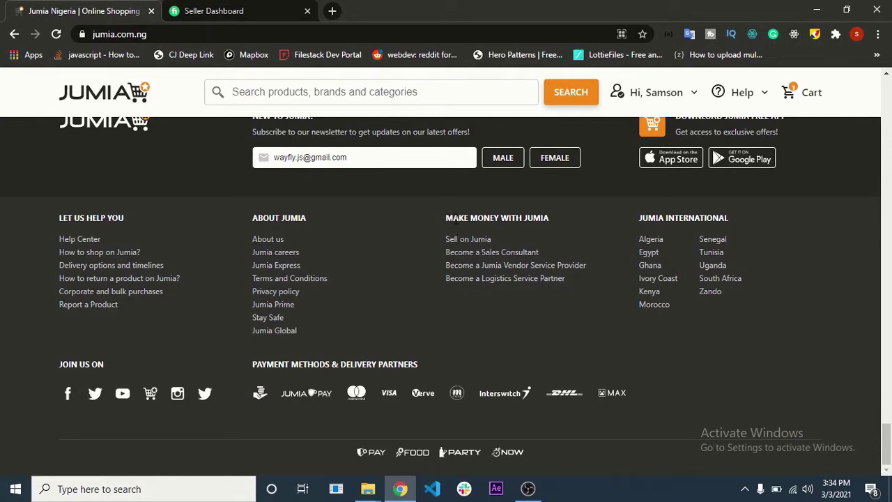
- Go to the Sell on Jumia page and start the seller sign-up
click(464, 240)
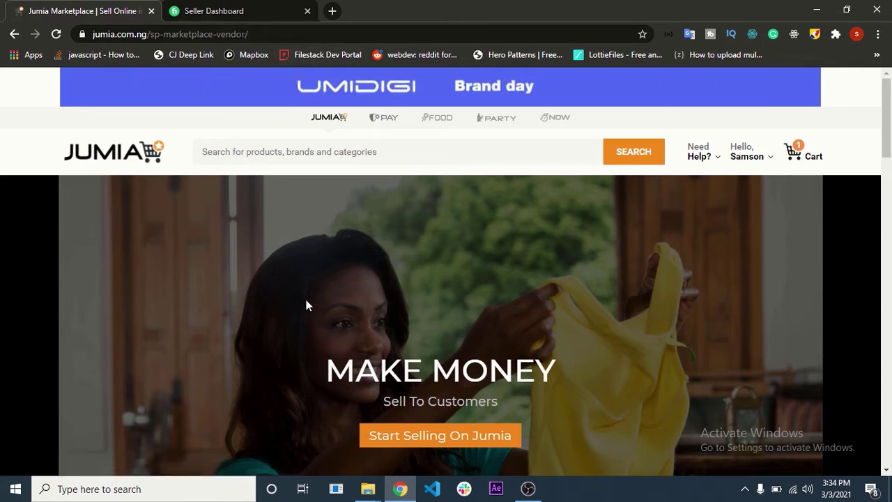
drag(283, 34, 2, 42)
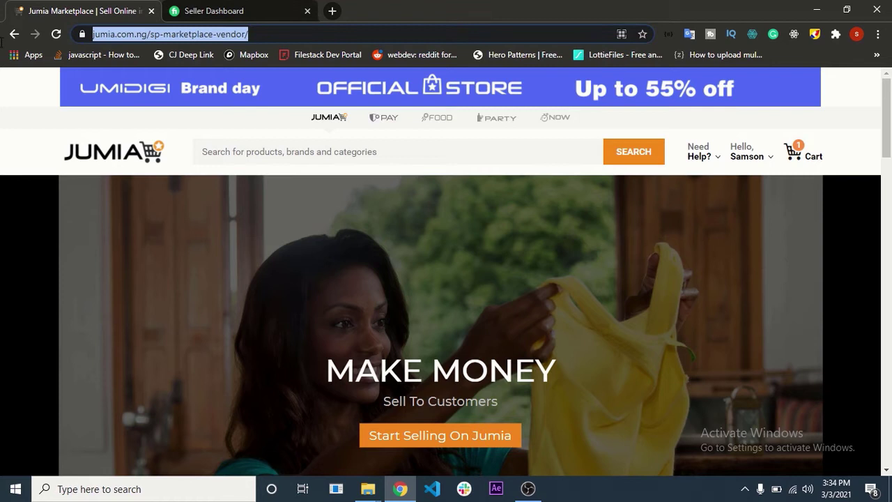
click(351, 255)
scroll(349, 256, down, 3)
scroll(366, 253, up, 3)
scroll(368, 259, down, 3)
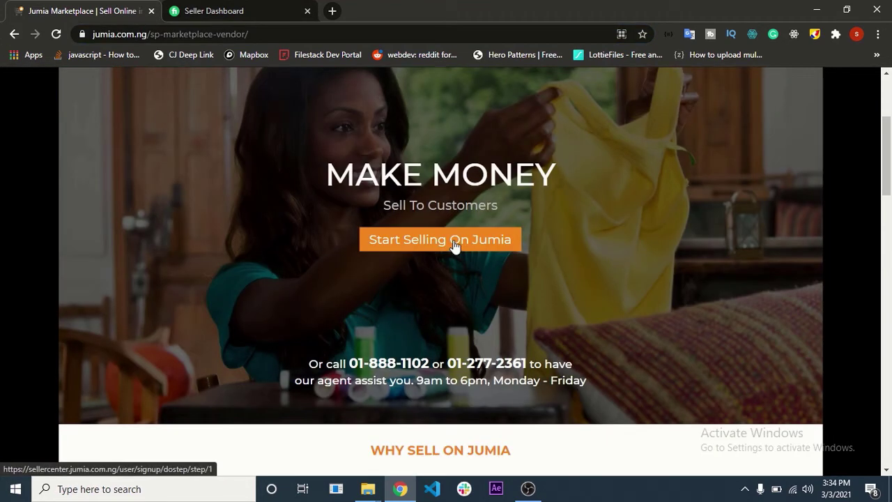
click(454, 244)
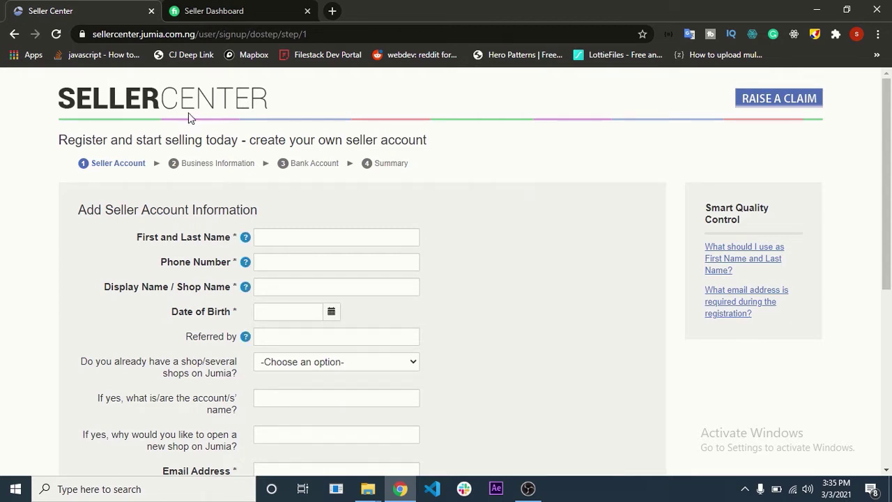
- Enter the seller's full name in the sign-up form, fixing the capitalisation
click(325, 236)
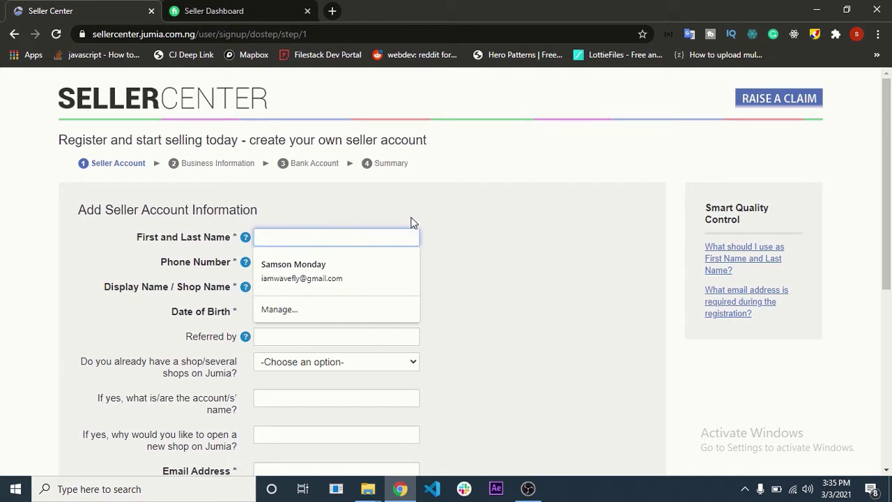
click(453, 212)
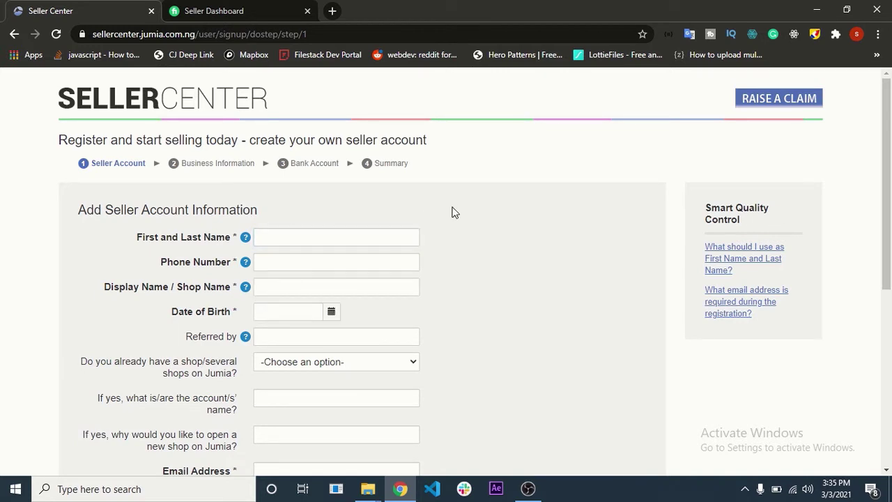
click(339, 235)
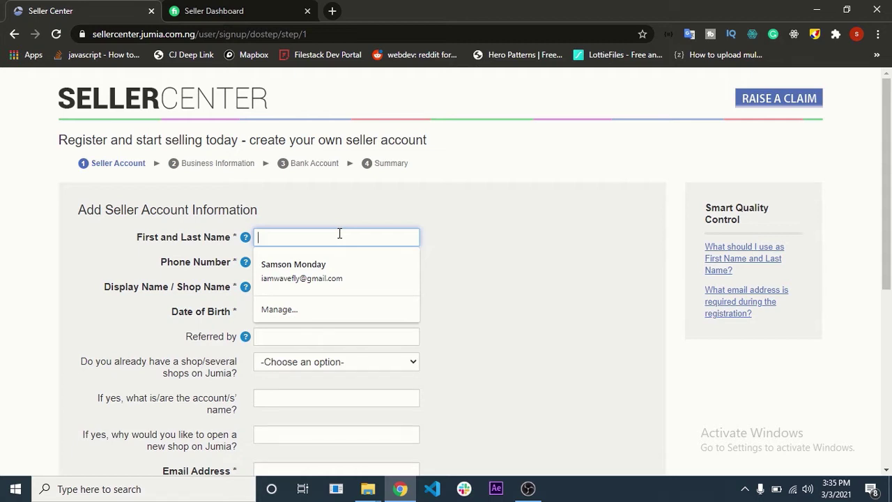
text(ond)
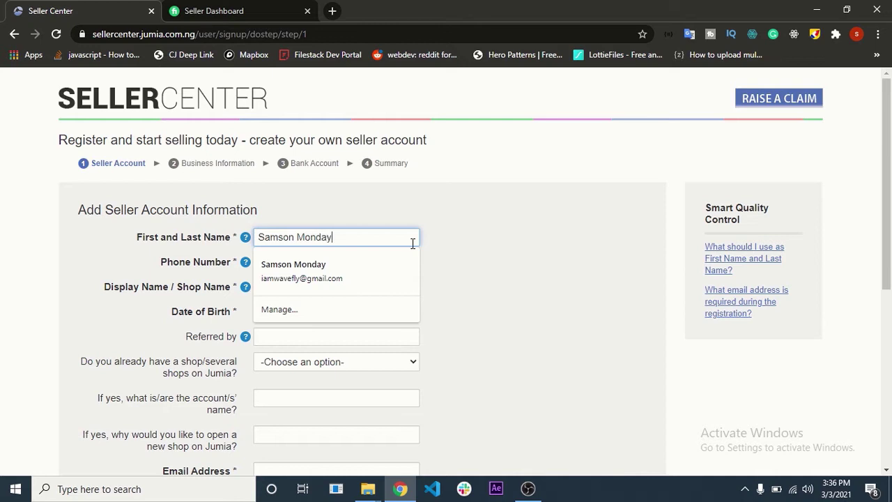
- Enter the seller's phone number
click(472, 239)
click(330, 261)
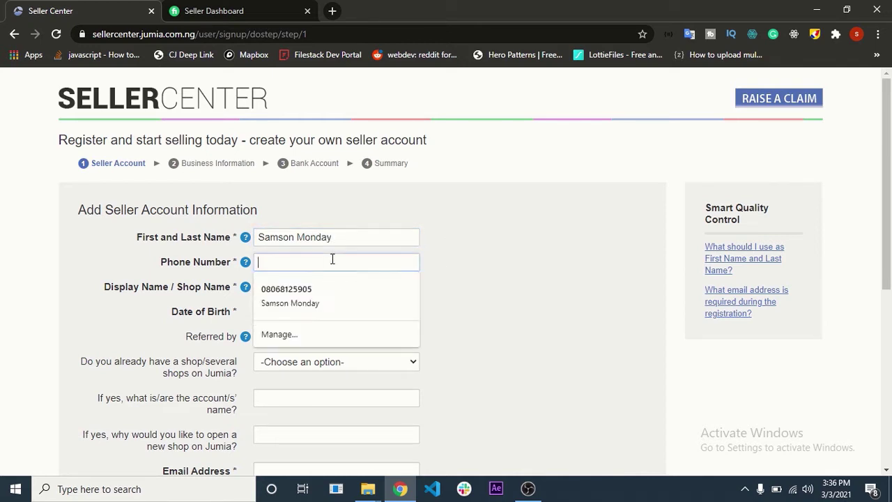
click(560, 246)
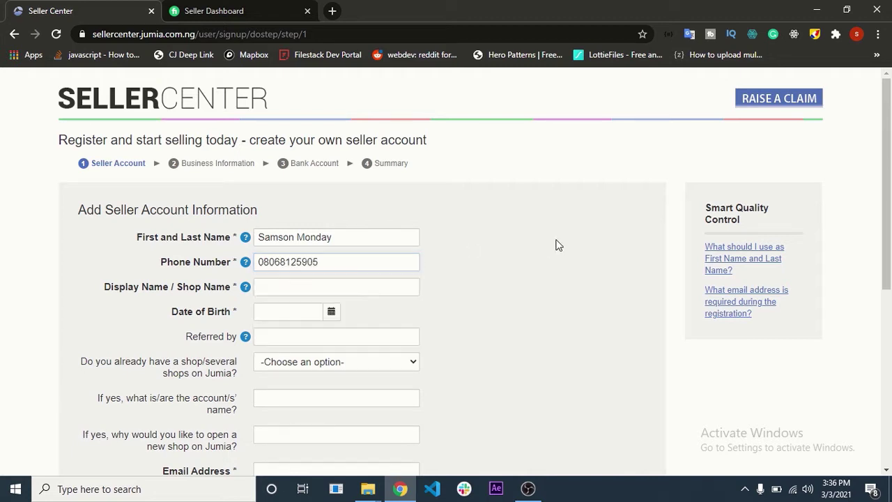
- Set the shop display name to Wavefly
click(298, 293)
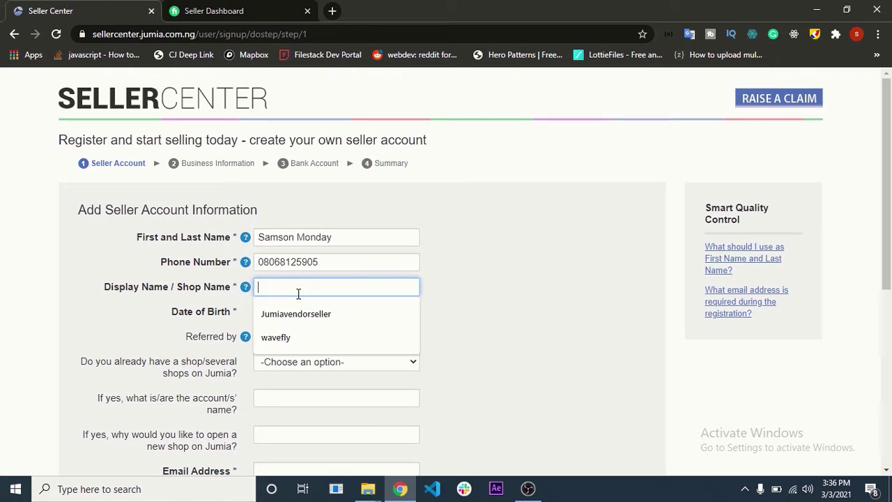
text(Wavefly)
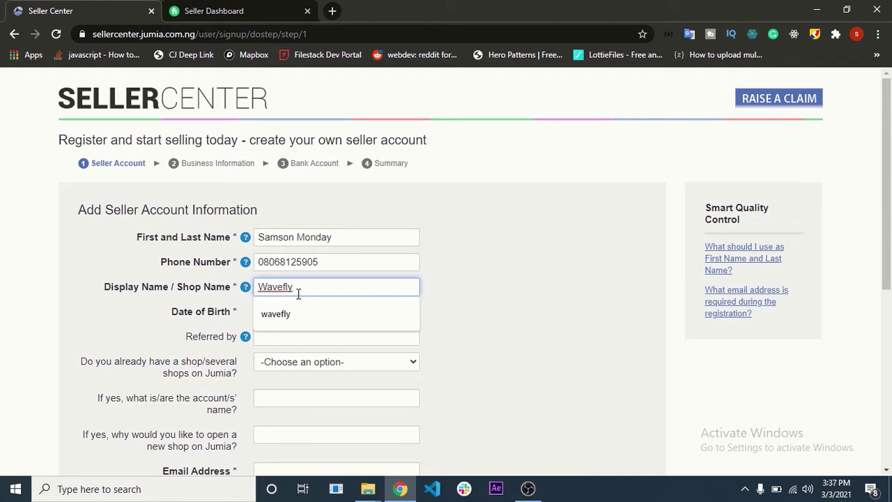
click(237, 237)
double_click(237, 238)
click(450, 209)
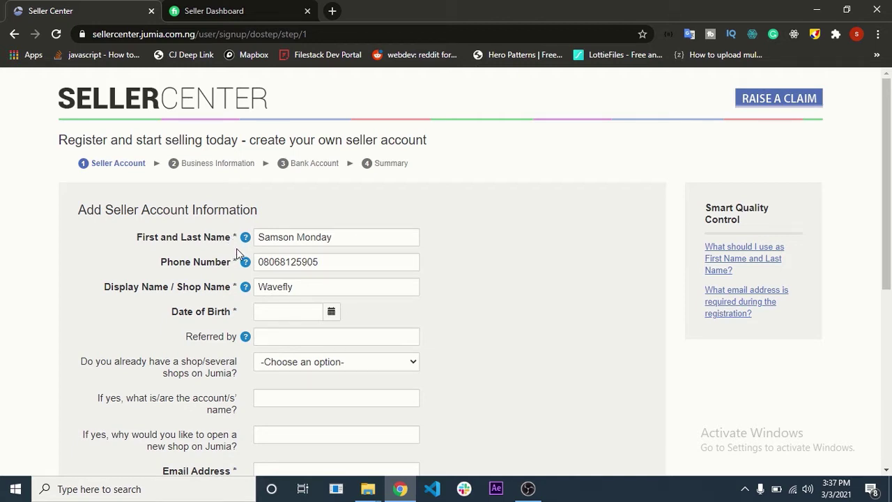
- Scroll down the sign-up form past the existing Jumia shops question
scroll(236, 248, down, 2)
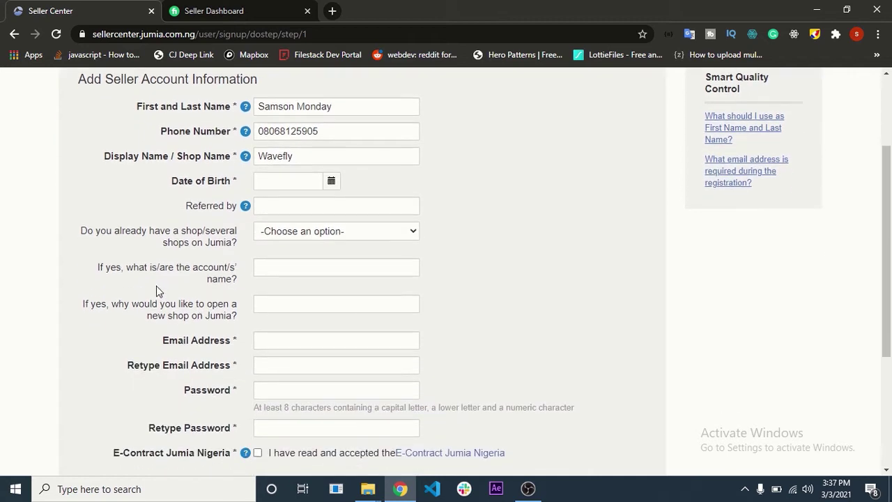
drag(81, 231, 214, 253)
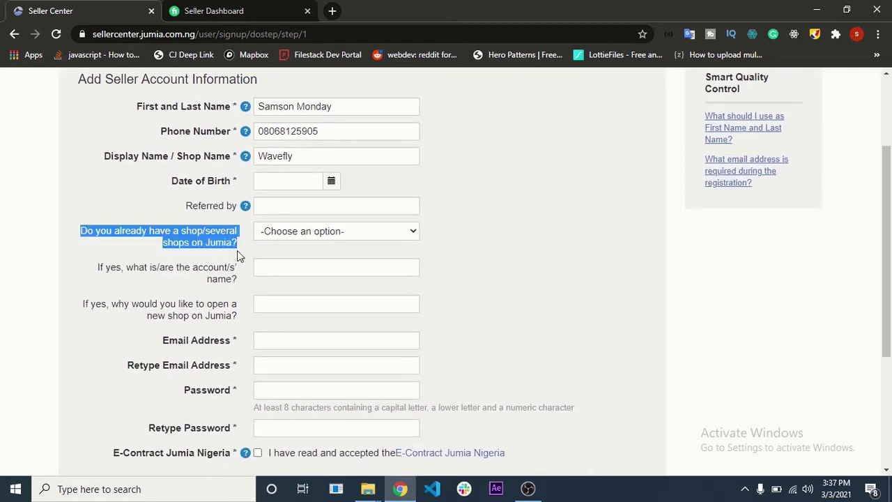
click(631, 181)
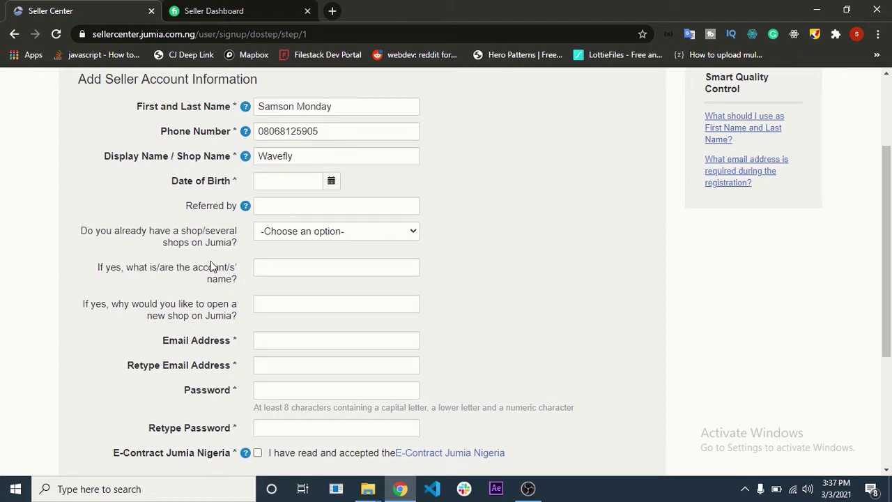
scroll(212, 268, down, 1)
scroll(213, 269, up, 3)
- Set the date of birth to 07-07-2005 using the calendar's year and month views
click(297, 312)
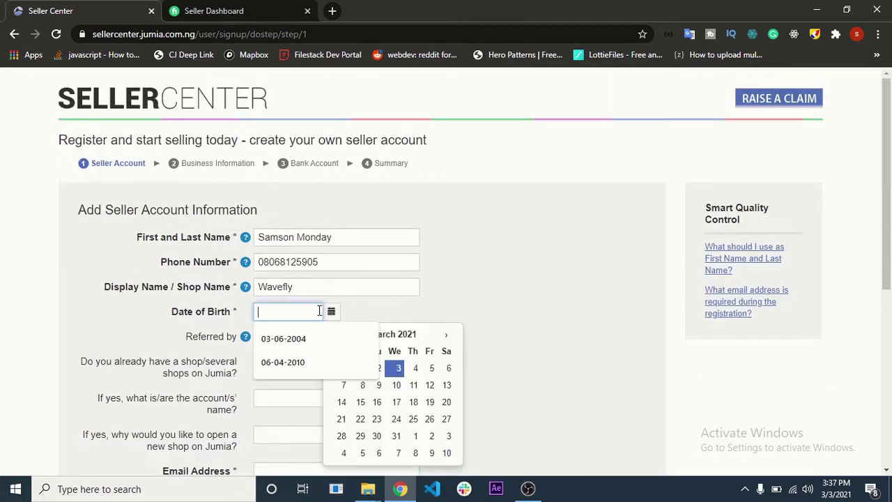
click(415, 334)
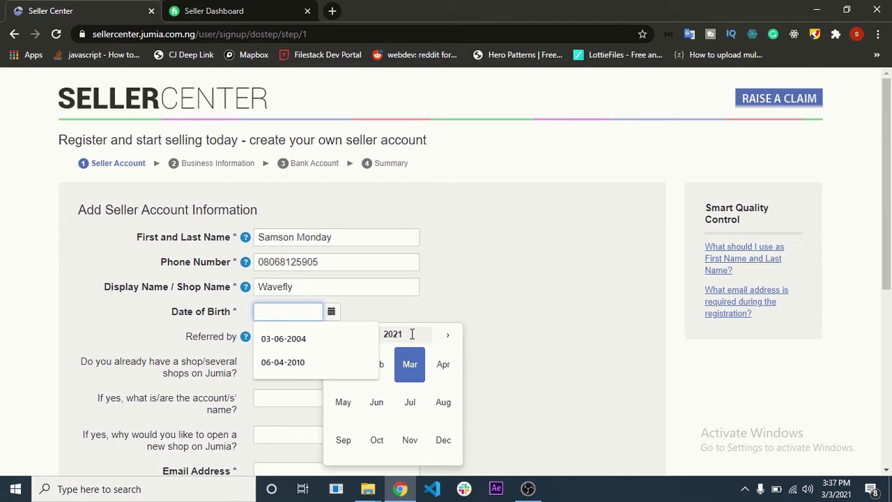
click(413, 334)
click(402, 336)
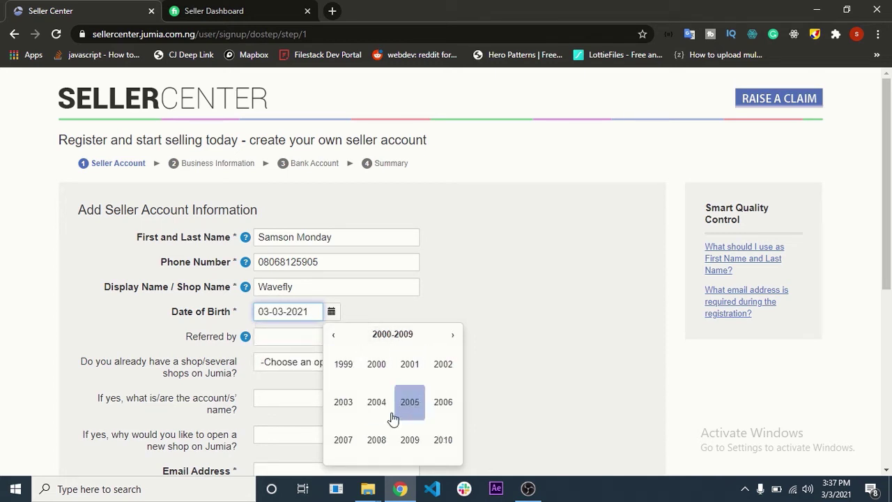
click(406, 408)
click(413, 403)
click(415, 385)
key(Tab)
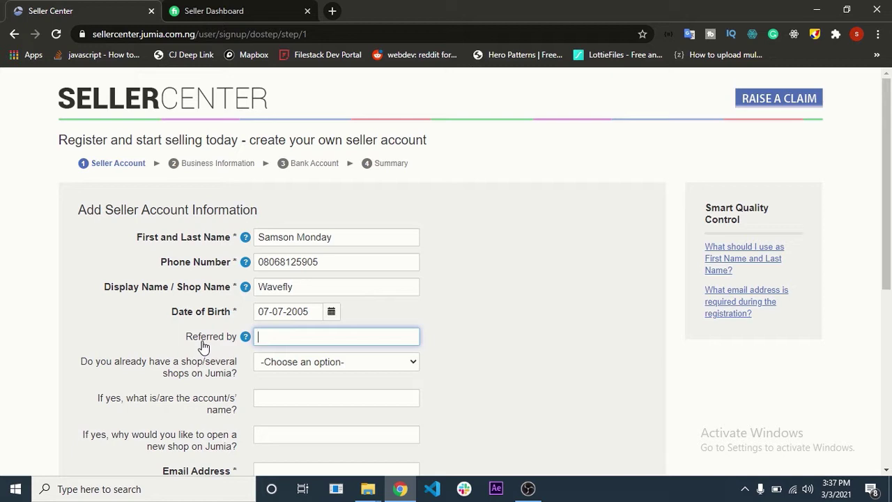
scroll(137, 345, down, 5)
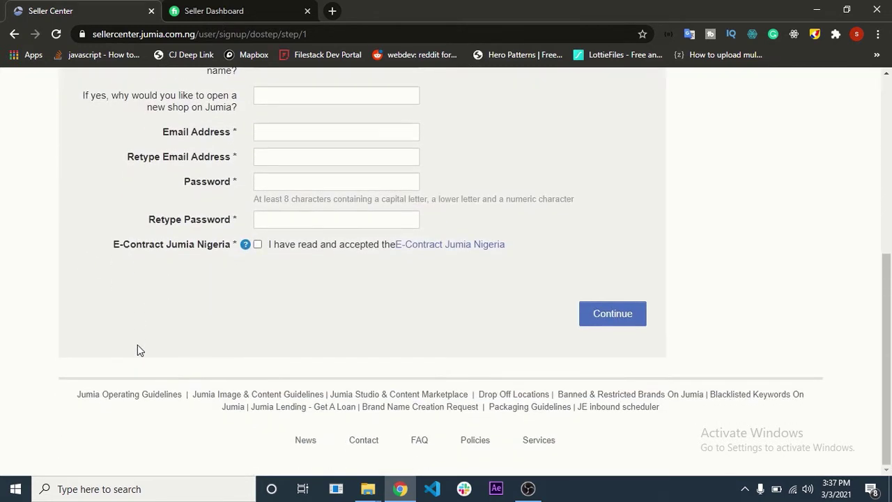
click(283, 137)
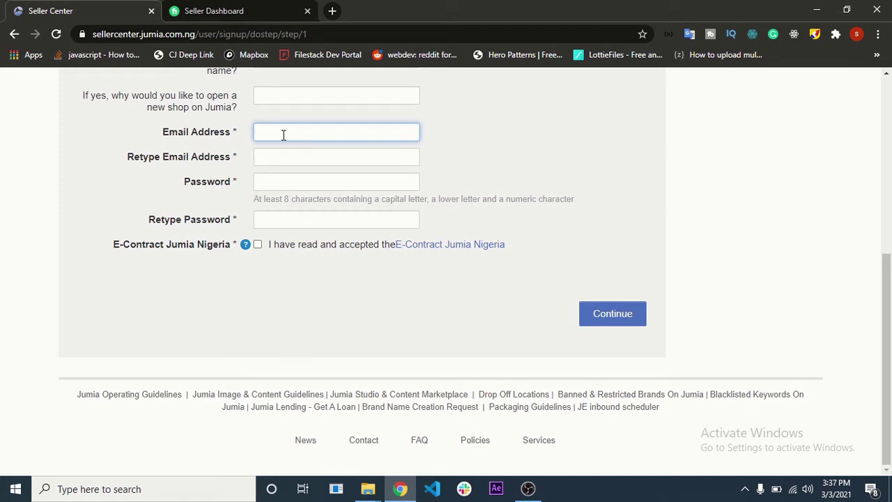
- Enter and confirm the account e-mail address
text(ian)
key(BackSpace)
key(BackSpace)
key(Tab)
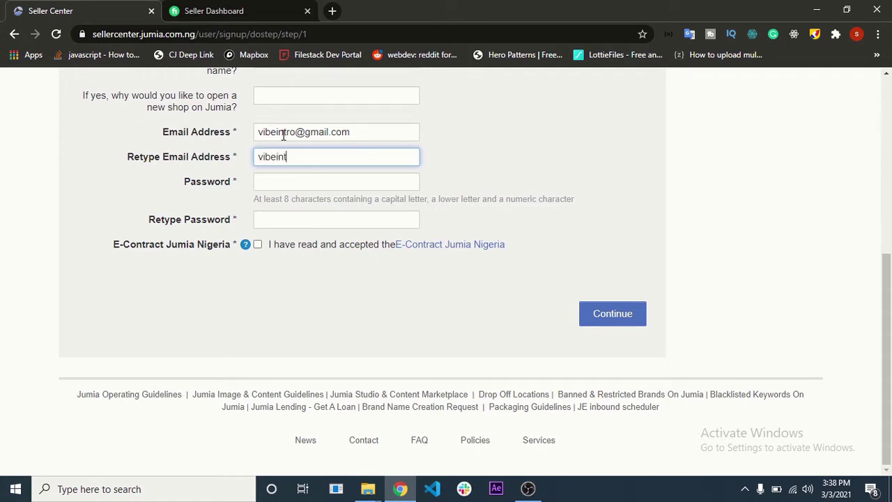
- Set and confirm the account password, accept the E-Contract, and continue
key(Tab)
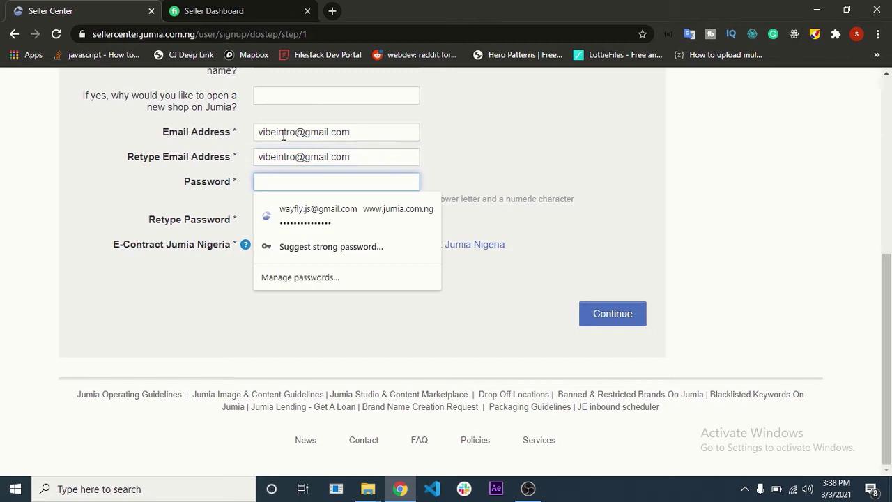
text(••)
key(Tab)
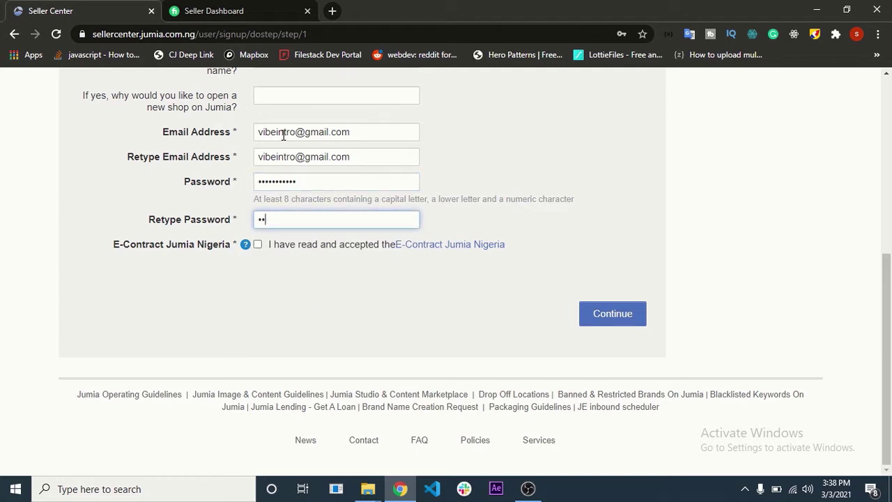
text(••••••••••)
click(258, 246)
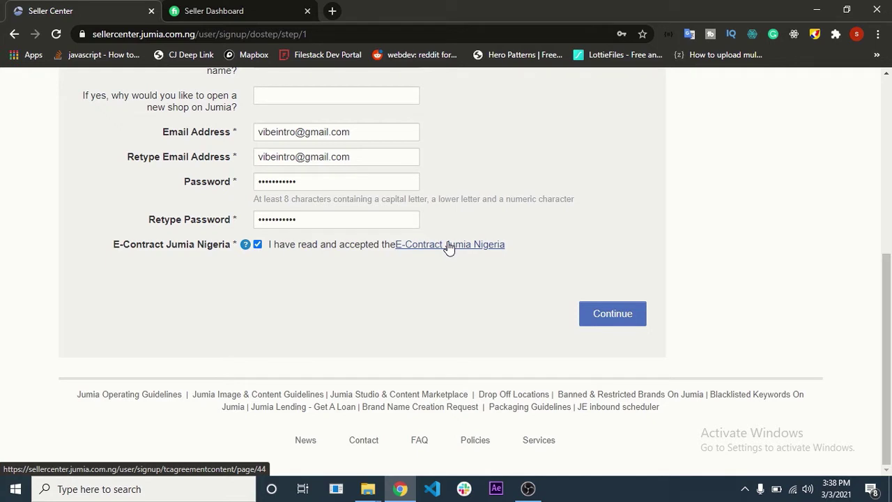
click(617, 317)
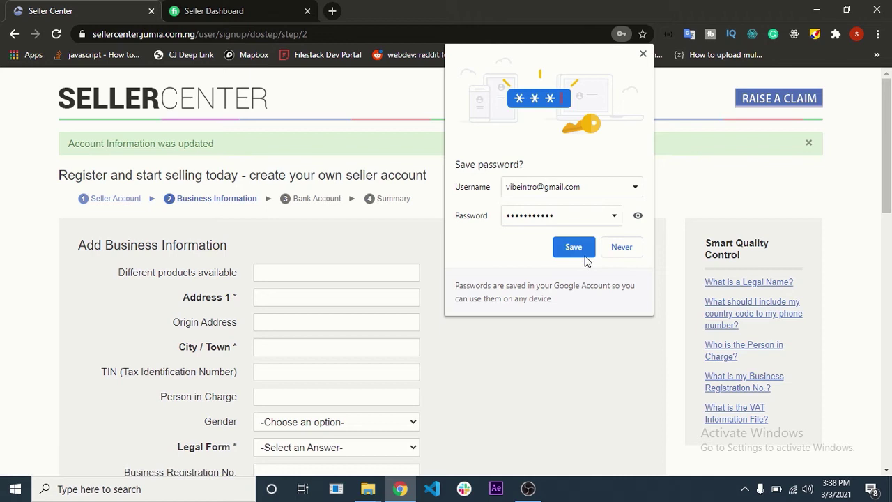
- Save the new account login in the browser
click(582, 252)
click(285, 274)
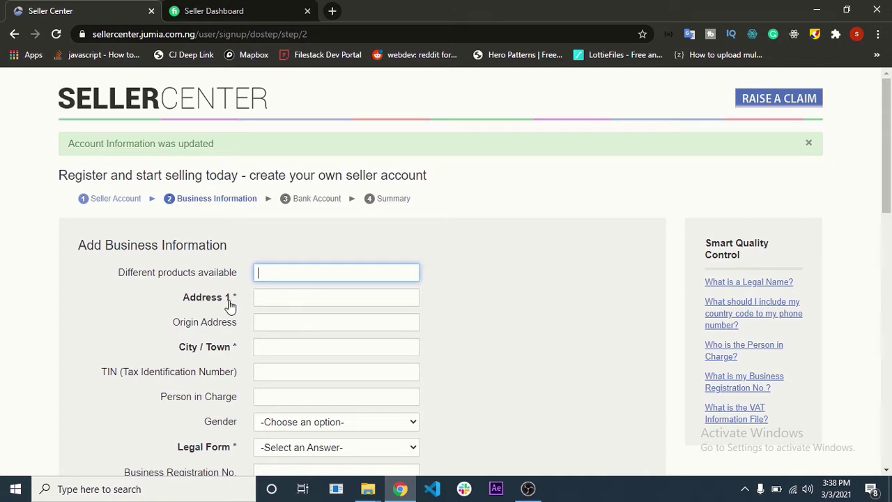
drag(235, 302, 240, 302)
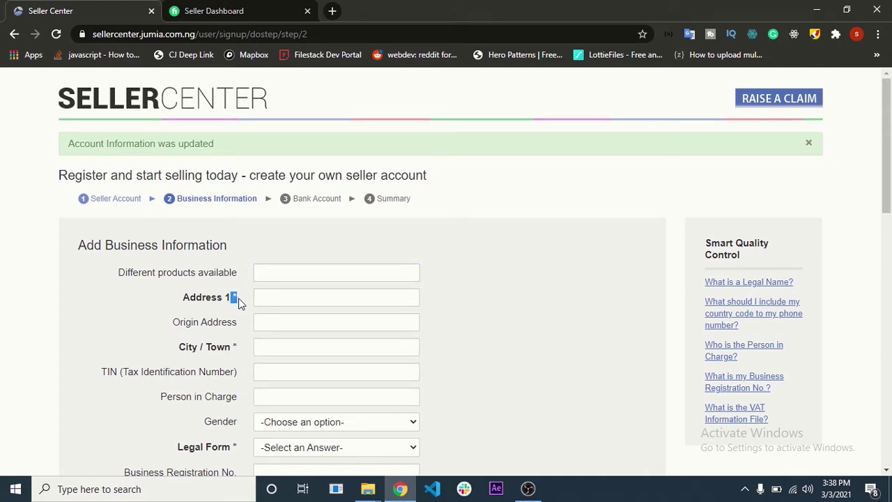
- Fill in the business Address 1 and City / Town fields
click(294, 297)
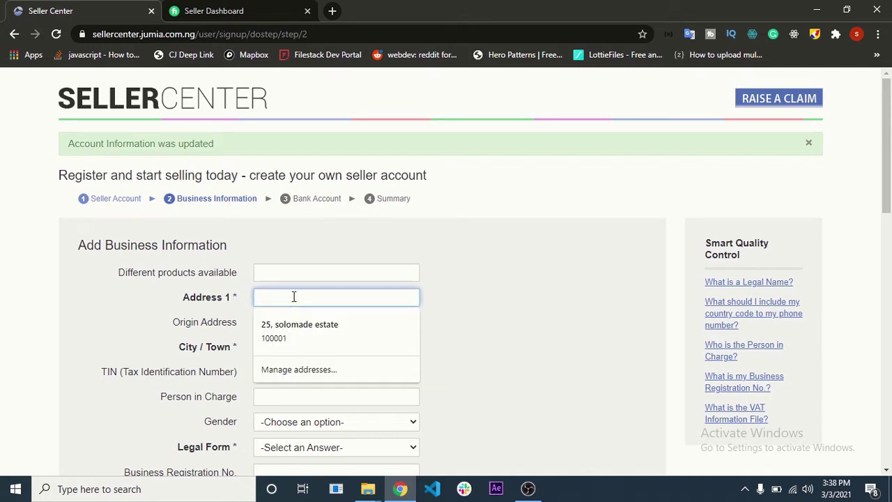
text(Lagos Road)
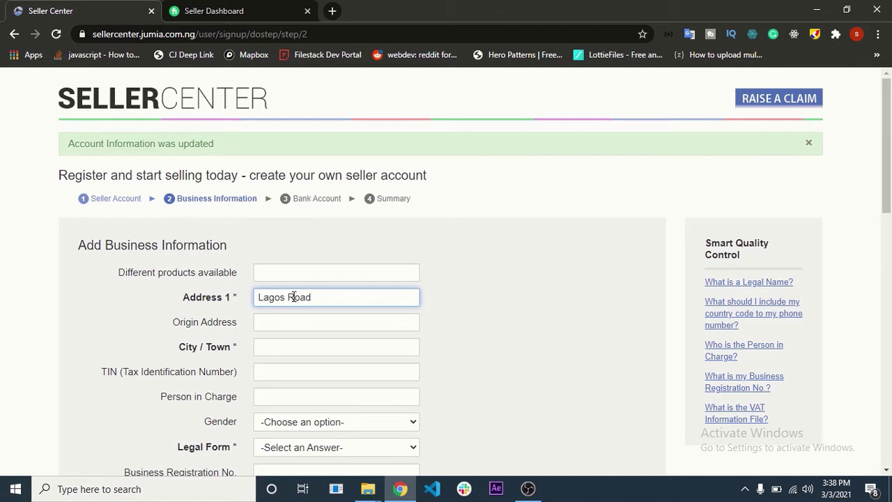
scroll(294, 300, down, 2)
click(297, 217)
text(Ikorod)
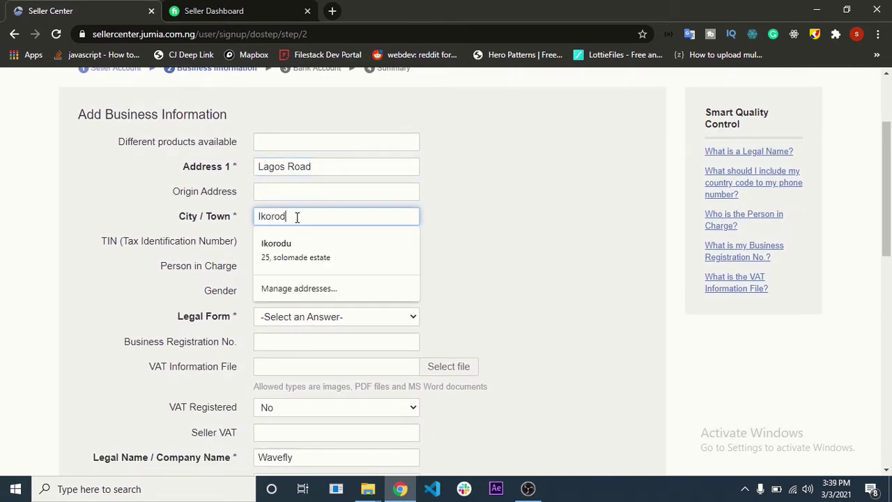
click(598, 165)
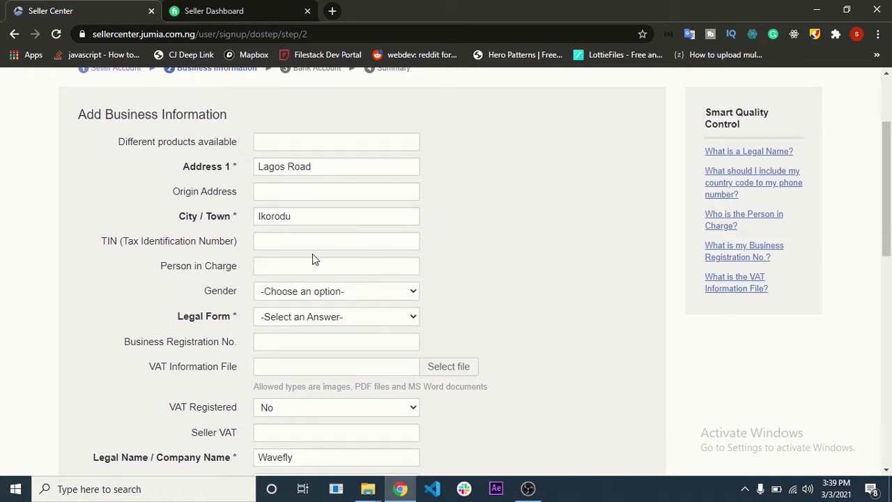
scroll(240, 305, down, 3)
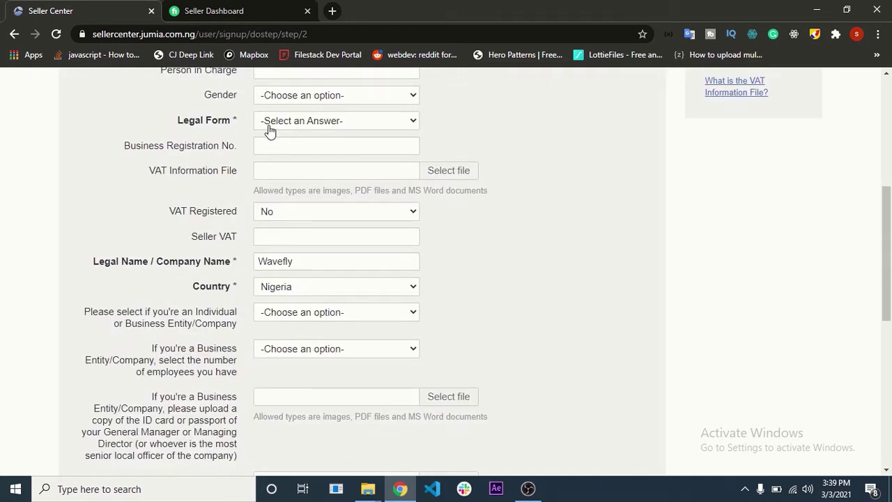
- Set the Legal Form to 'No minimum capital, unlimited liability'
click(270, 127)
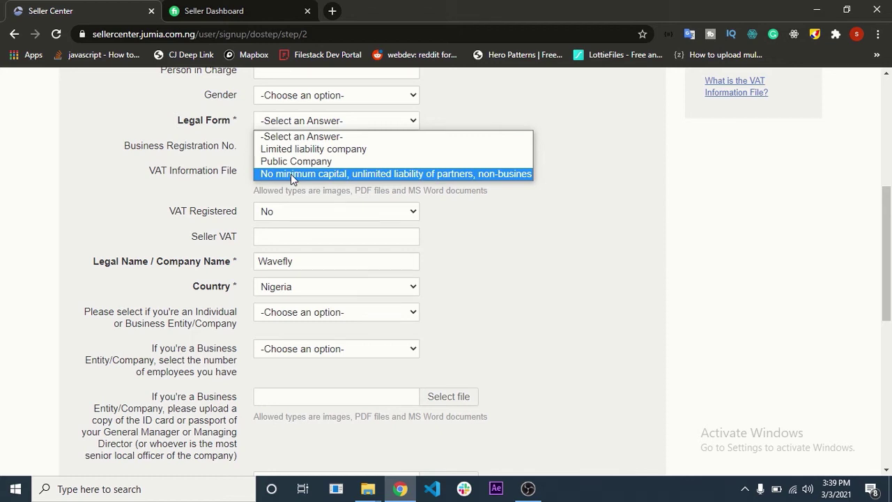
click(291, 173)
scroll(275, 177, down, 1)
scroll(275, 179, up, 1)
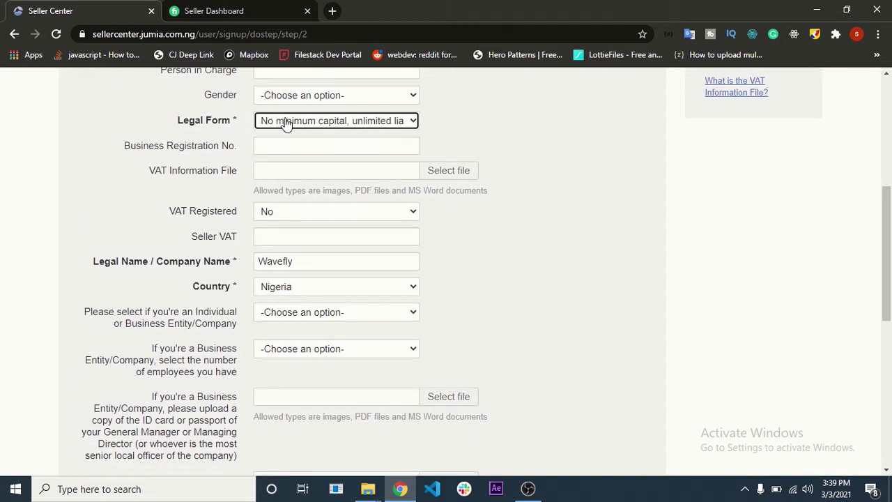
click(385, 122)
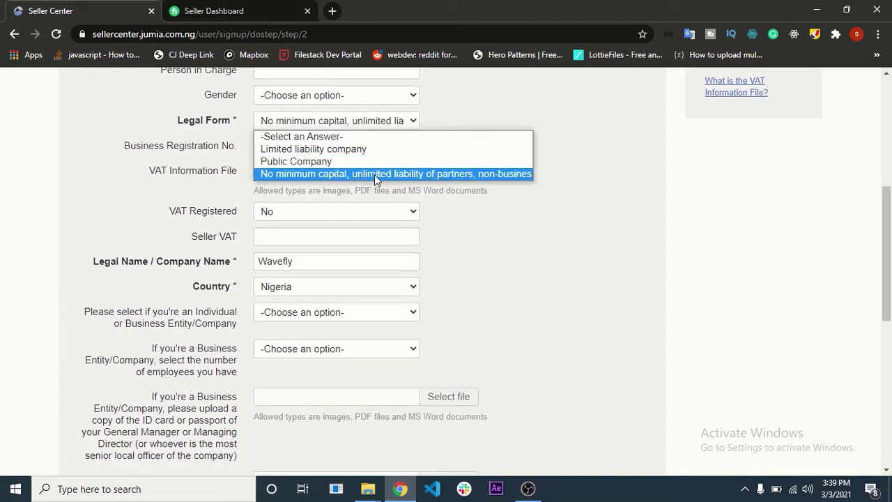
click(550, 188)
- Keep Country as Nigeria and save the business information
scroll(224, 181, down, 1)
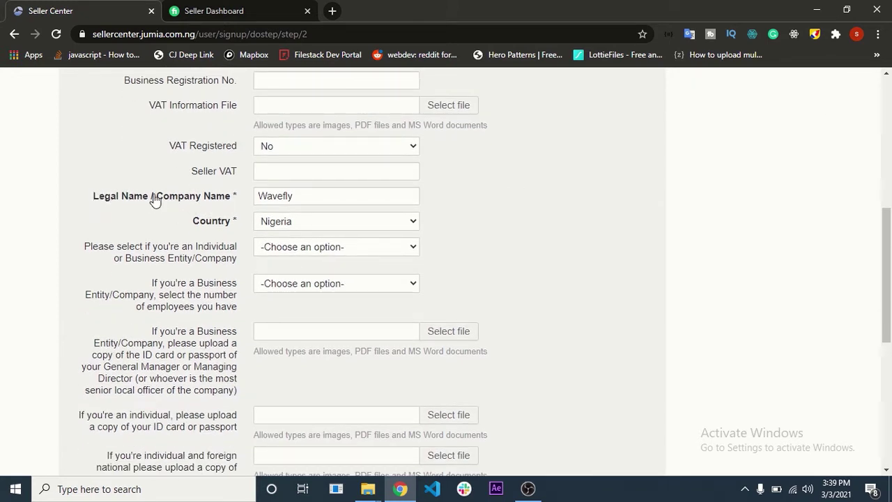
drag(313, 195, 233, 199)
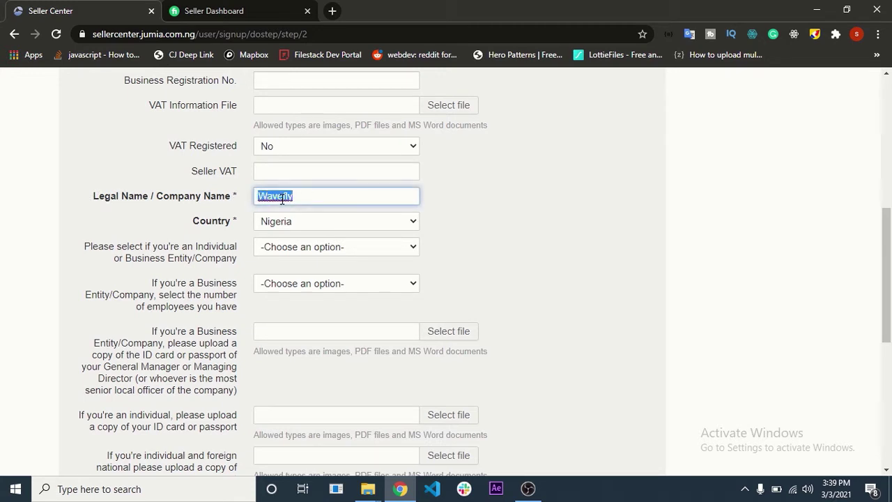
scroll(229, 203, up, 6)
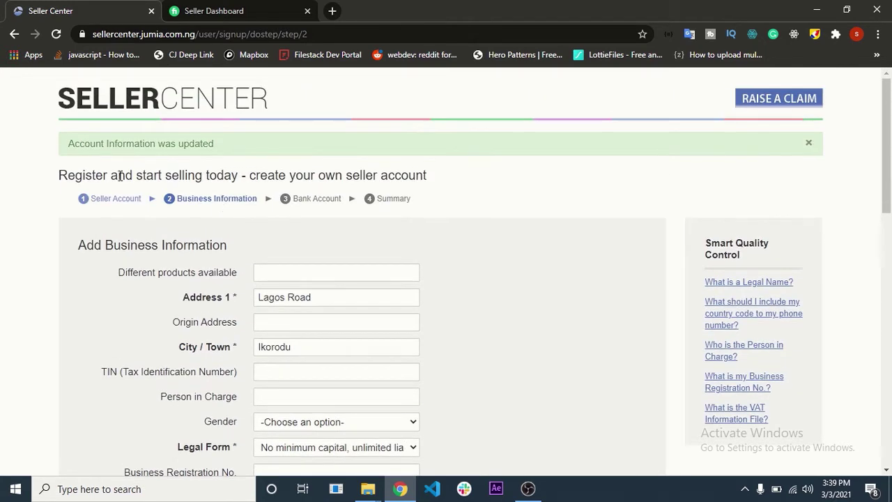
scroll(114, 198, down, 6)
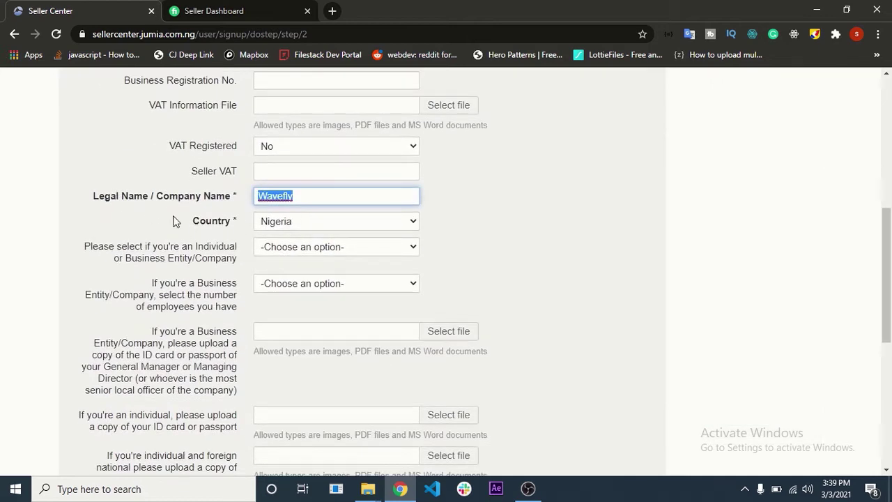
click(283, 223)
click(284, 226)
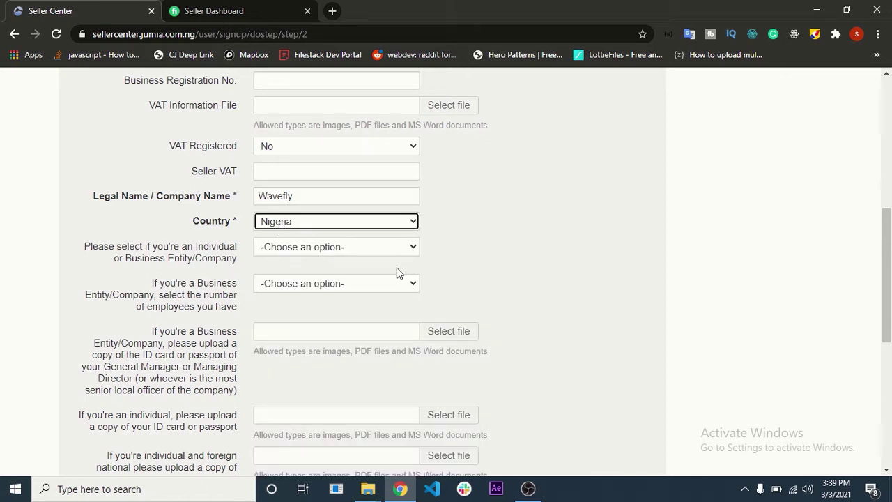
scroll(387, 273, down, 5)
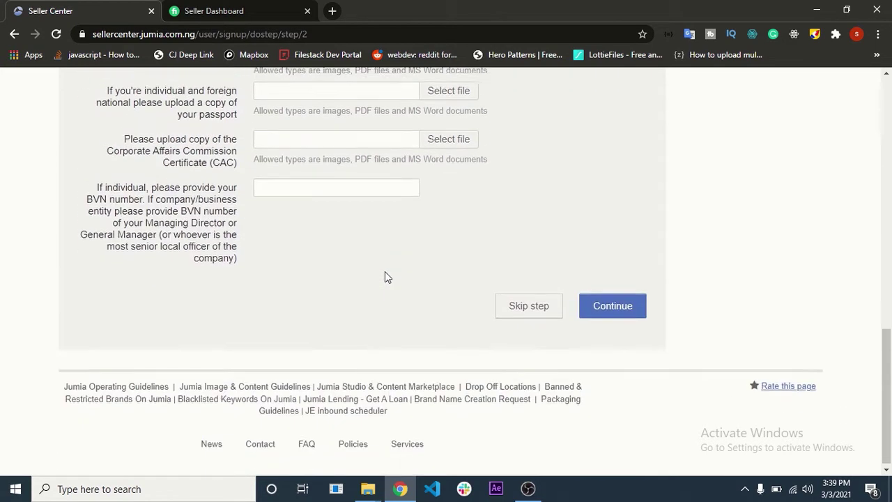
click(622, 311)
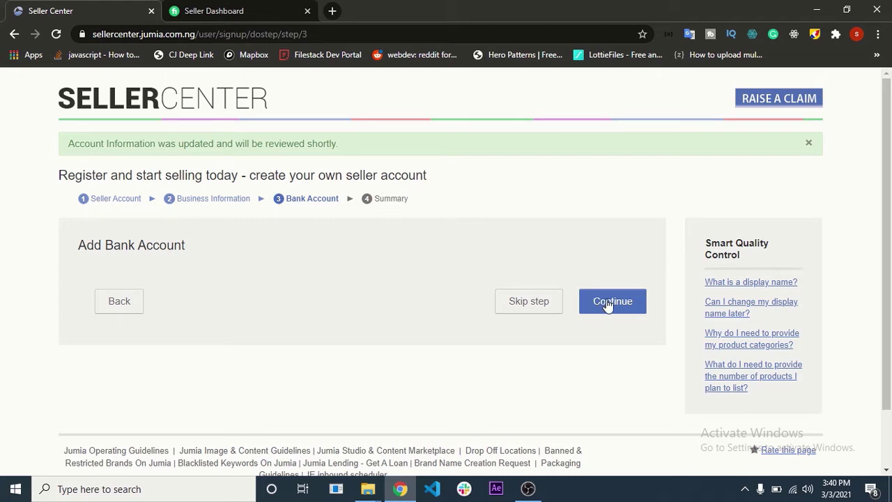
click(542, 312)
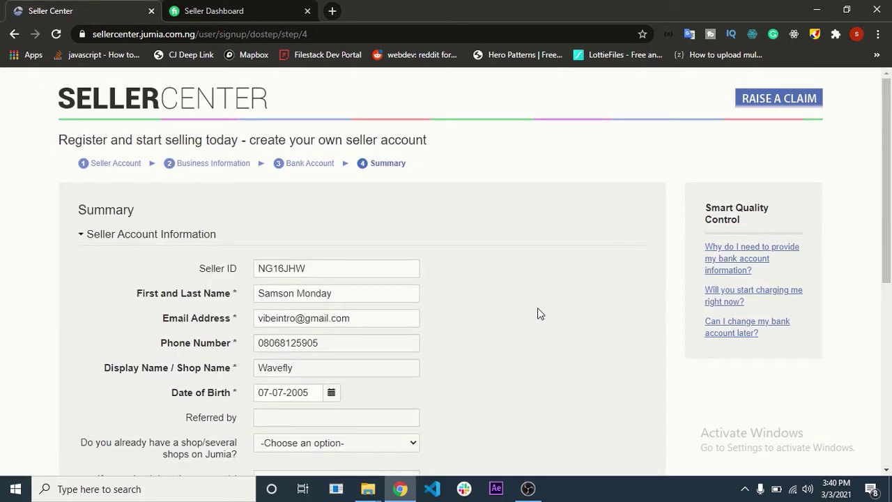
- Review the signup summary with Business Information expanded, then submit the sign-up
scroll(253, 302, down, 1)
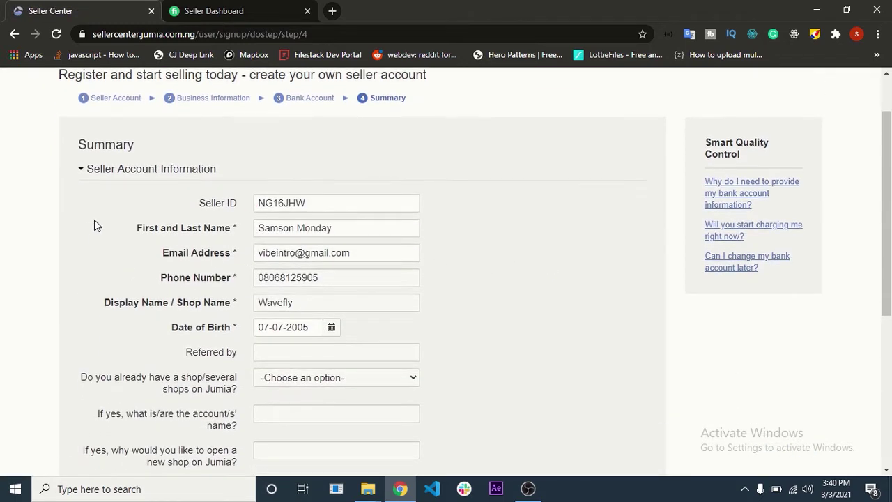
scroll(272, 237, up, 1)
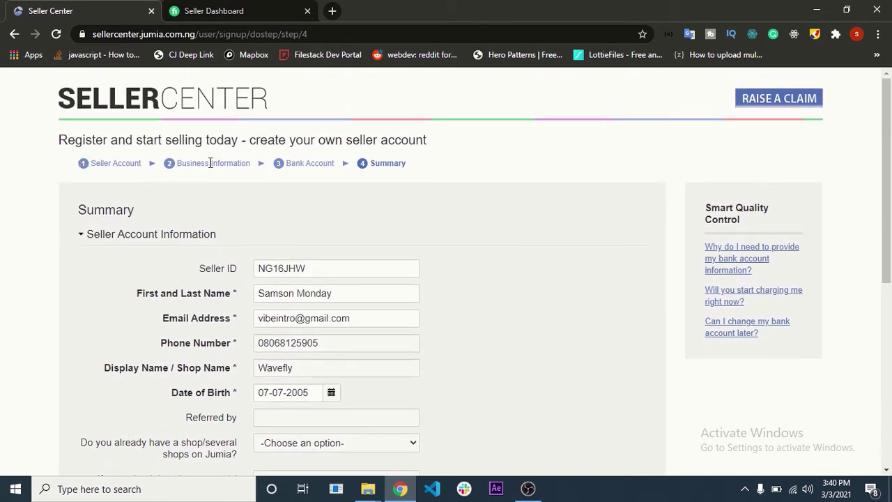
scroll(286, 294, down, 4)
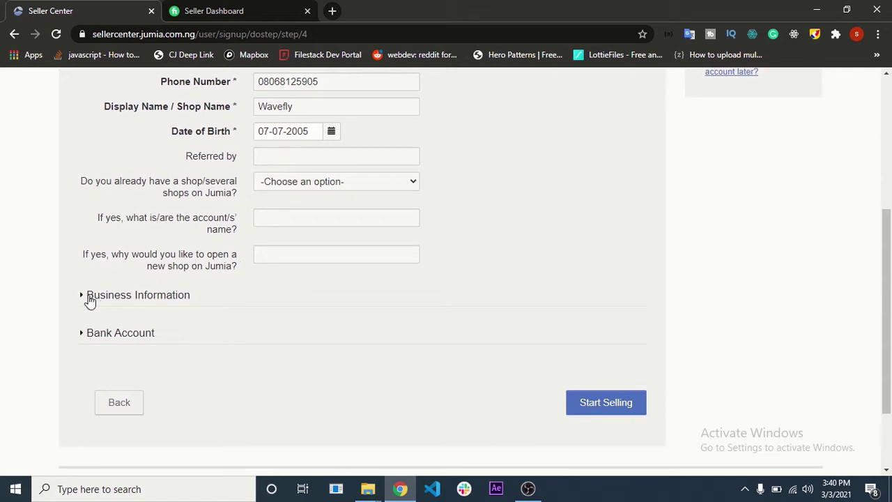
click(89, 298)
scroll(260, 330, down, 6)
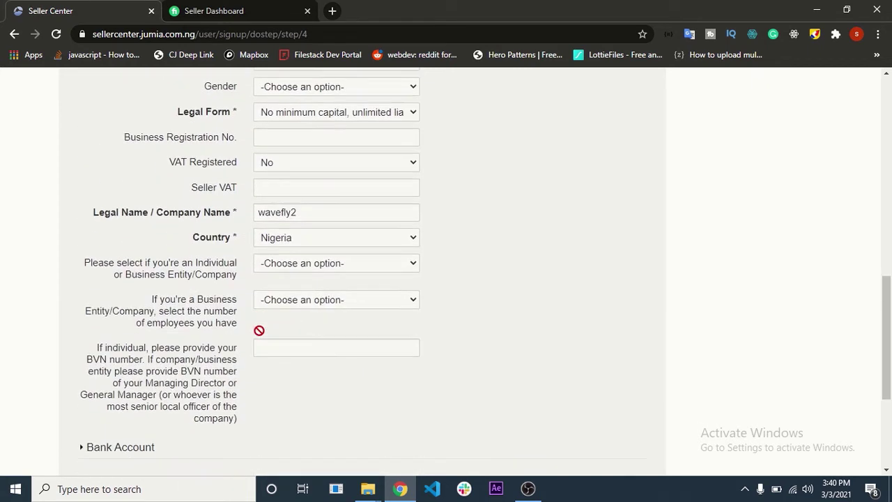
scroll(258, 334, down, 2)
scroll(265, 286, up, 12)
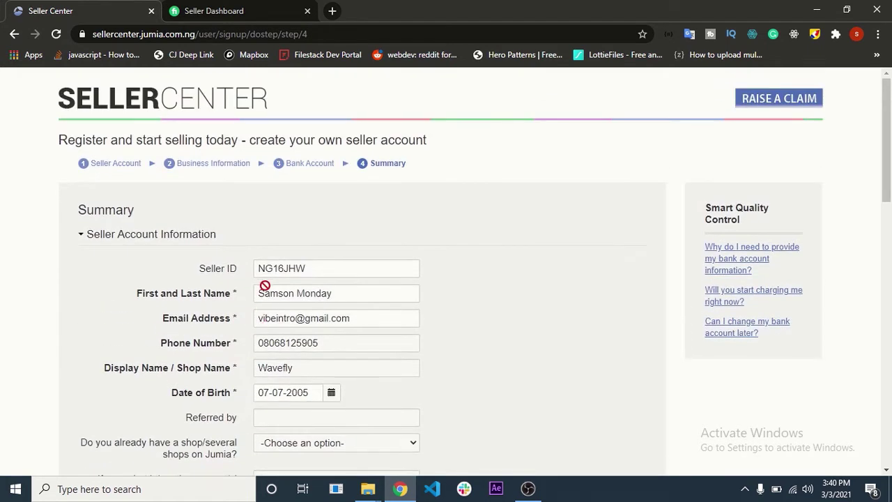
scroll(148, 171, down, 10)
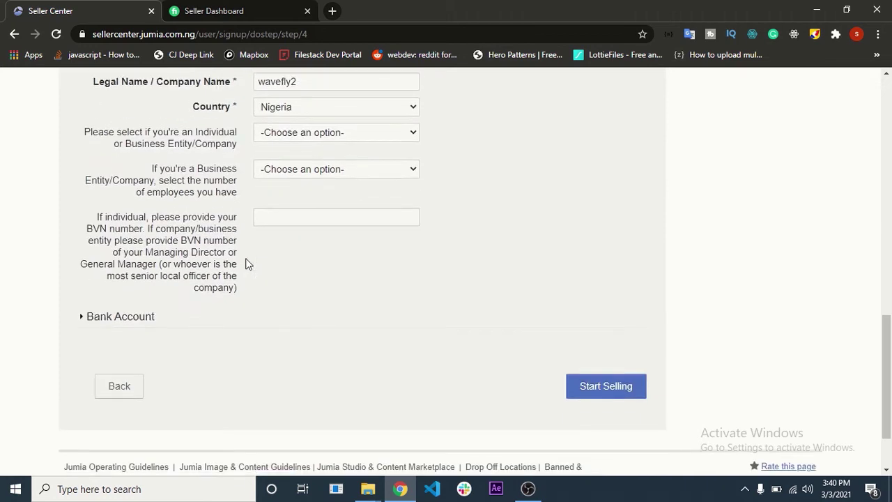
scroll(233, 272, up, 12)
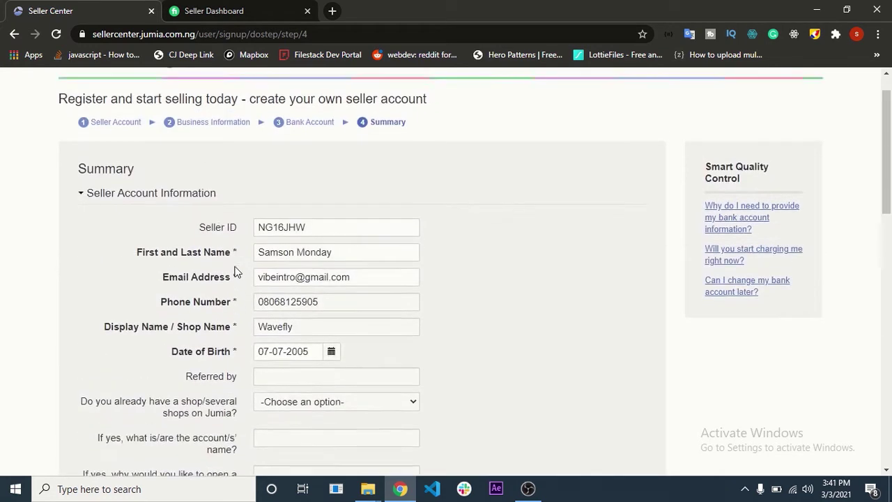
scroll(288, 363, down, 5)
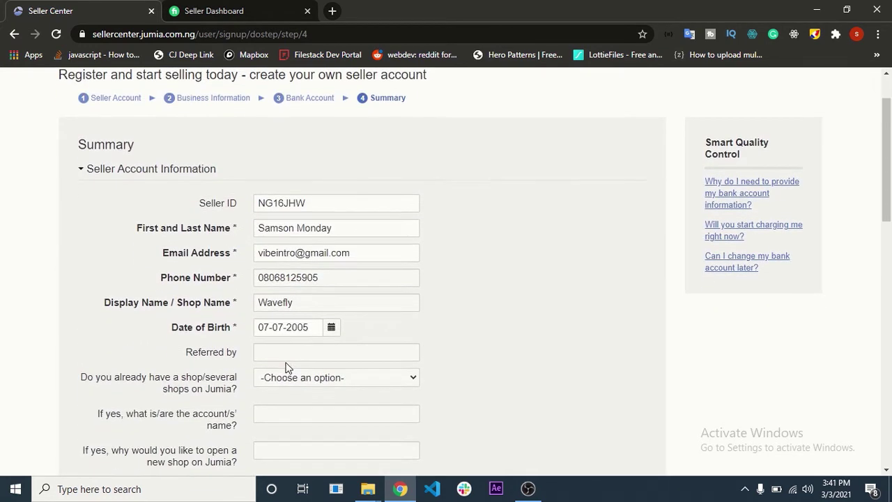
scroll(277, 366, down, 7)
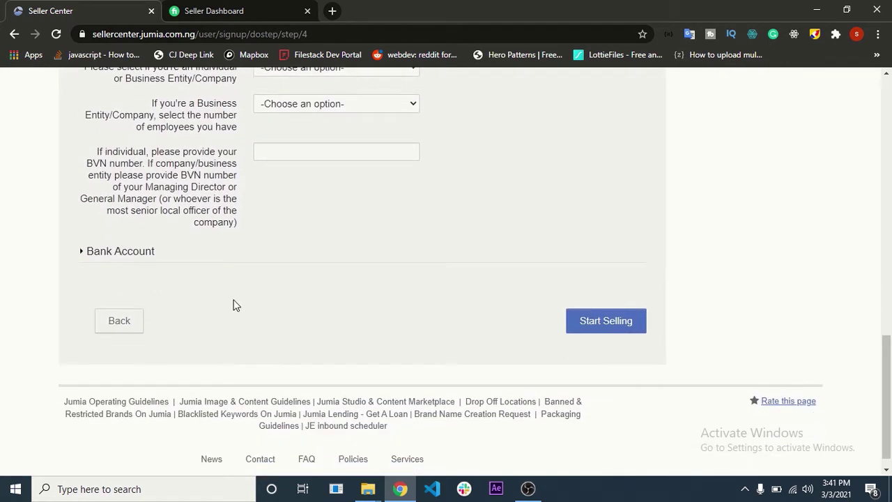
click(609, 324)
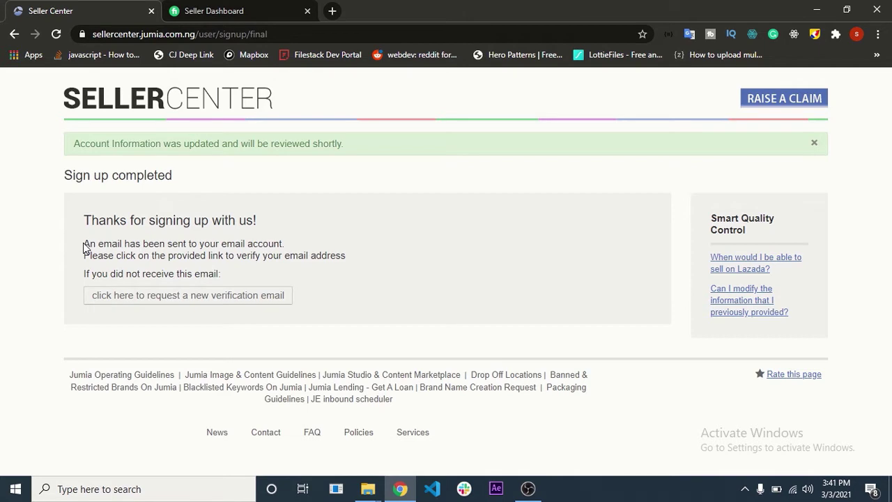
- Go to Gmail in a new tab and show the Promotions emails
click(332, 12)
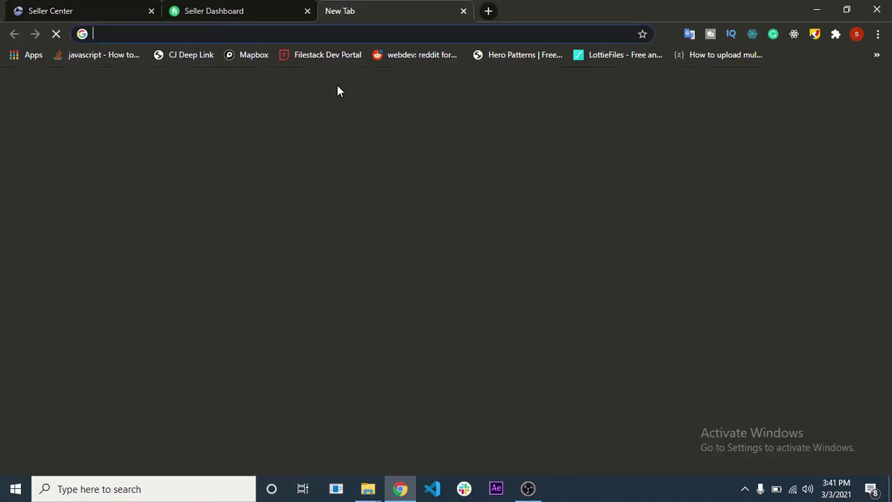
text(gmail.com)
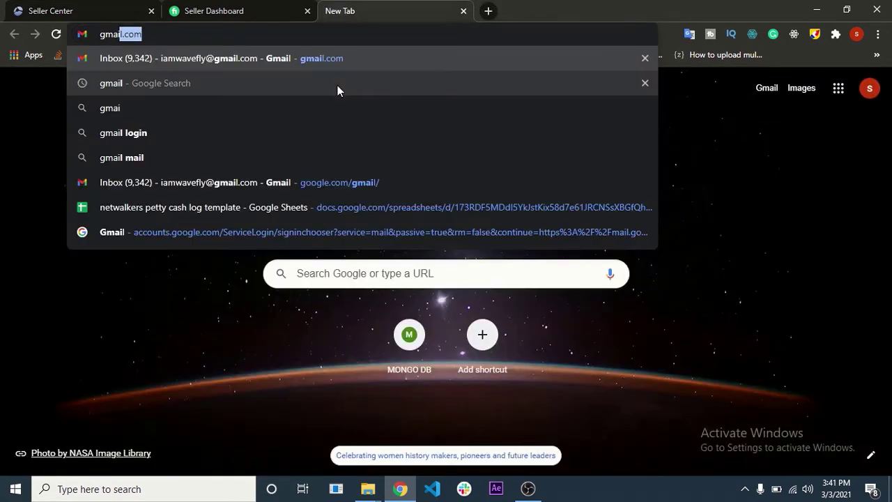
key(Return)
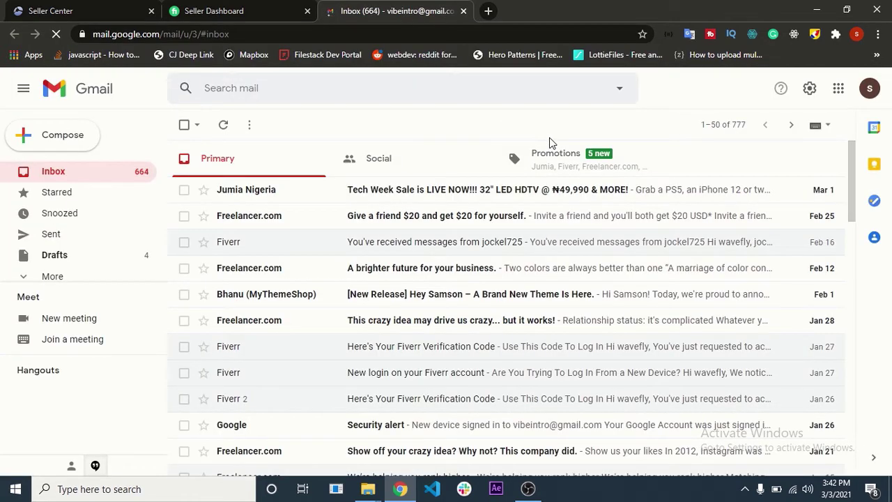
click(556, 159)
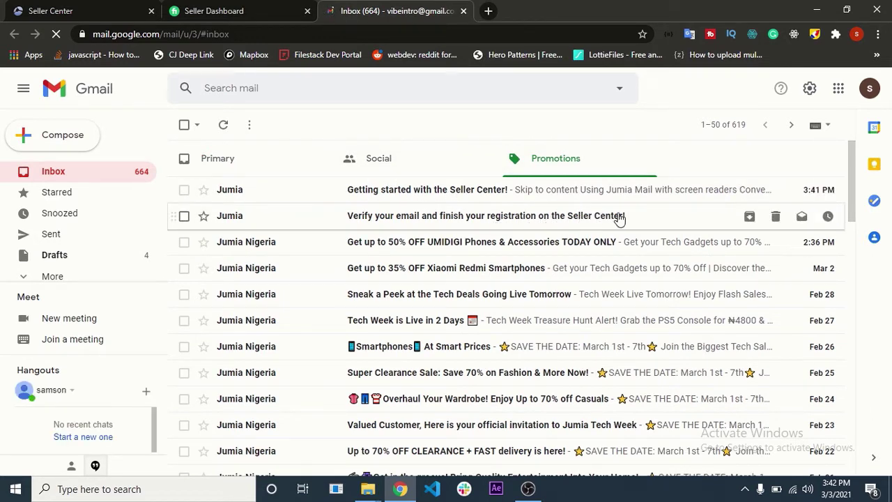
- Open Jumia's verification e-mail and follow its registration confirmation link
click(368, 215)
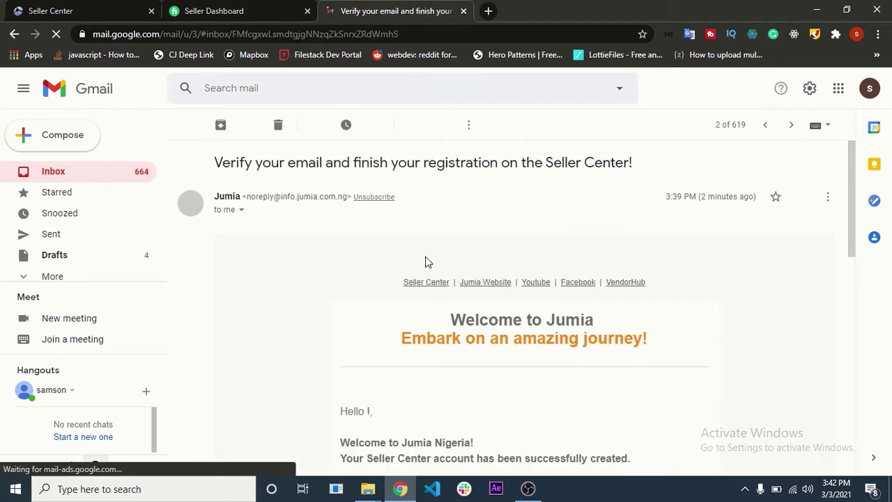
scroll(425, 258, down, 4)
scroll(514, 405, down, 3)
scroll(514, 404, down, 2)
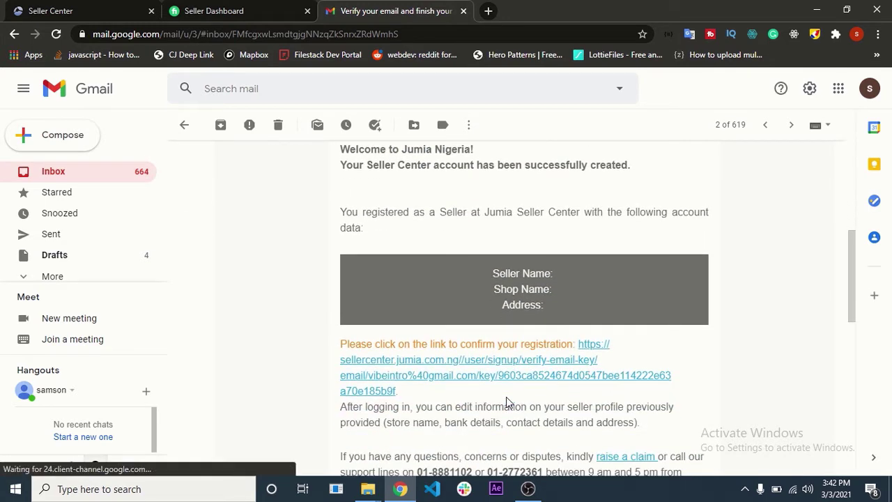
scroll(507, 399, down, 1)
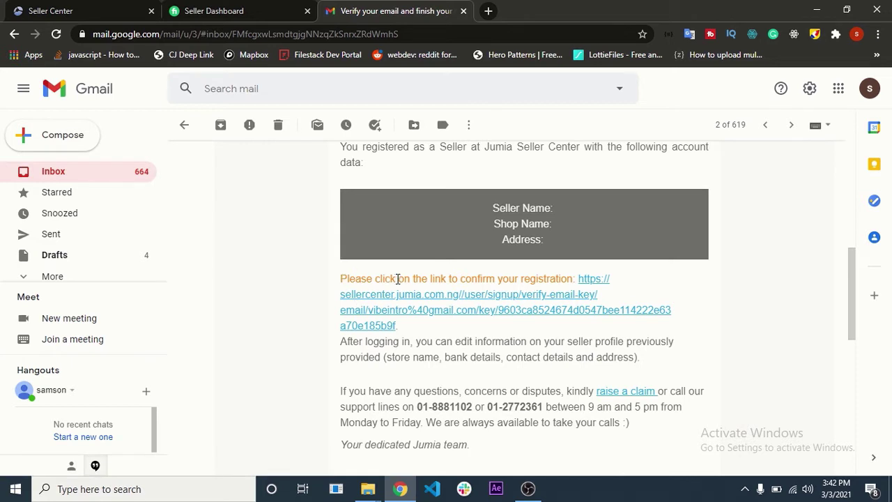
click(513, 310)
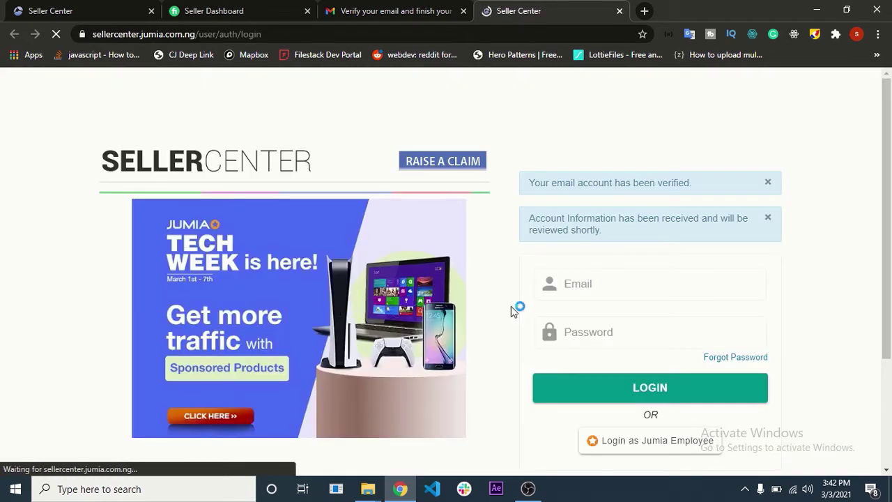
- Log in to Seller Center with the account e-mail and password
click(670, 289)
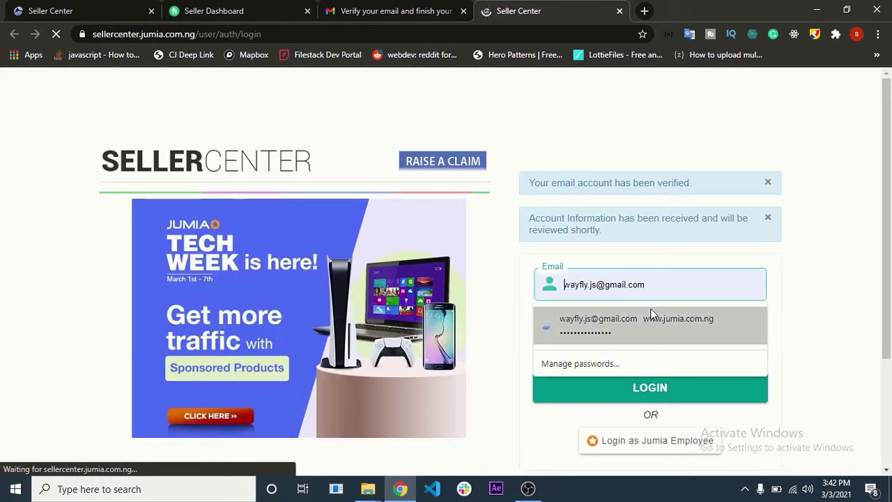
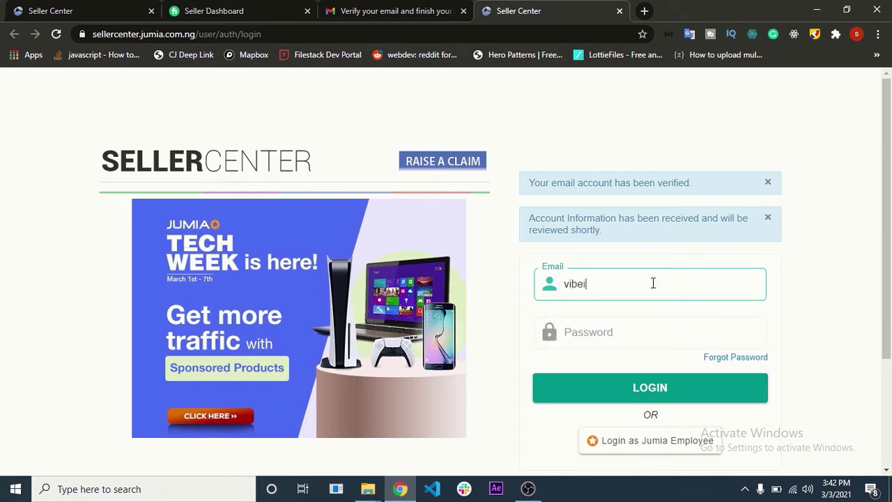
key(Tab)
text(*****)
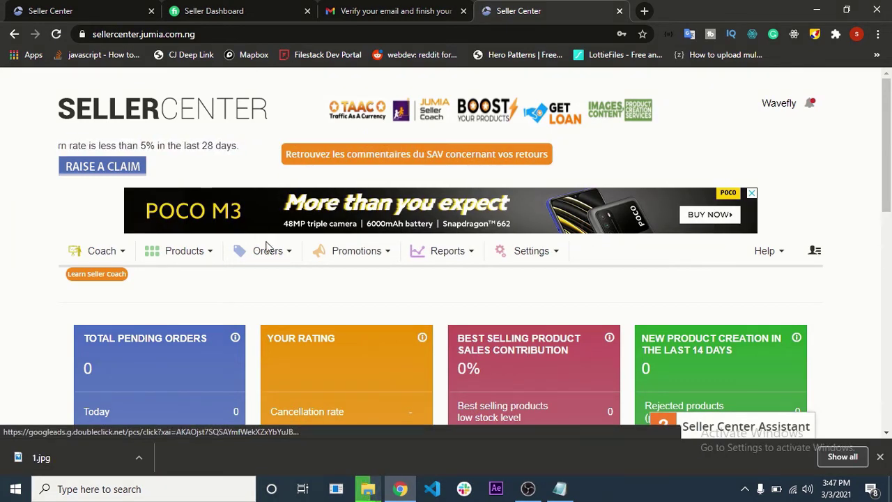
- Start a new product listing for an item not in Jumia's catalog
click(193, 257)
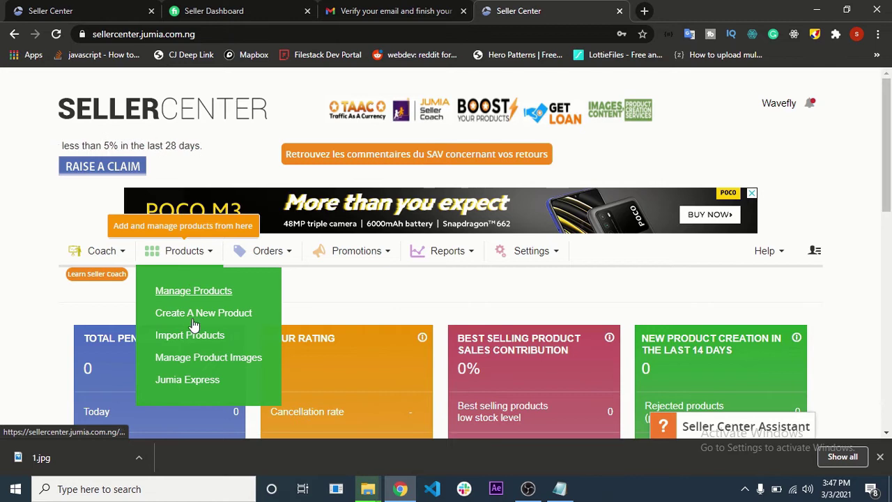
click(187, 318)
scroll(190, 314, down, 5)
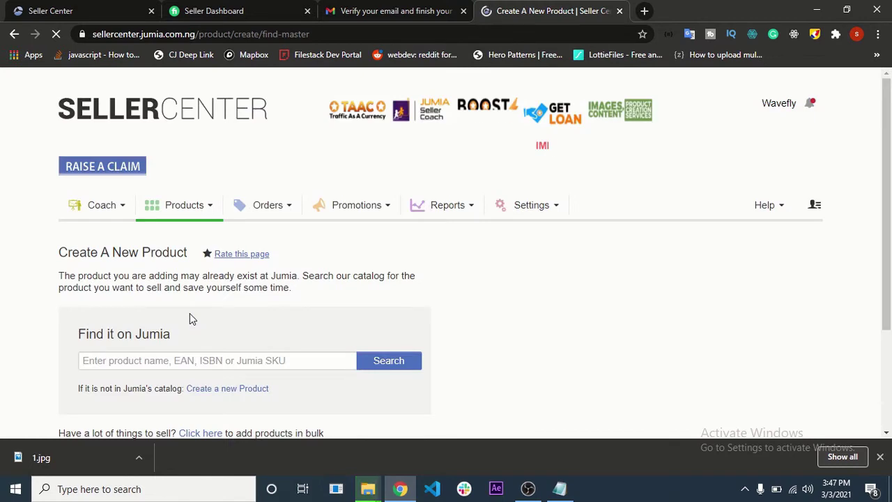
scroll(189, 315, down, 2)
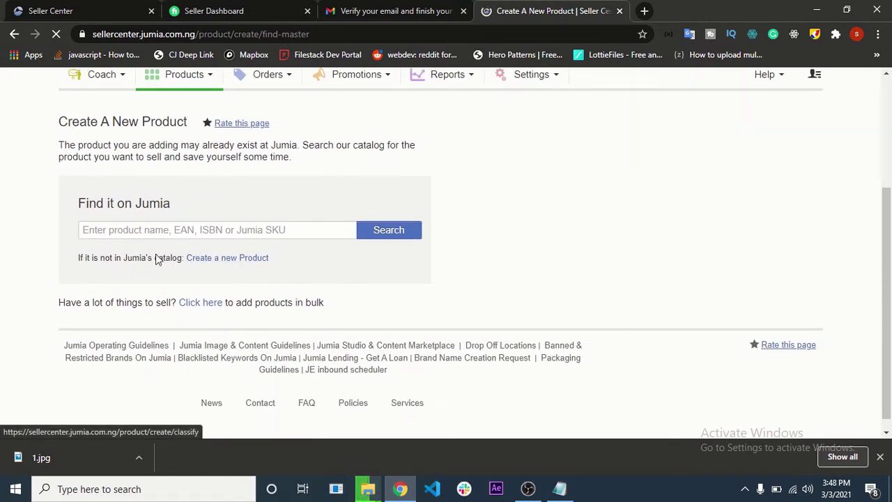
click(216, 265)
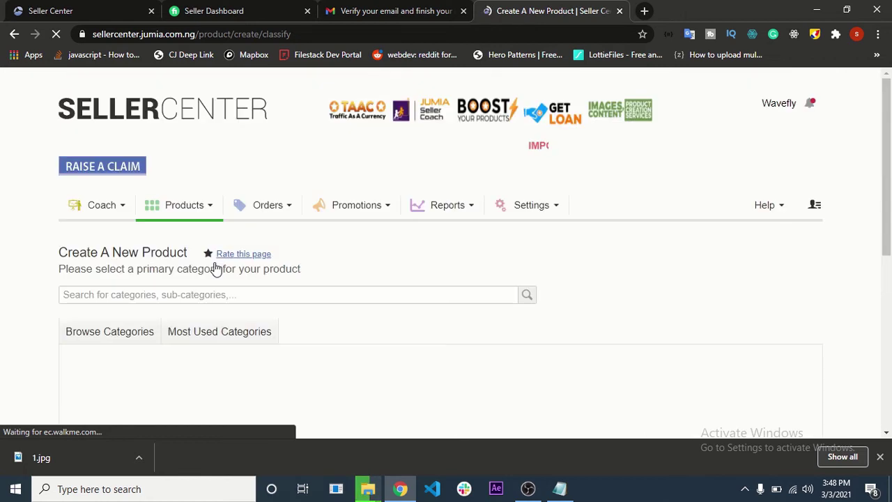
scroll(216, 268, down, 3)
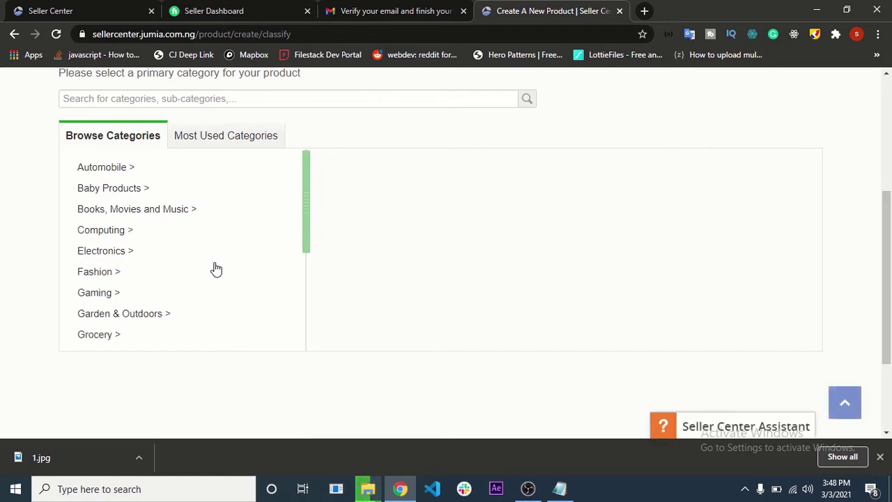
- Choose Fashion > Men's Fashion > Clothing > Shirts > T-Shirts as the product category
click(112, 270)
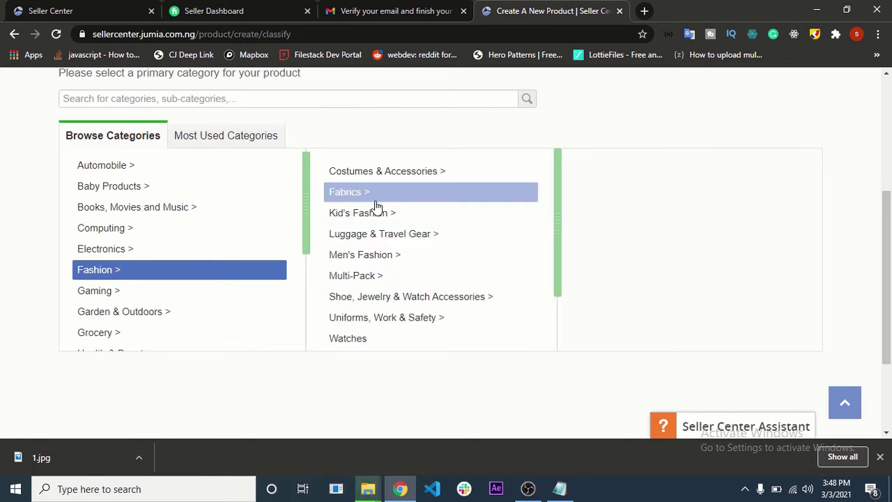
click(386, 258)
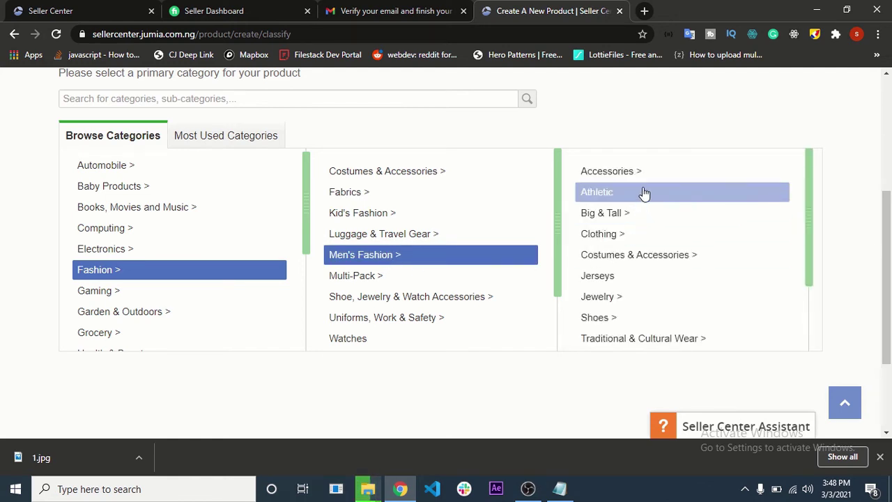
click(627, 238)
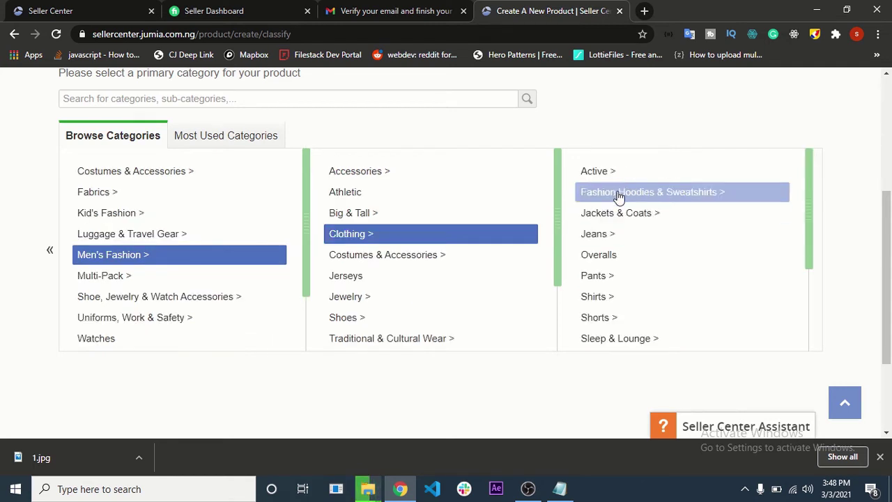
click(616, 299)
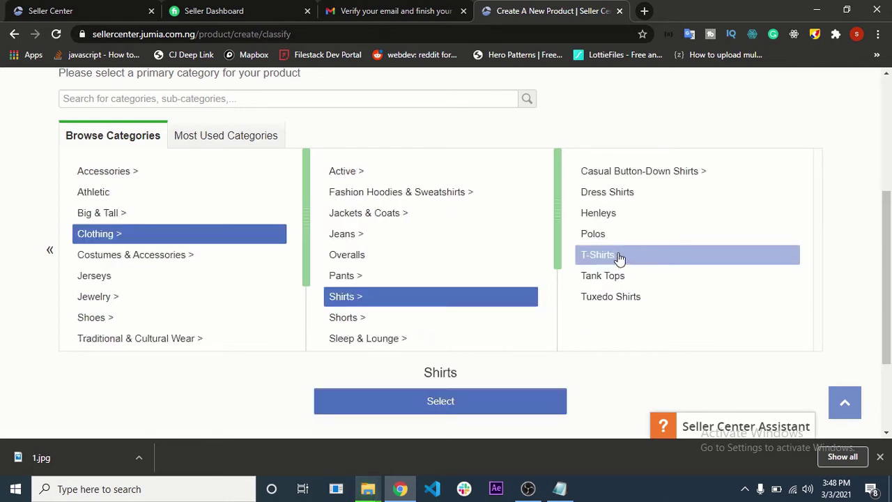
click(620, 258)
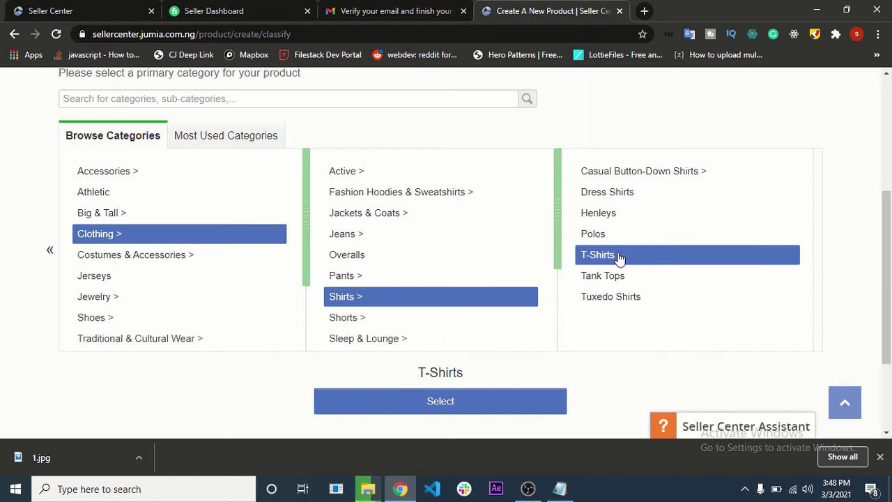
- Confirm T-Shirts as the primary category and enter the name 'Trending Tshirt for Engineer'
click(461, 406)
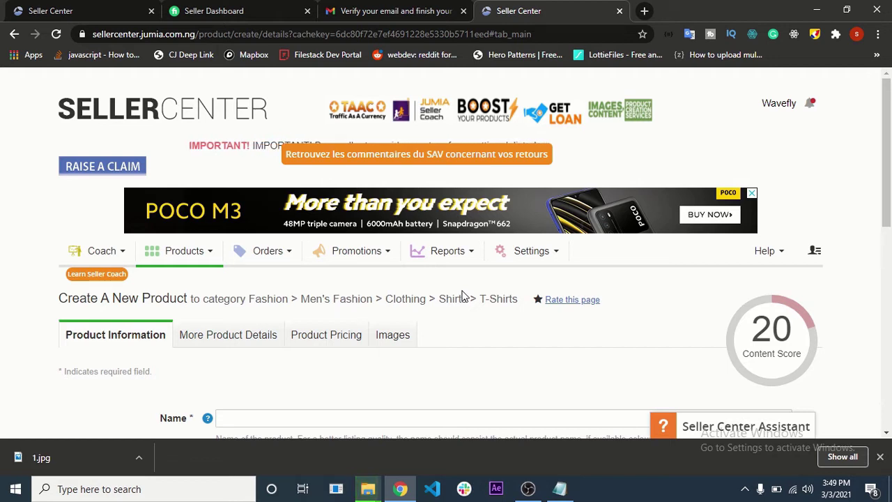
scroll(460, 296, down, 4)
click(260, 157)
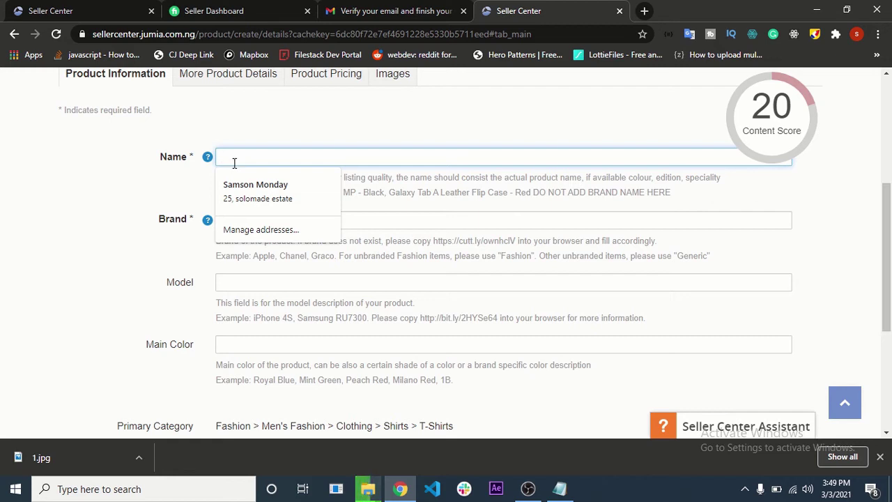
text(T)
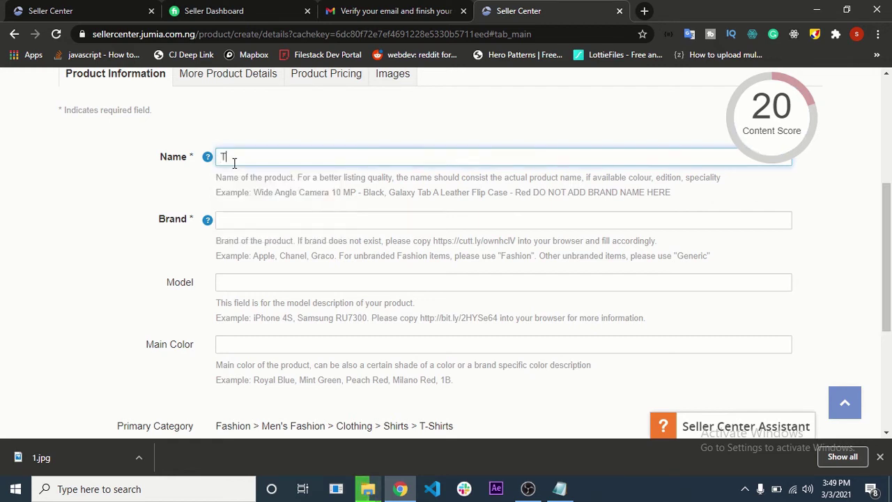
text(rending )
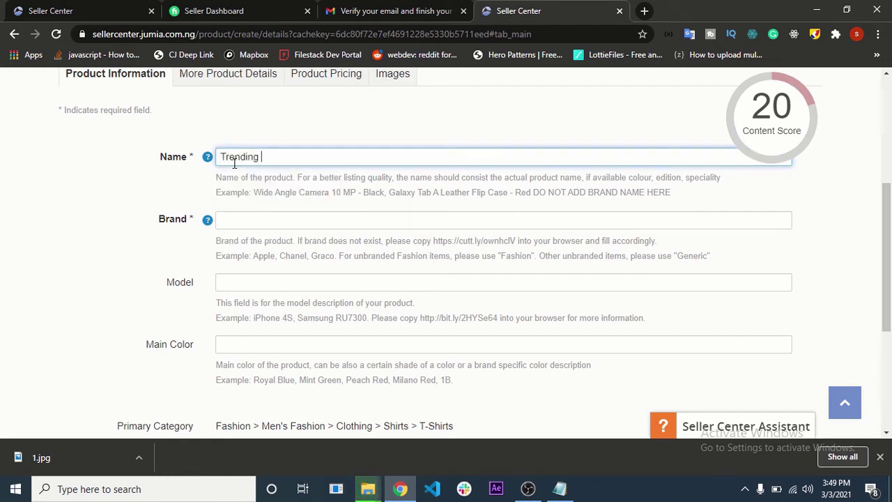
text(Tshir)
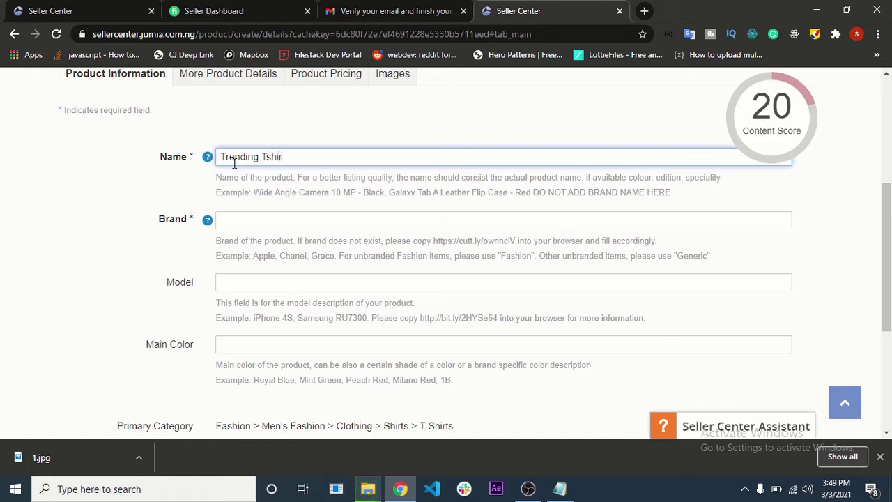
text(t for)
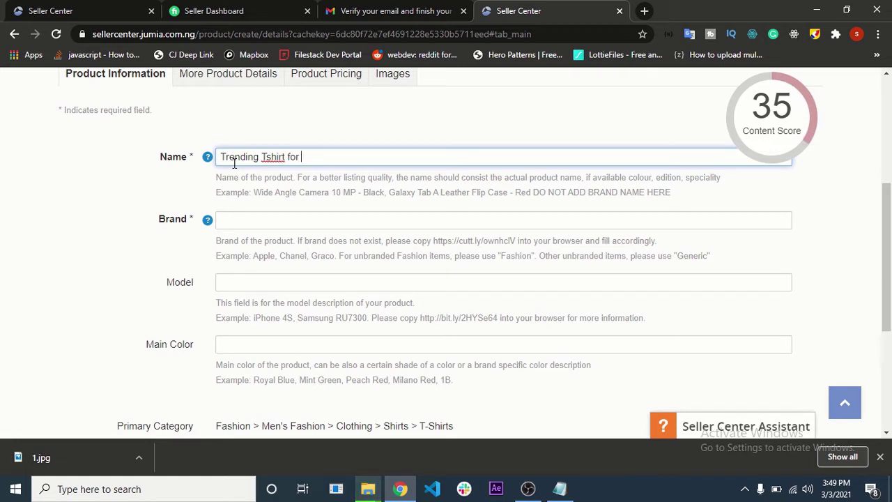
text(Engineer)
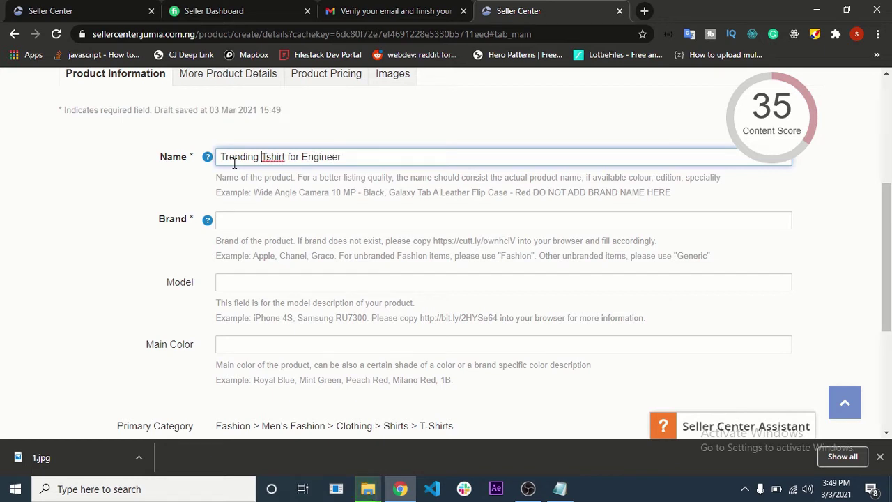
click(242, 189)
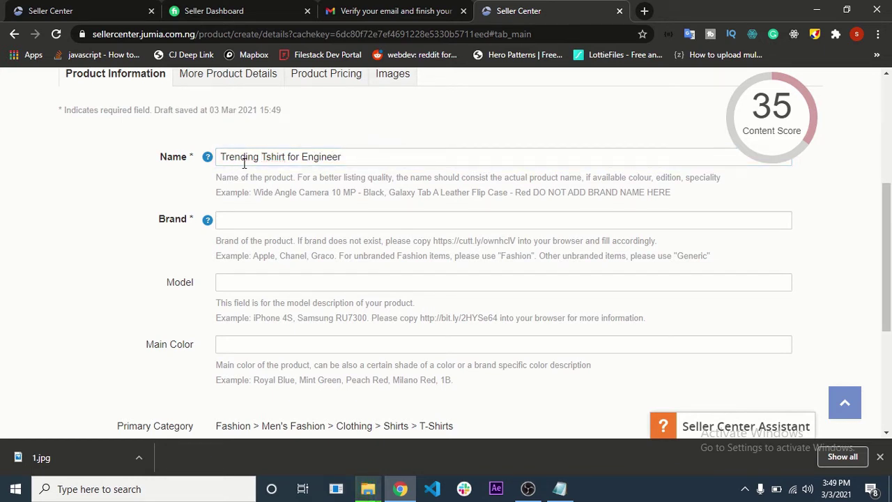
- Insert 'Software' so the name reads 'Trending Tshirt for Software Engineer'
drag(359, 158, 76, 170)
click(342, 155)
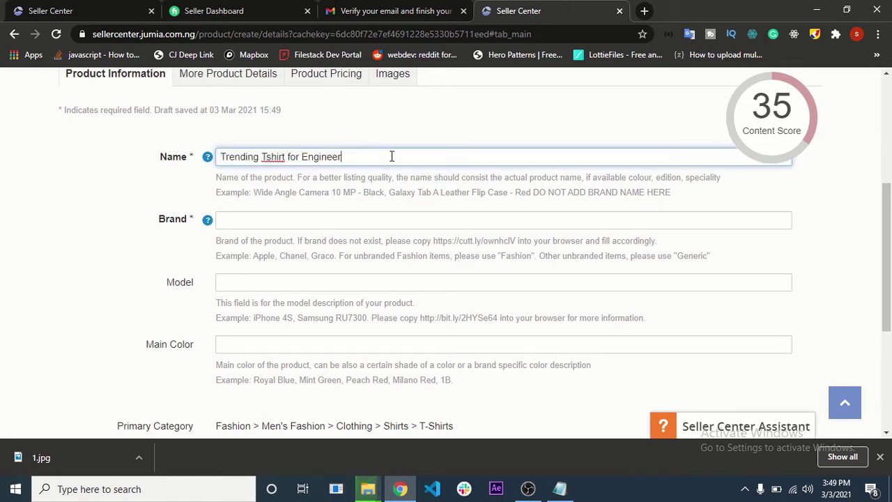
key(ctrl+Left)
text(Softwar)
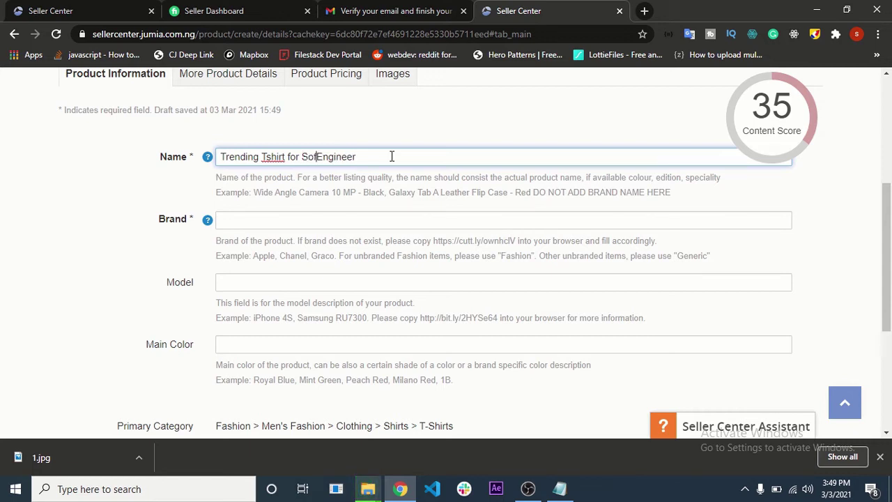
text(e)
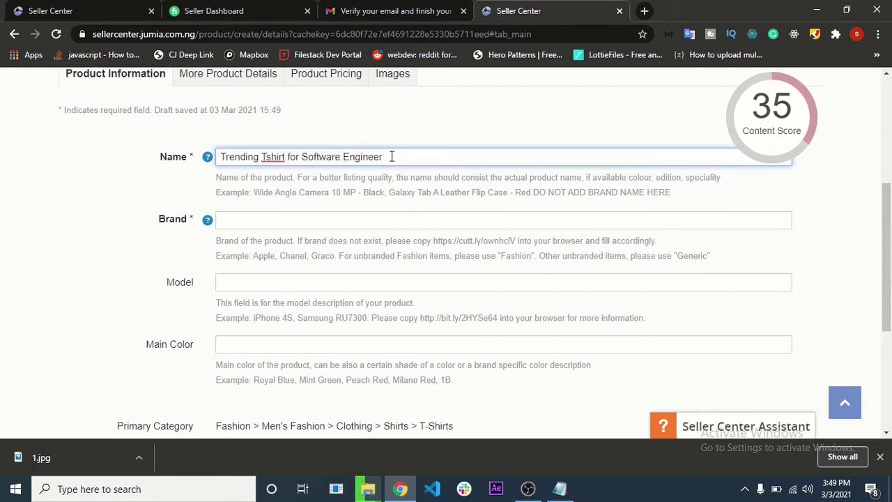
key(ctrl+a)
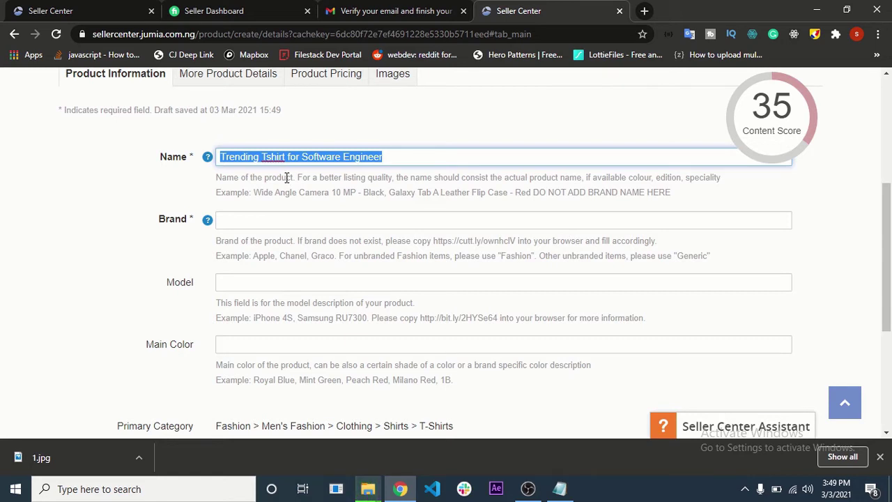
- Set the product's brand to Fashion from the suggestions
click(275, 209)
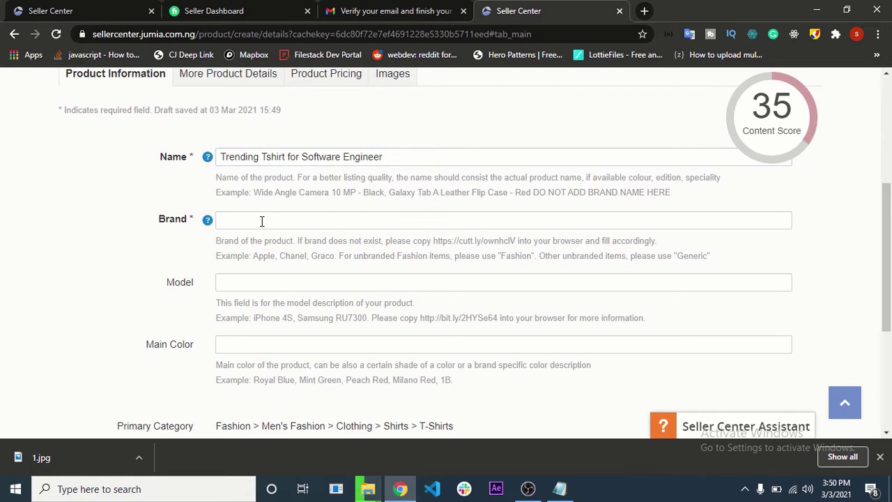
click(262, 221)
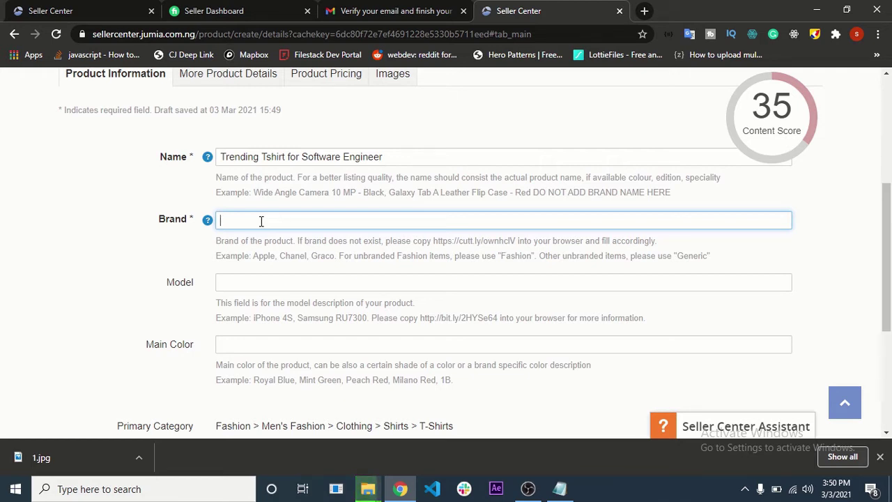
text(Fashion)
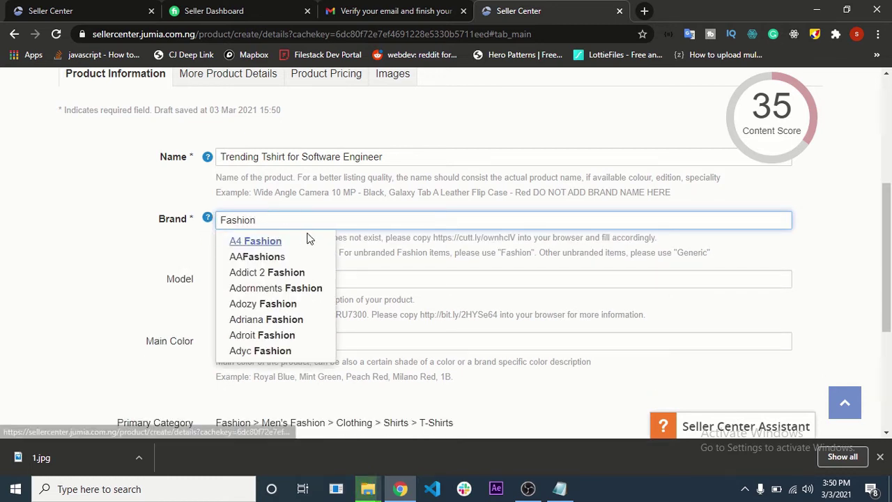
click(247, 241)
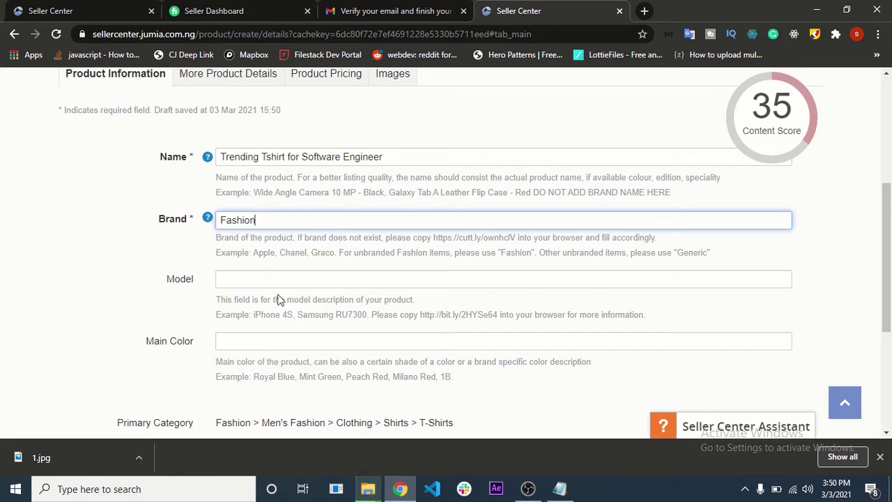
scroll(278, 300, down, 2)
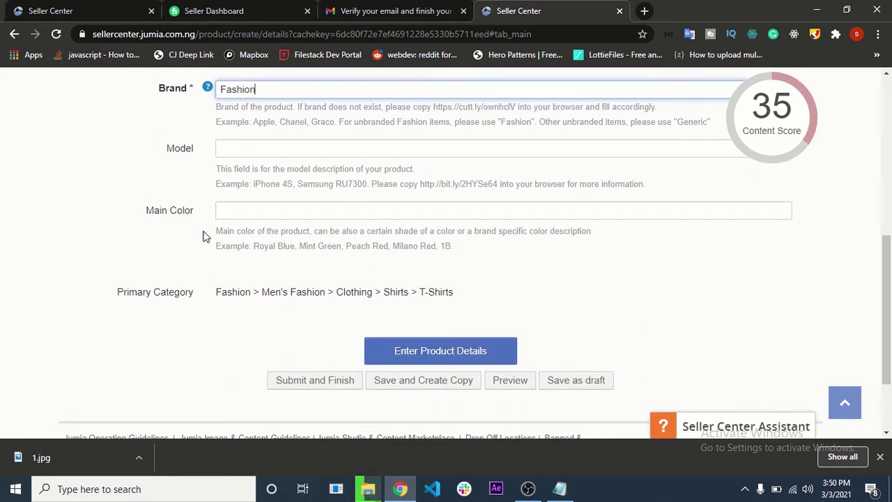
scroll(203, 236, up, 1)
- Enter 'Red, Black, Yellow' as the main colour
double_click(198, 159)
click(190, 163)
click(190, 163)
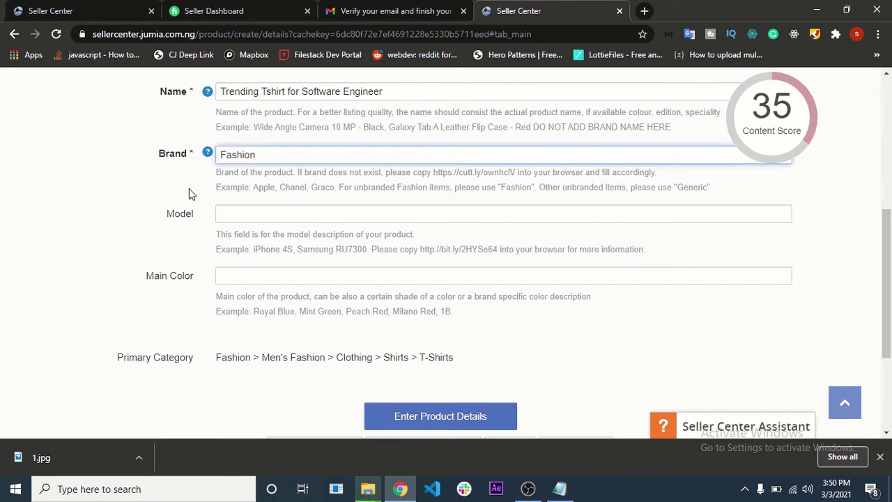
double_click(190, 160)
double_click(193, 160)
click(166, 214)
scroll(169, 255, down, 1)
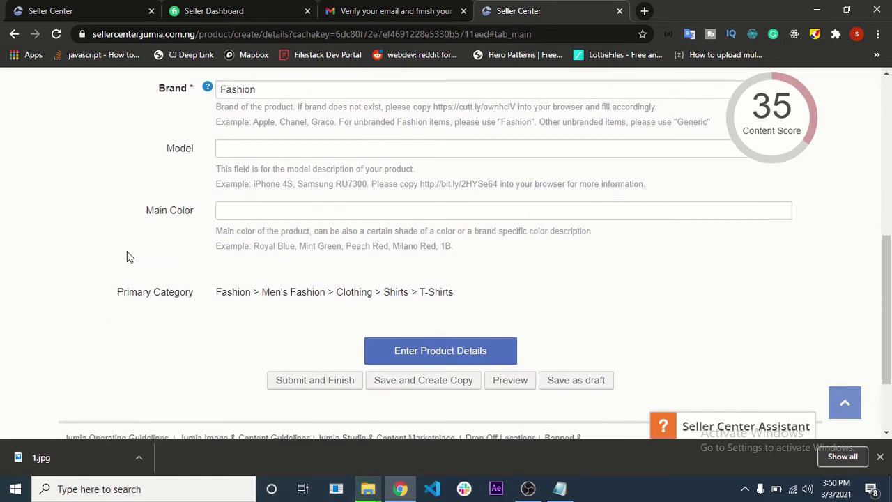
click(231, 205)
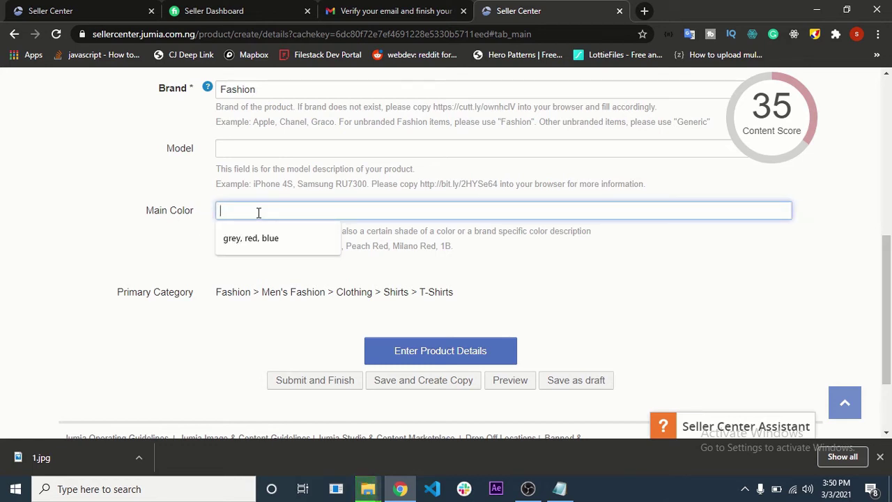
text(Re)
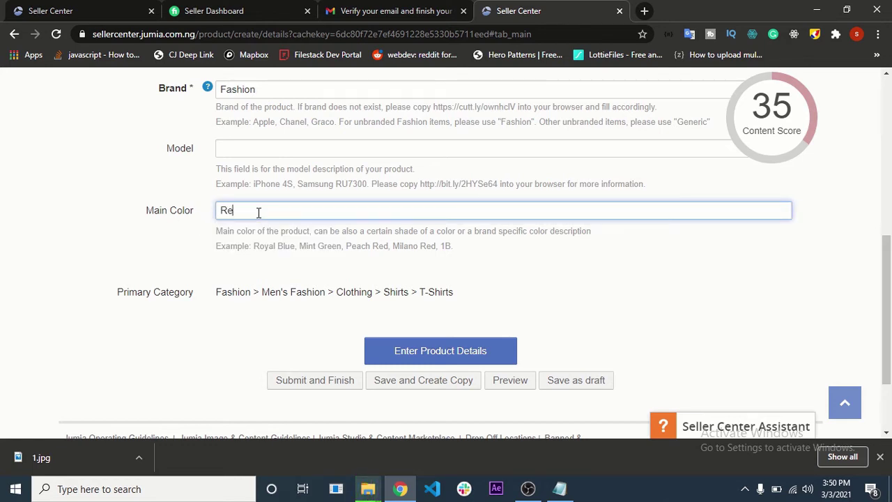
text(d, Black, Yellow)
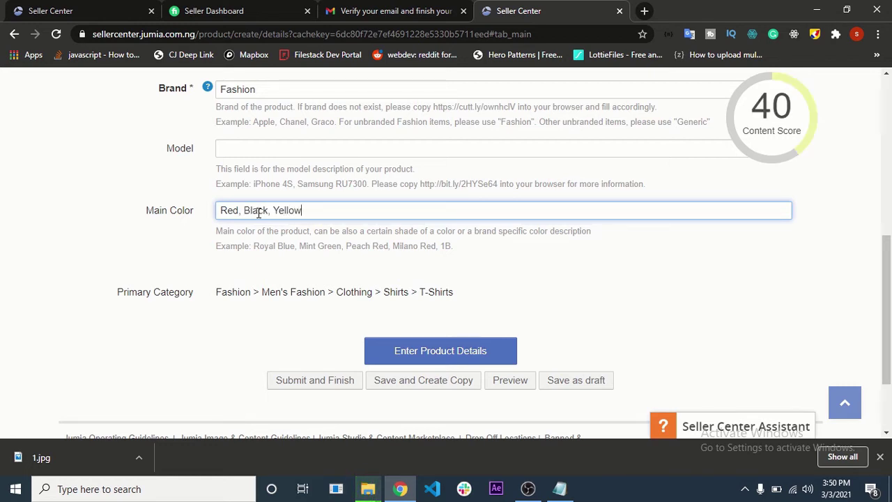
click(281, 258)
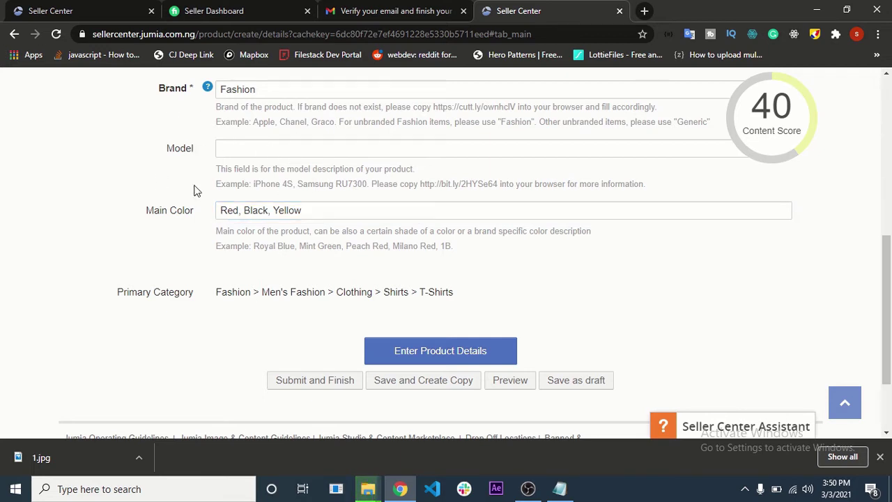
scroll(311, 323, down, 1)
scroll(311, 323, down, 1)
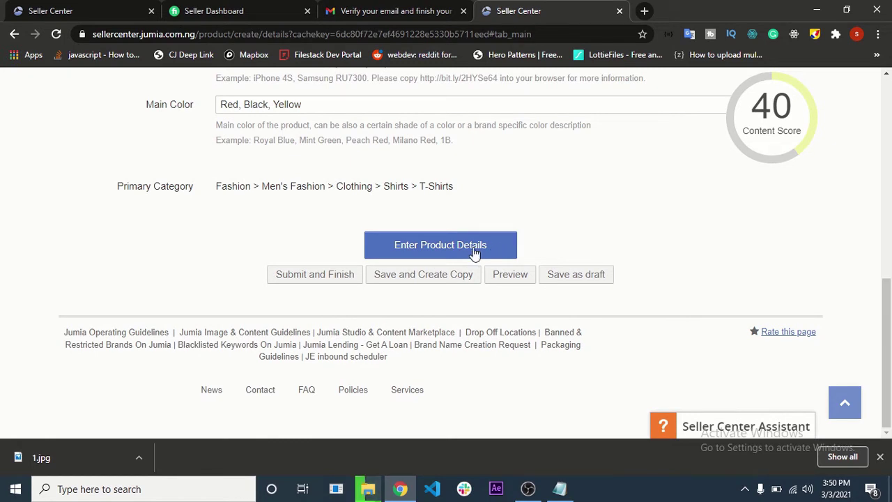
- In More Product Details, set the product line to Wavefly Fashion Co. Ltd
click(474, 253)
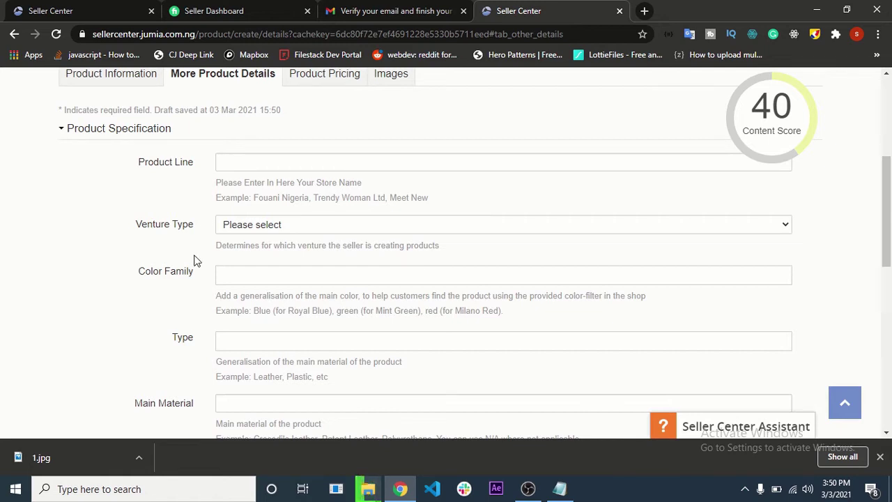
click(256, 160)
click(342, 135)
click(304, 164)
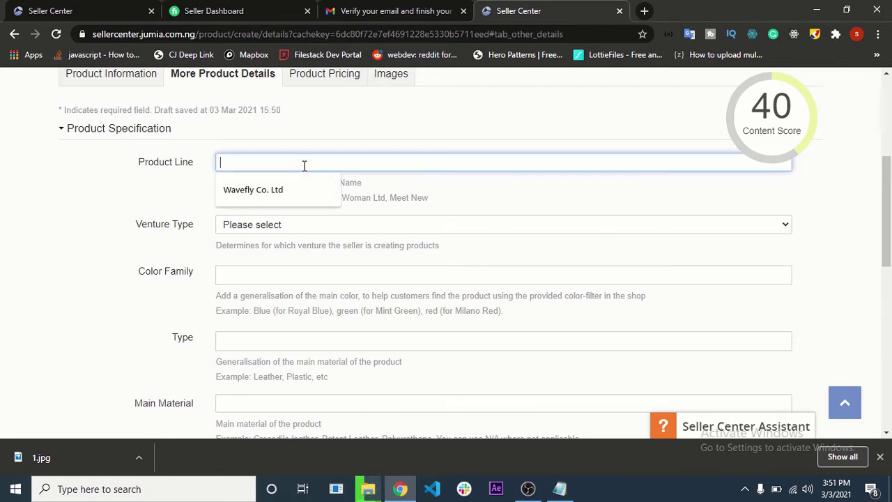
text(Way)
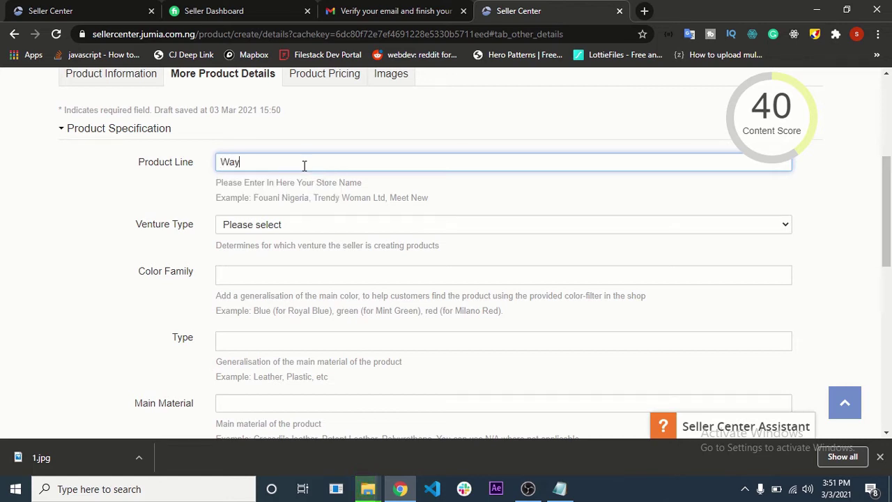
key(BackSpace)
text(vefly)
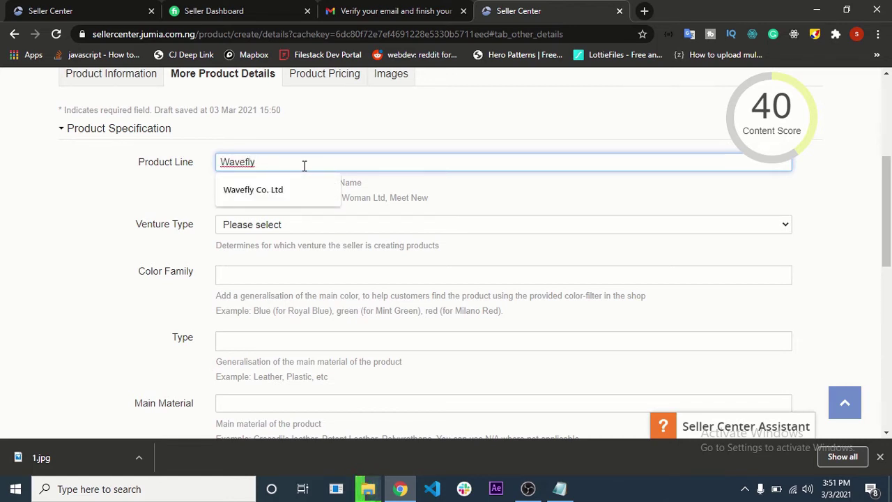
text( Fashion)
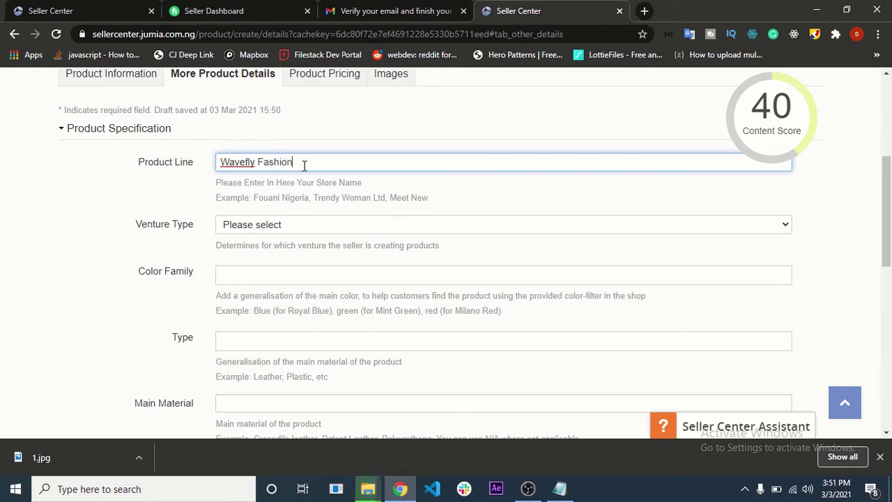
text( Co. Ltd)
click(440, 201)
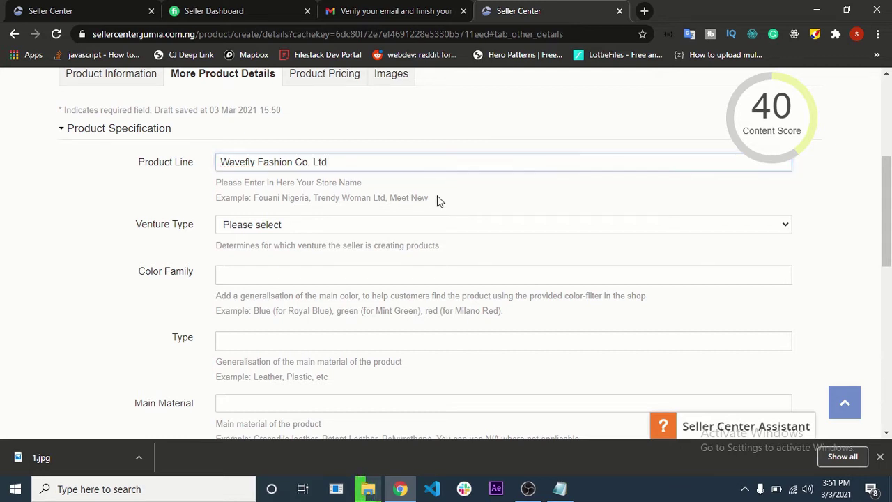
- Set the venture type to Jumia Mall
click(307, 226)
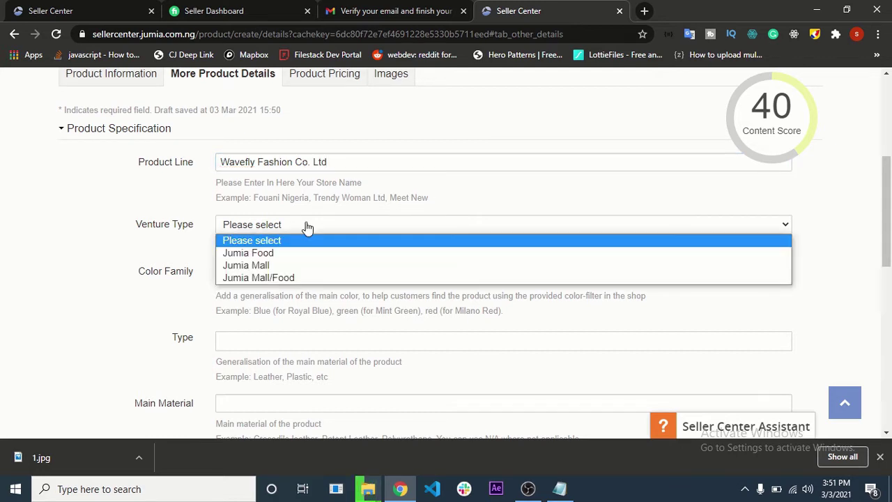
click(297, 267)
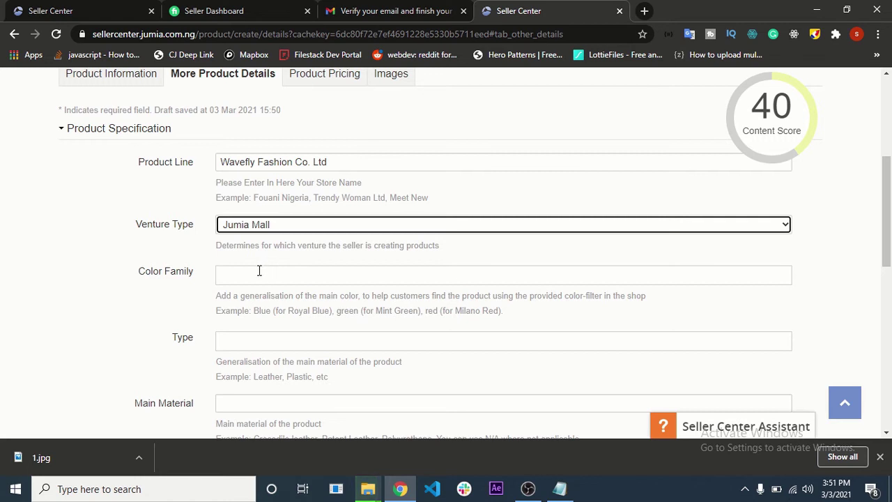
click(173, 285)
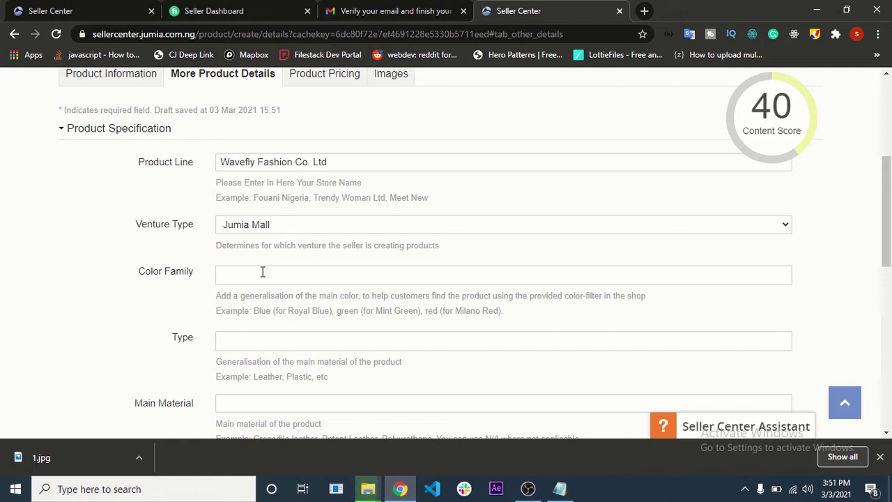
- Add Blue & Black to the colour family
click(263, 272)
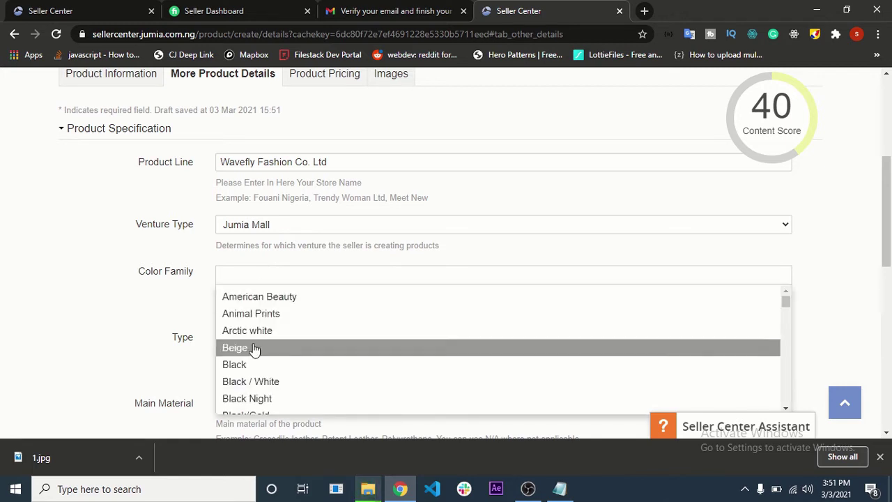
scroll(281, 387, down, 1)
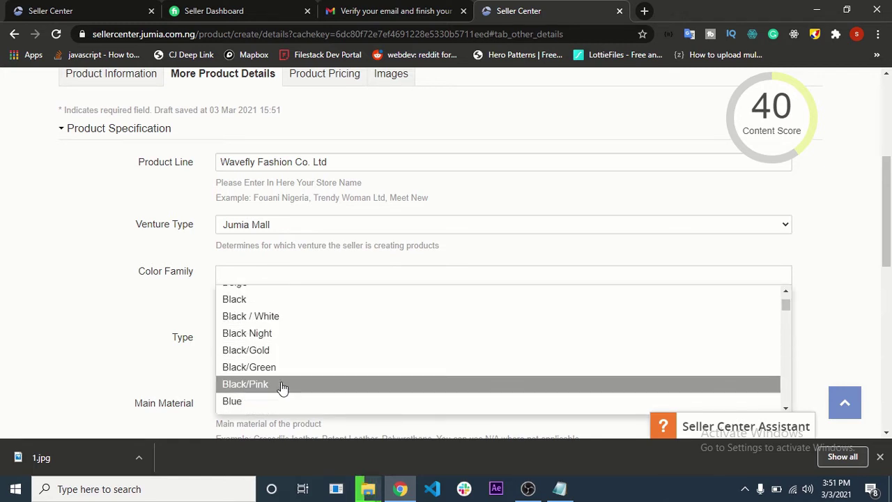
scroll(281, 356, down, 3)
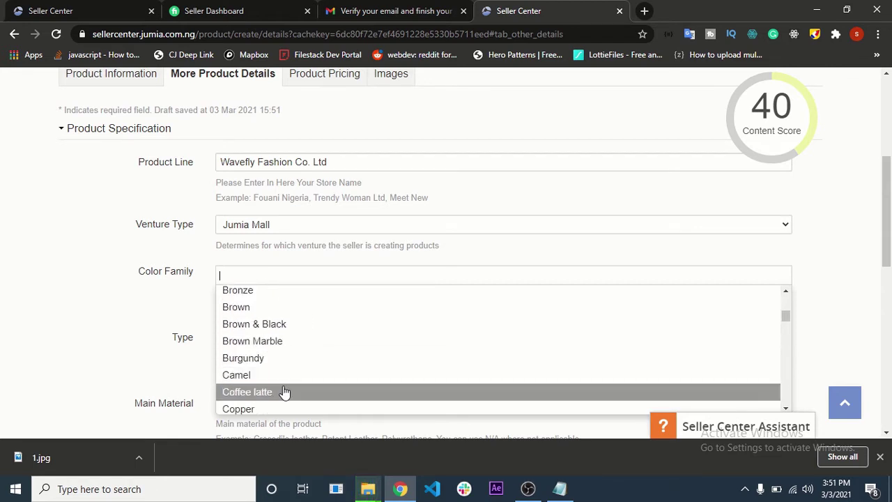
scroll(284, 390, down, 2)
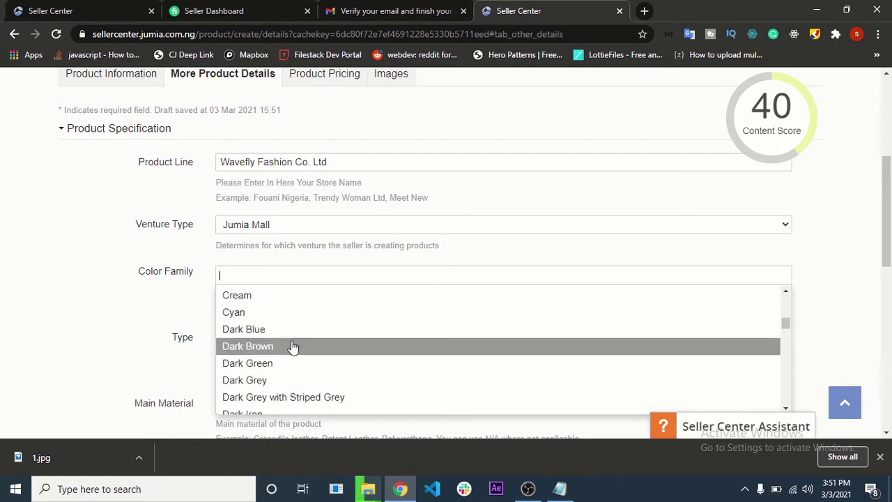
scroll(278, 408, down, 3)
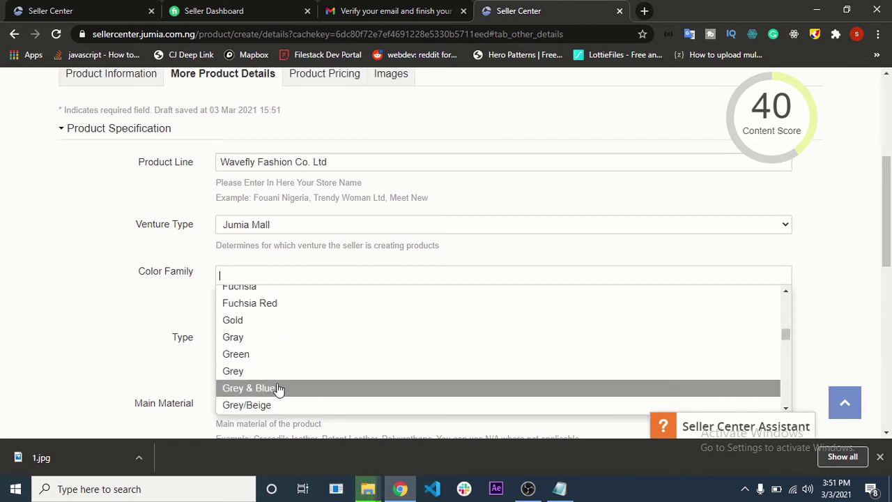
scroll(283, 335, down, 6)
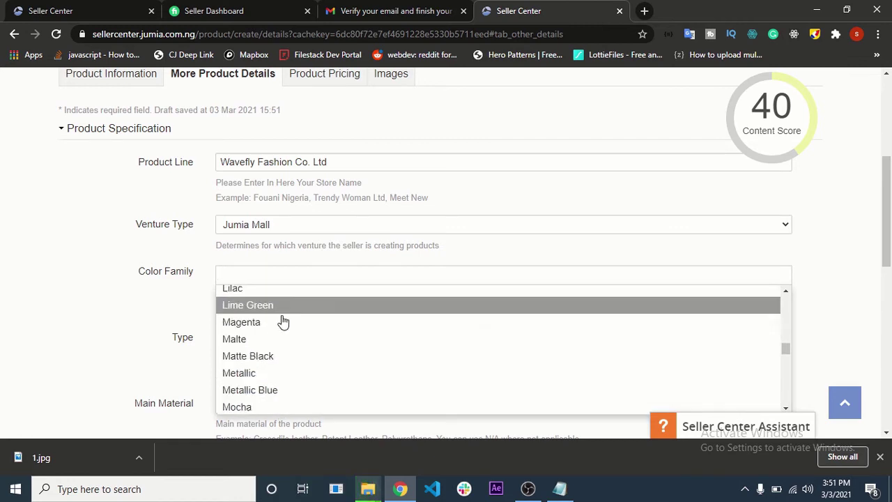
scroll(292, 398, down, 2)
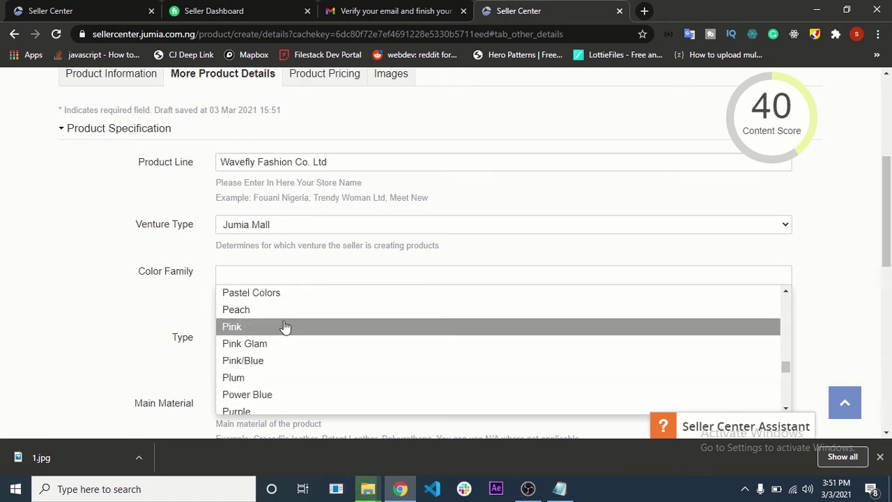
text(b)
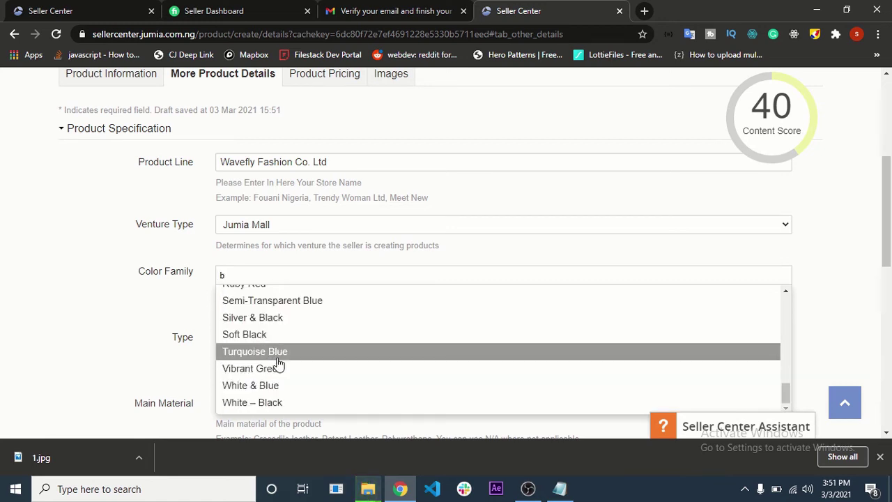
text(lue)
scroll(271, 315, up, 5)
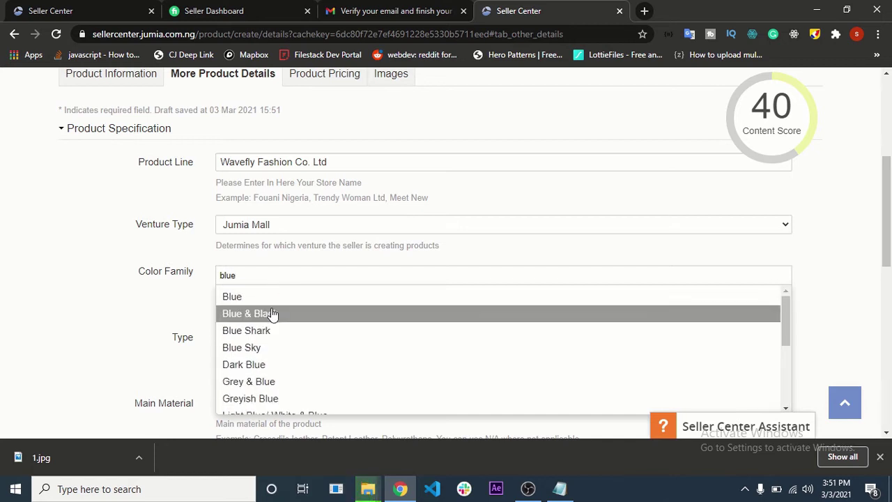
scroll(377, 347, down, 2)
scroll(377, 347, down, 2)
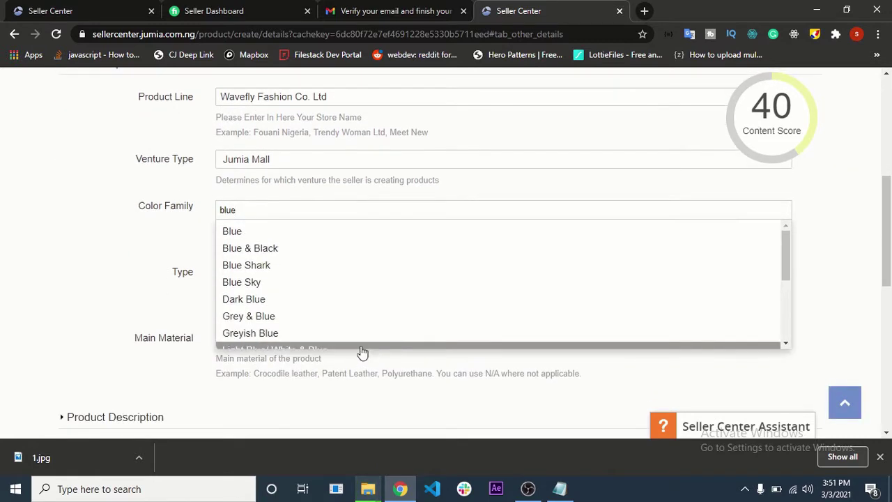
click(297, 247)
- Also add Blue and Cream to the colour family
click(317, 212)
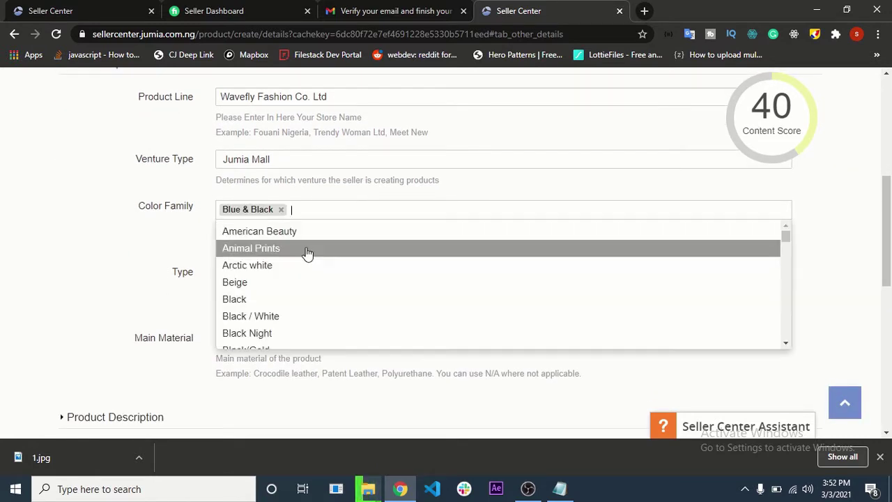
scroll(285, 305, down, 2)
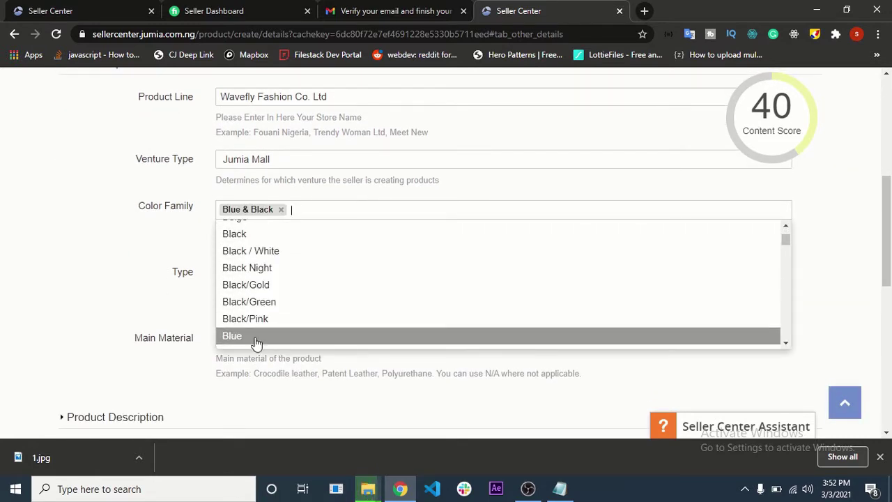
click(255, 336)
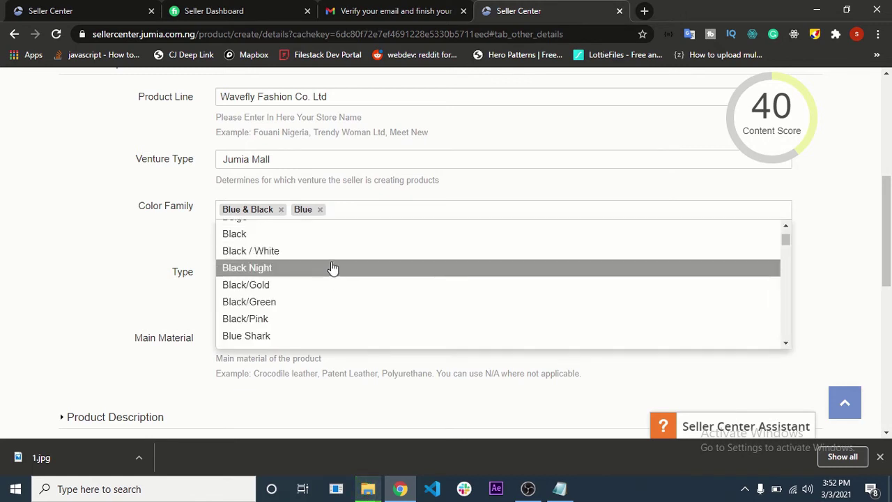
scroll(312, 279, down, 5)
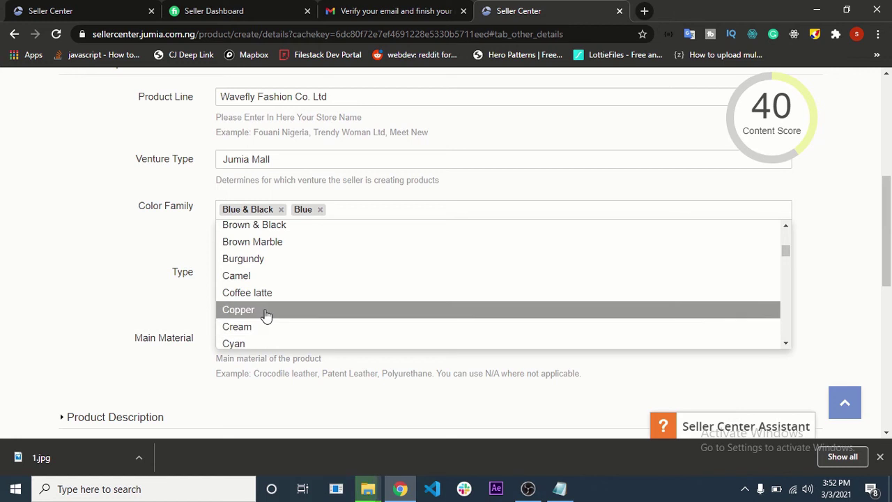
click(266, 326)
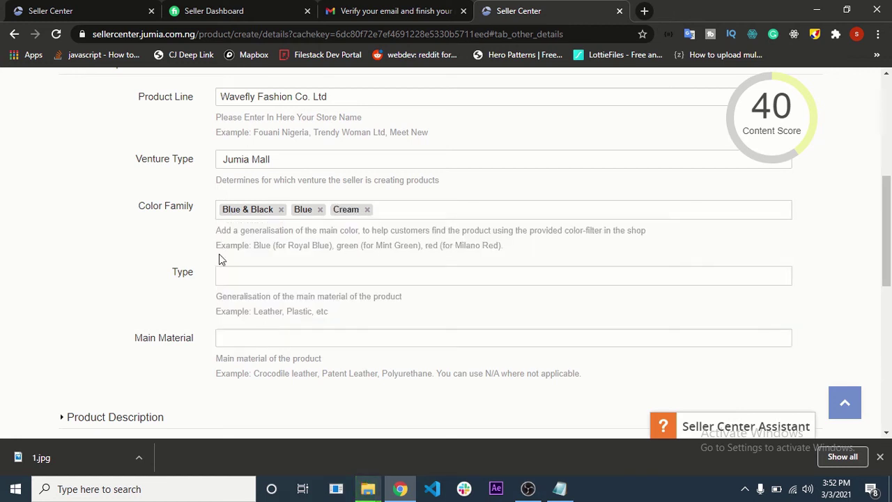
- Set the material type to Cotton
click(262, 281)
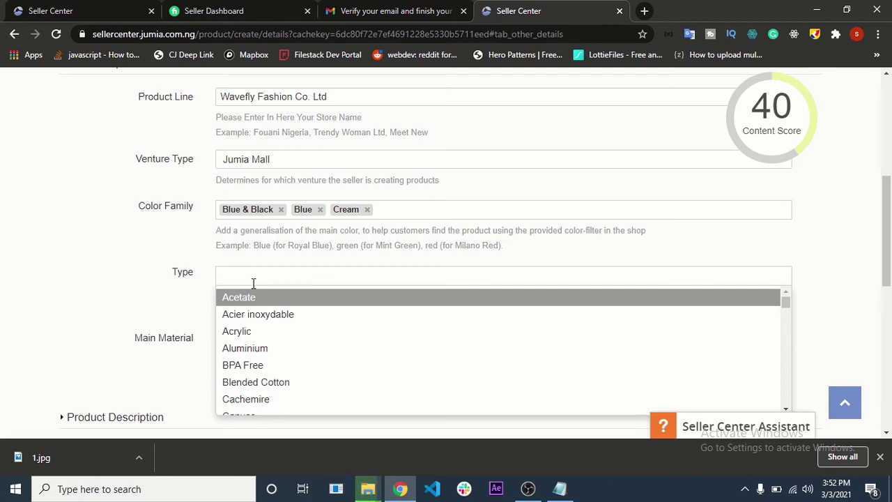
scroll(272, 408, down, 3)
text(c)
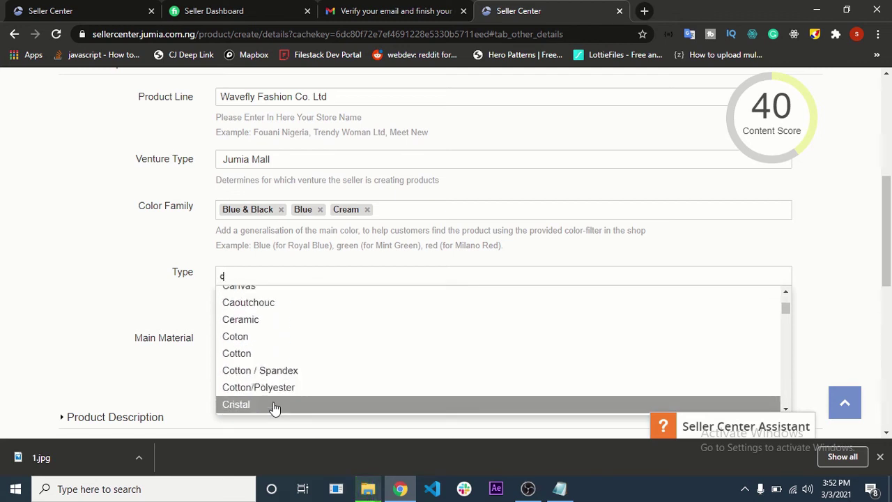
text(otton)
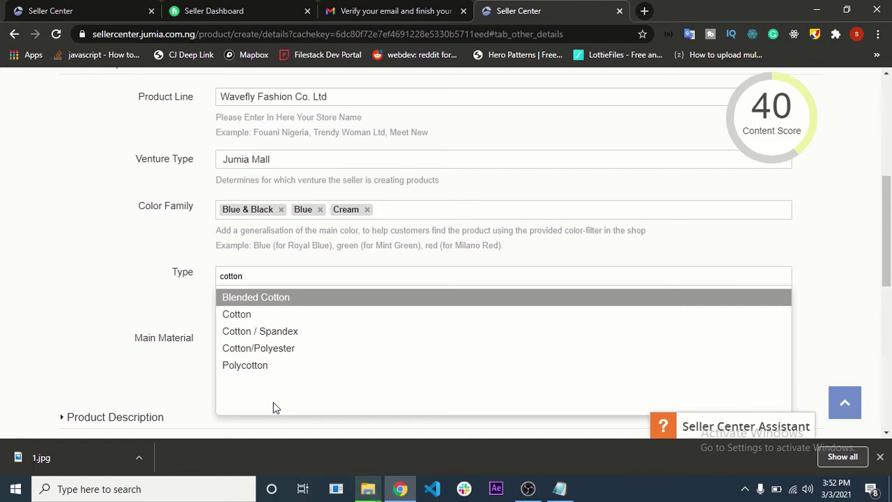
click(315, 318)
scroll(302, 354, down, 1)
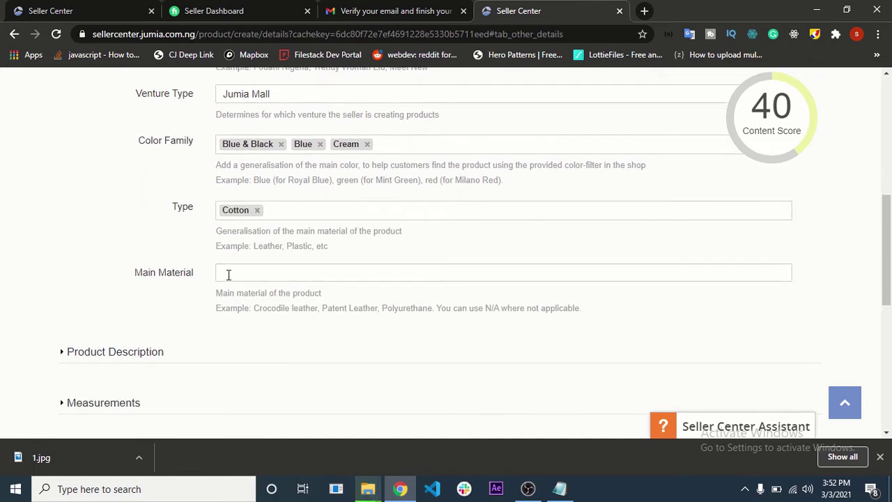
- Select the main material field, then expand the Product Description section
click(285, 267)
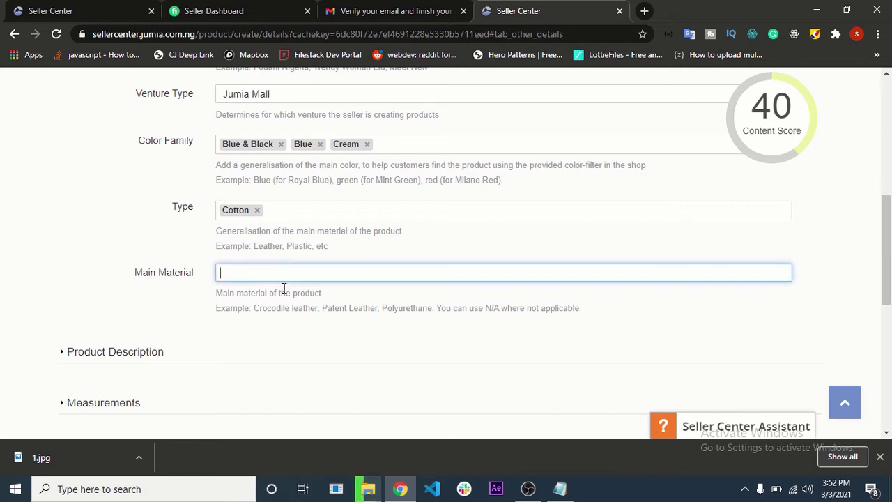
scroll(272, 327, down, 1)
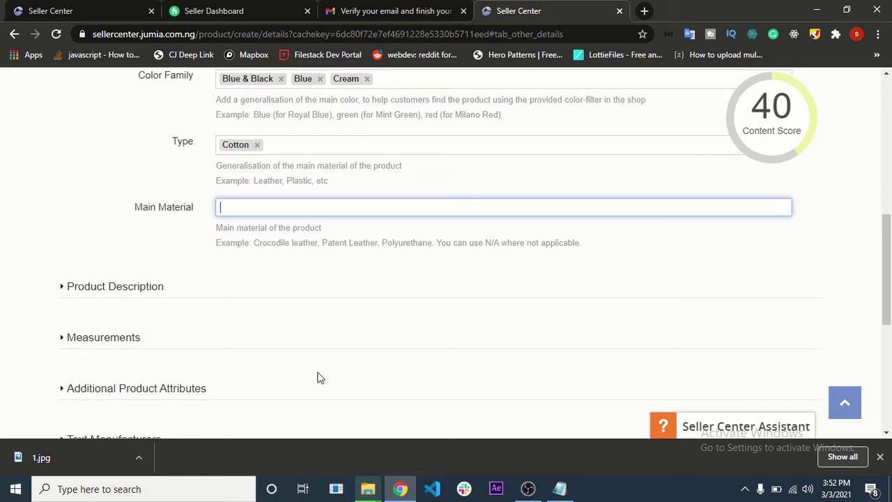
click(136, 290)
scroll(137, 291, down, 3)
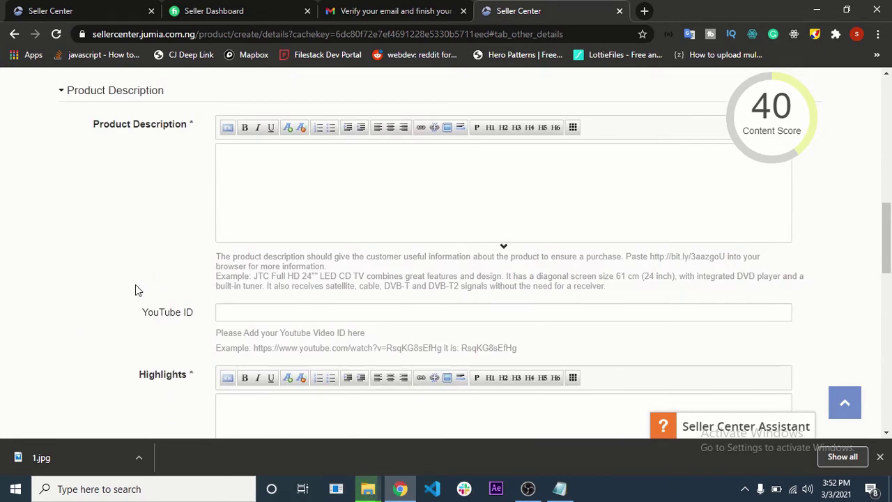
drag(189, 125, 187, 128)
triple_click(188, 127)
click(212, 202)
click(644, 10)
- Go to rapidtags.io, open the free tag tools, and enter 'engineer tshirt' as the video title
text(rapidtags.io)
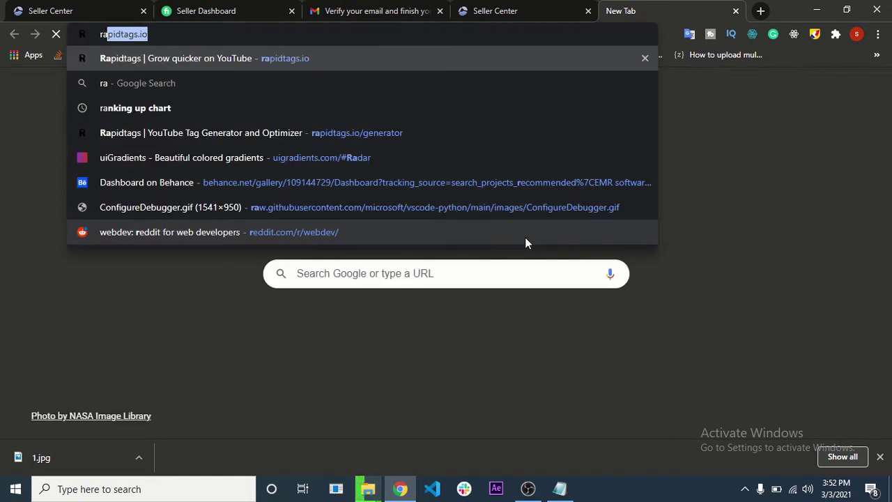
key(Return)
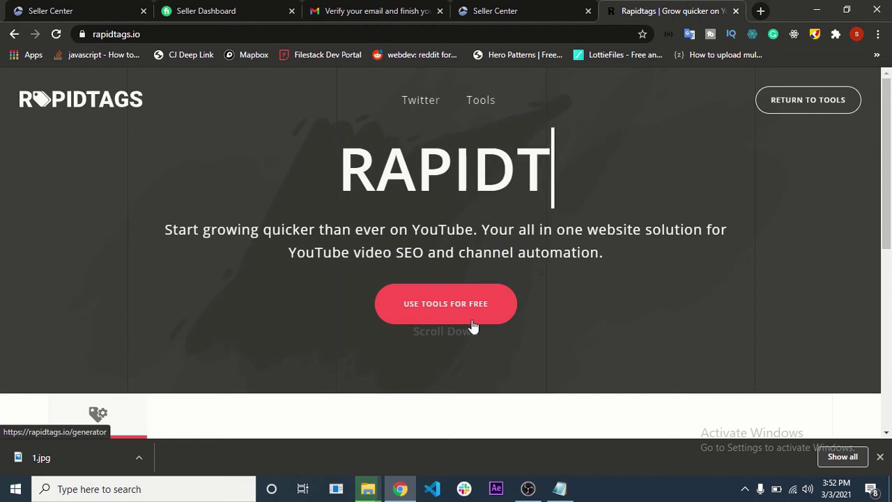
click(395, 309)
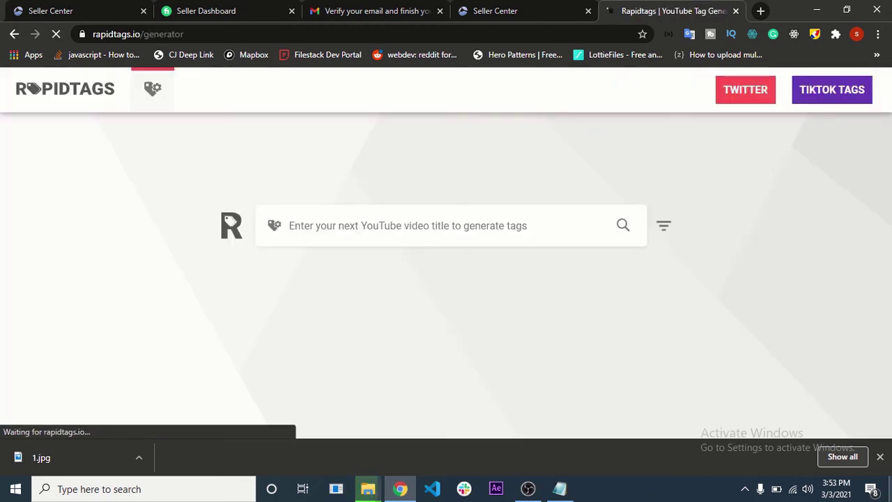
click(881, 458)
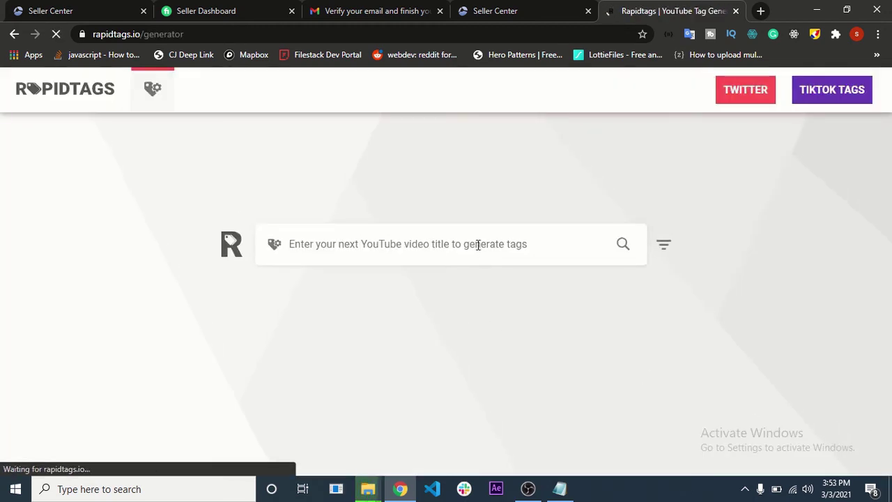
click(443, 244)
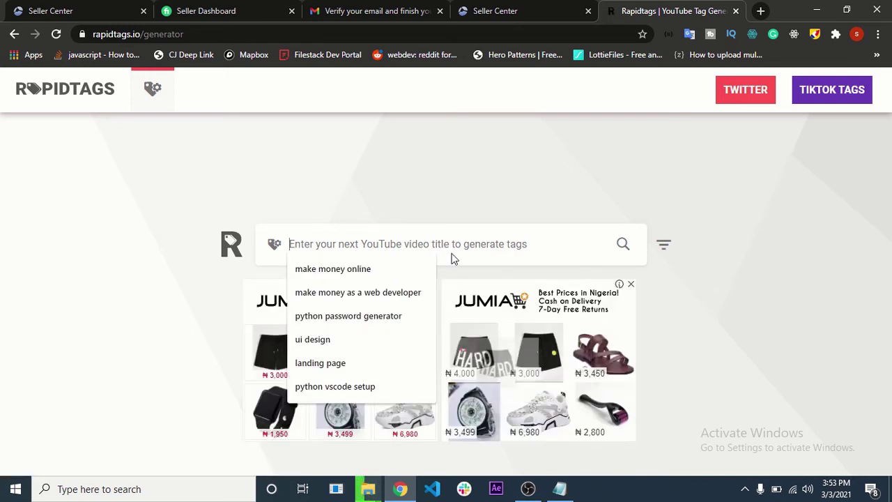
text(en)
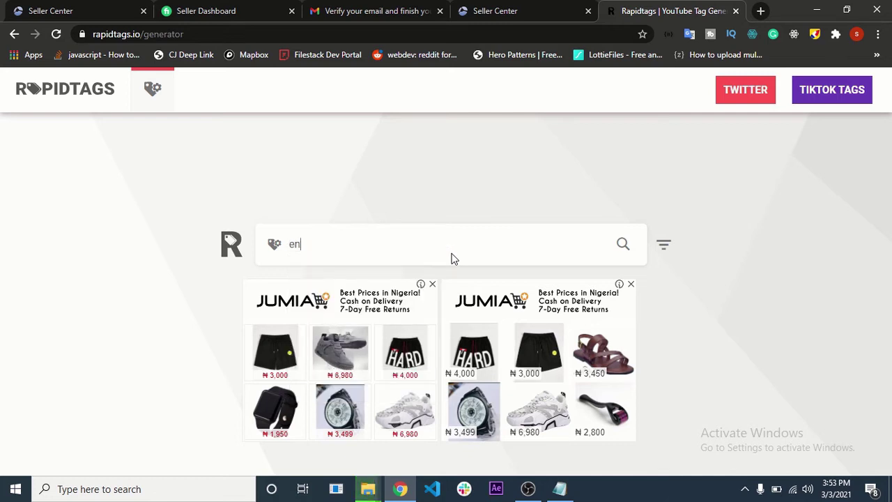
text(gineer tshirt)
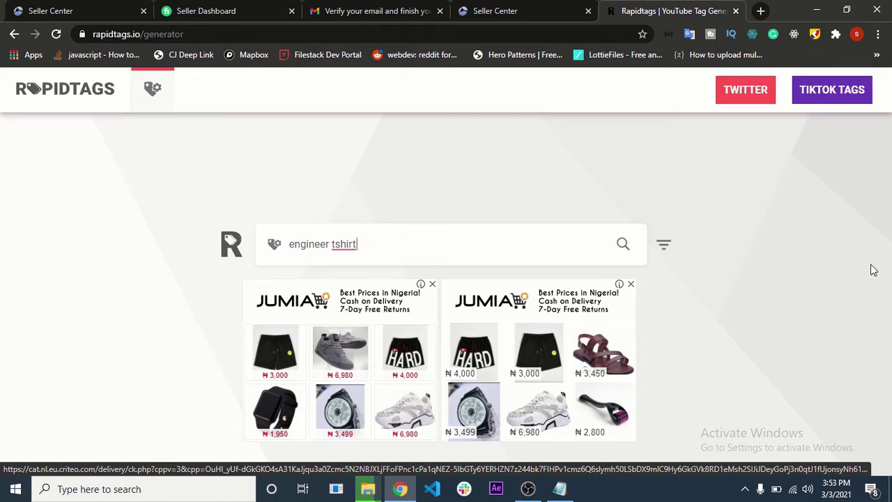
- Generate tags and remove t-shirt, top 12 tees, scaler free tshirt, #t-shirt, tshirt printer, drawing tshirt
click(622, 245)
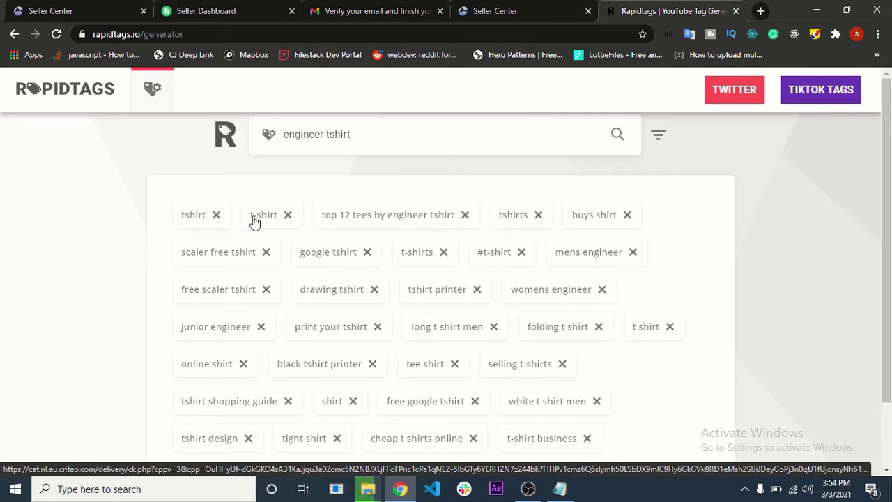
click(287, 216)
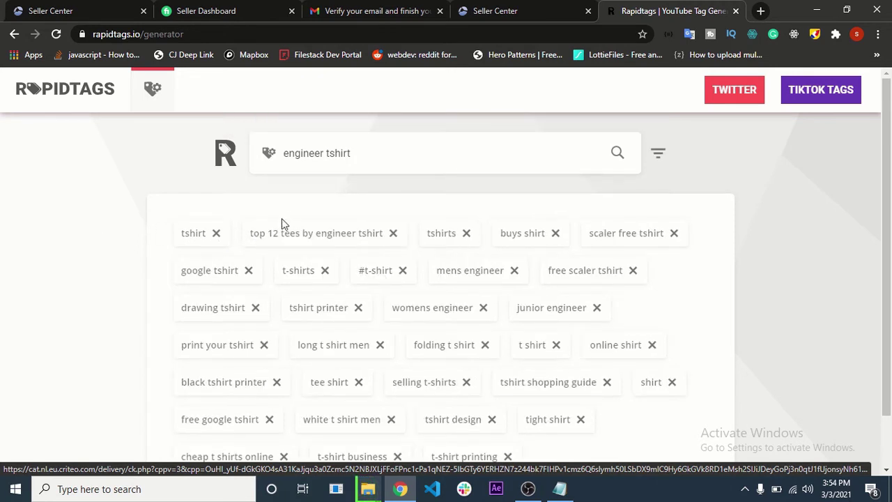
click(392, 234)
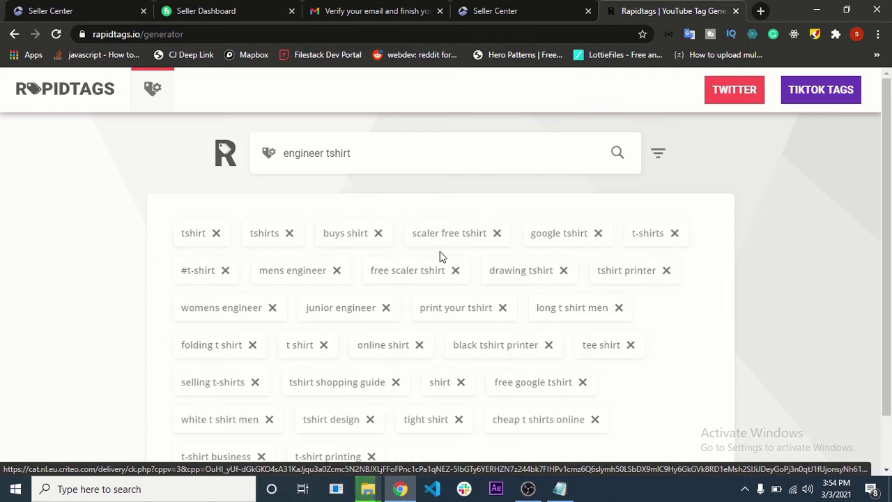
click(497, 234)
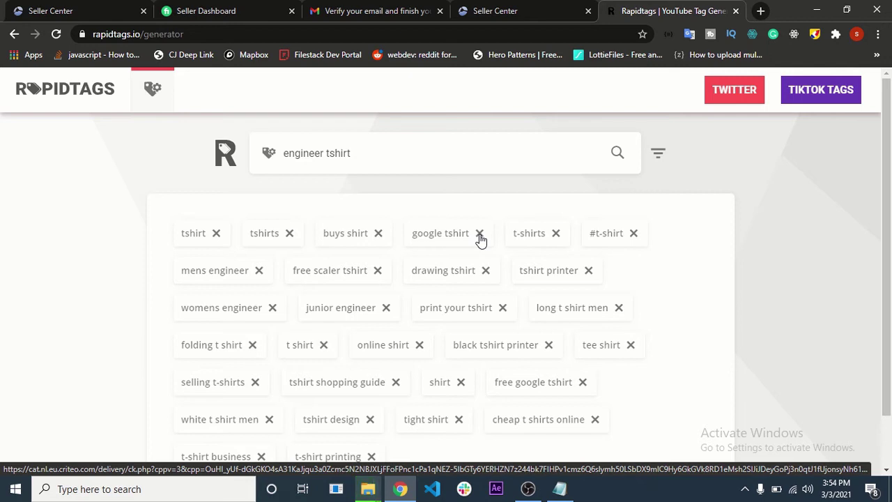
click(634, 234)
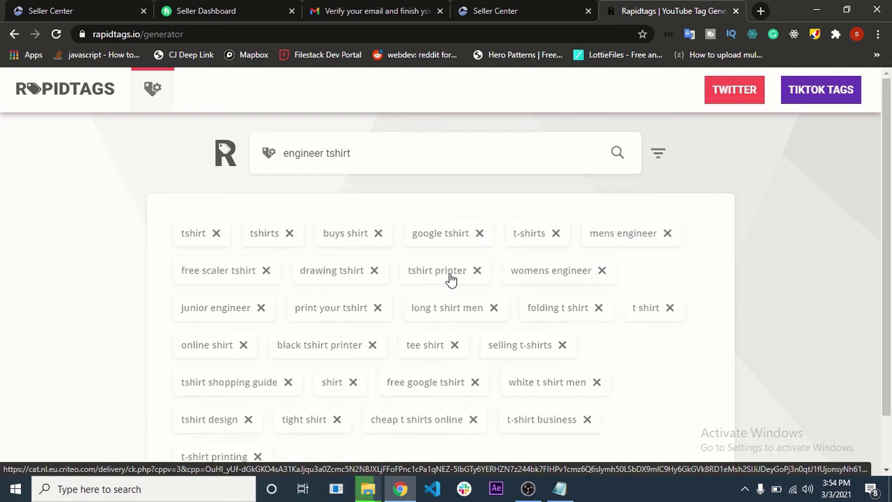
click(477, 271)
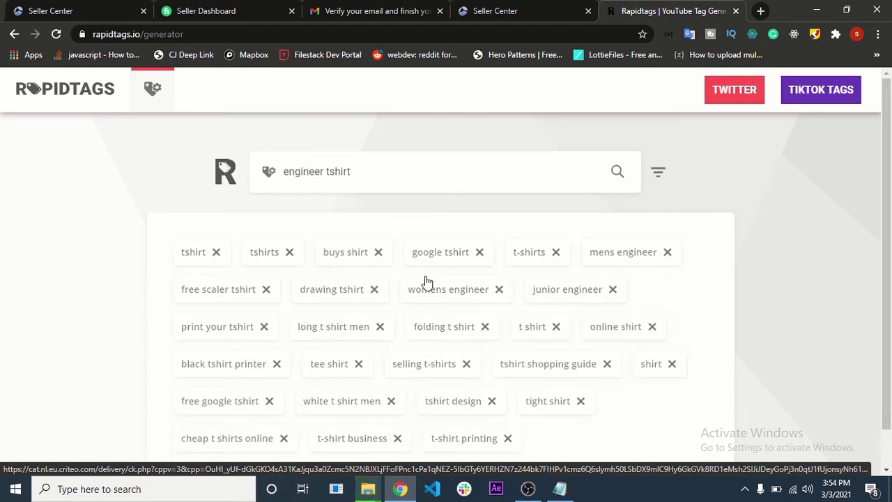
click(374, 289)
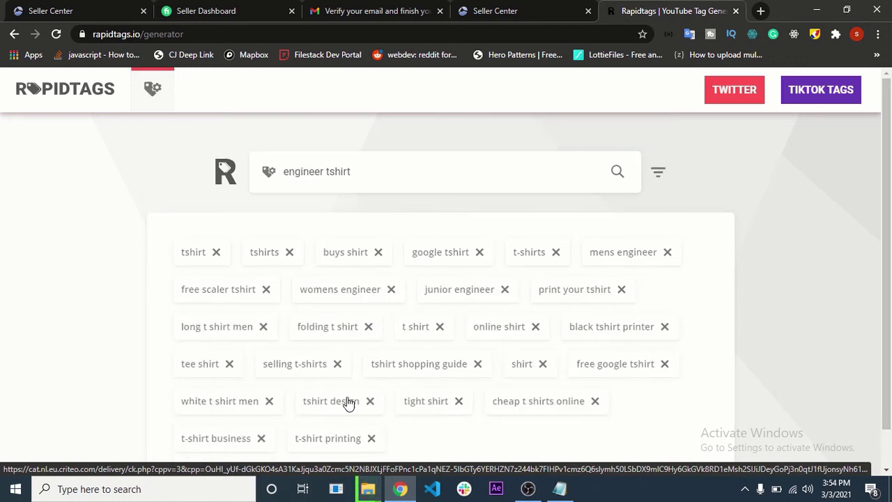
- Remove free google tshirt, t-shirt business, t-shirt printing, tshirt shopping guide, black tshirt printer, folding t shirt
scroll(348, 403, down, 1)
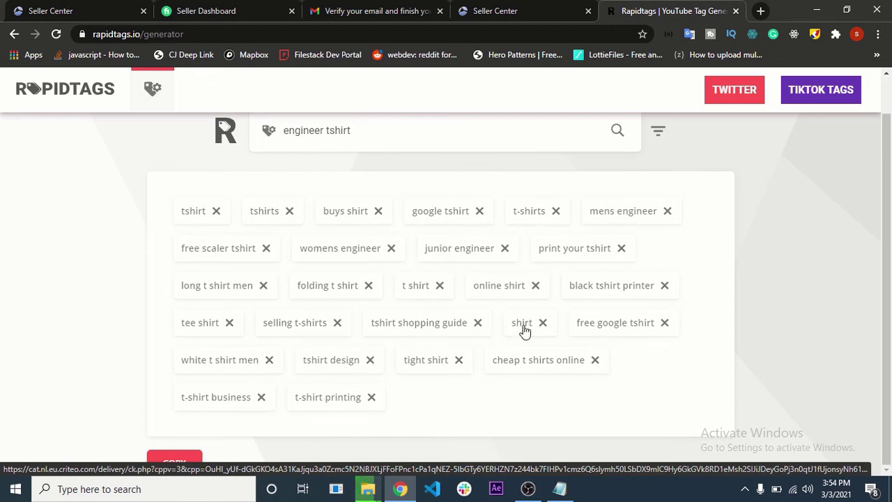
click(664, 322)
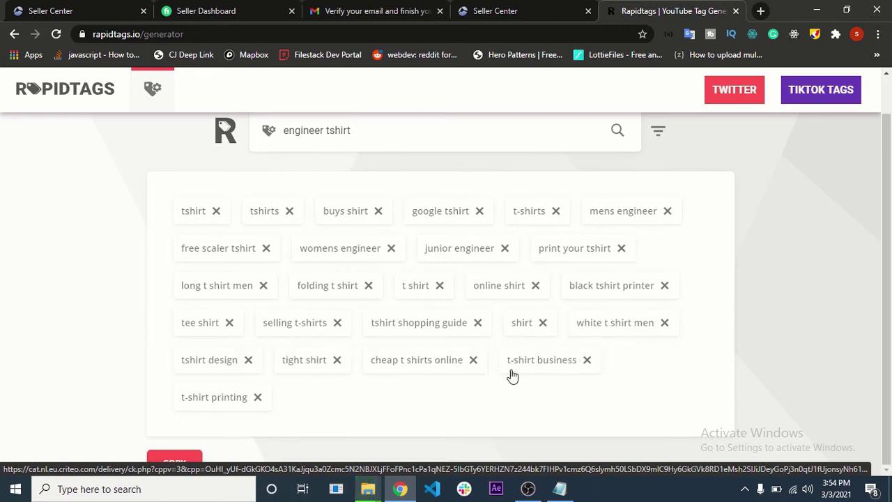
click(586, 360)
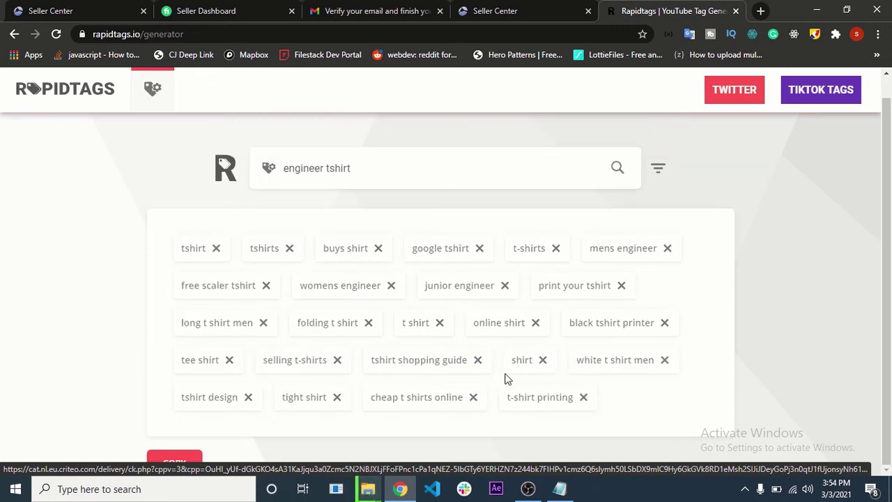
click(583, 398)
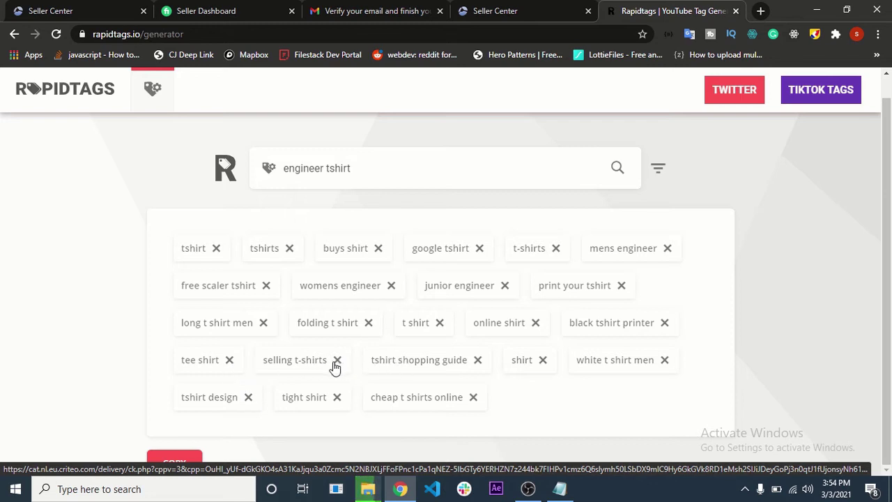
click(477, 361)
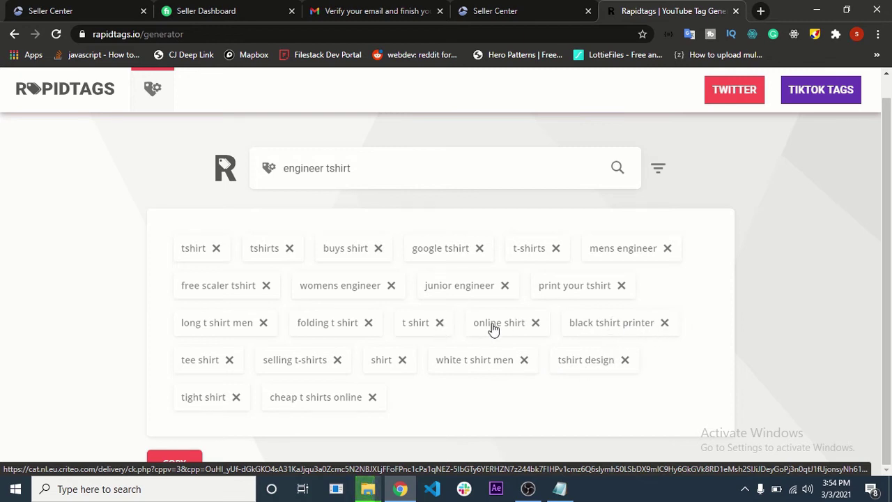
click(663, 324)
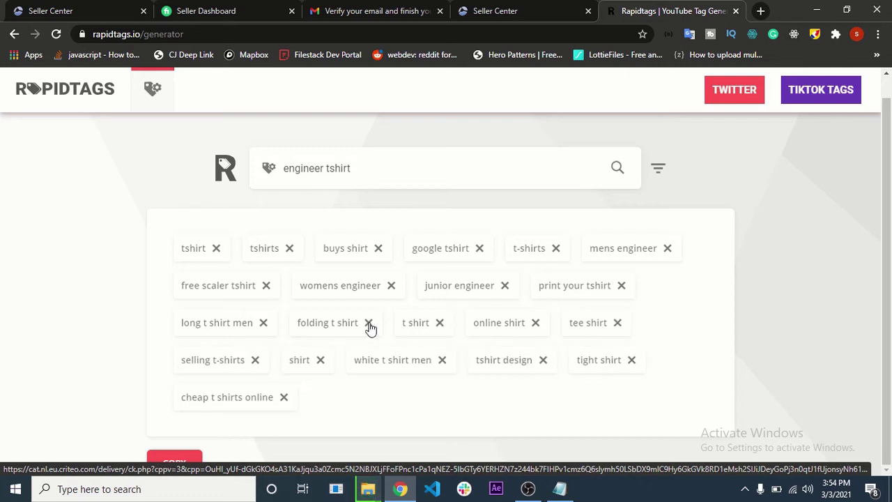
click(369, 323)
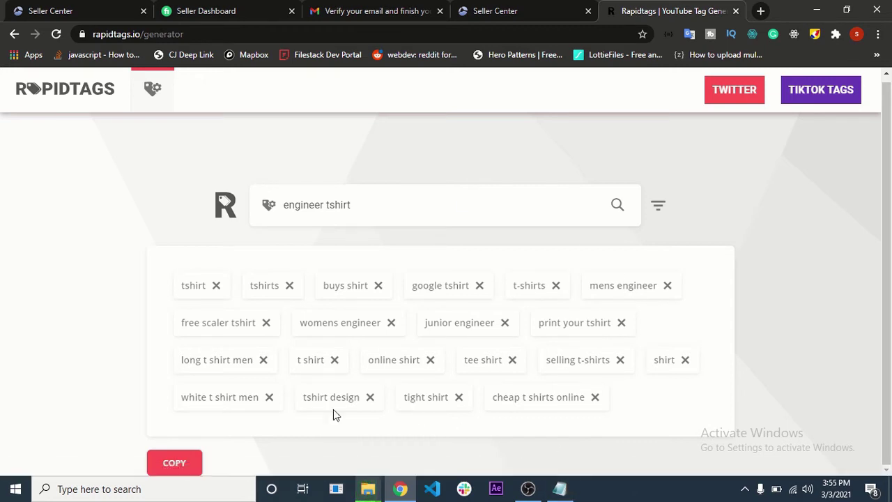
click(562, 488)
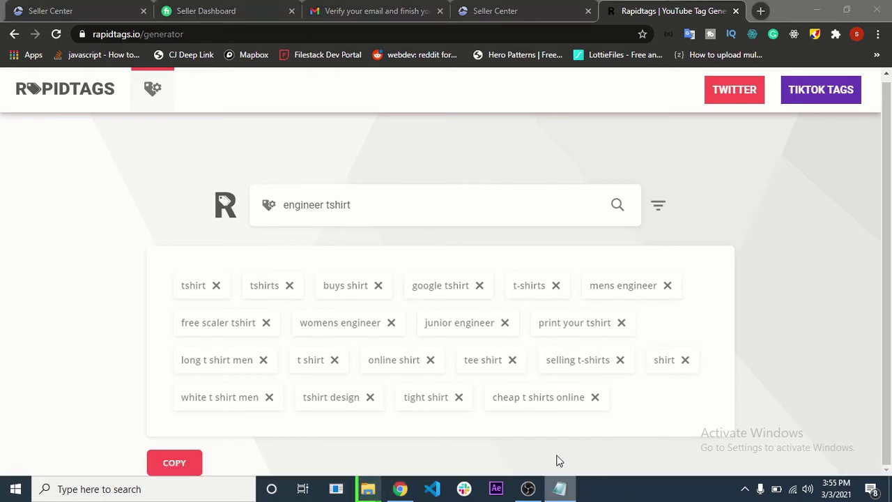
- Paste the copied tag list into a new blank Notepad note
right_click(559, 488)
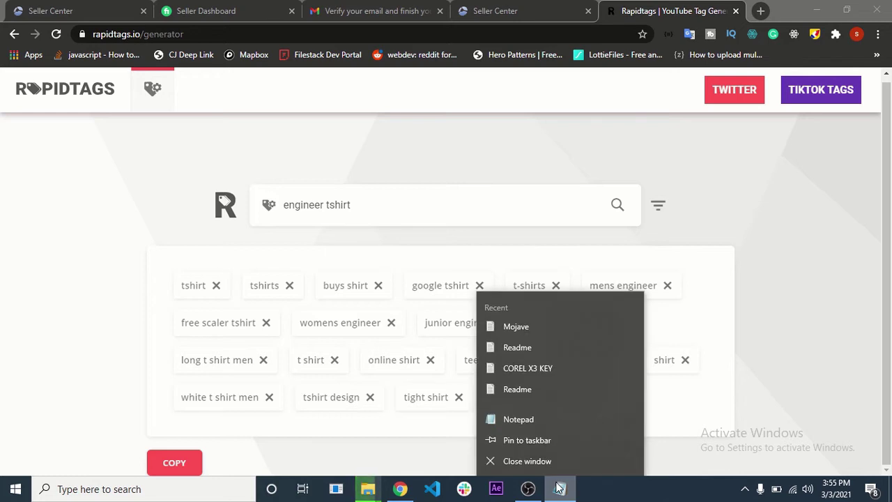
click(557, 421)
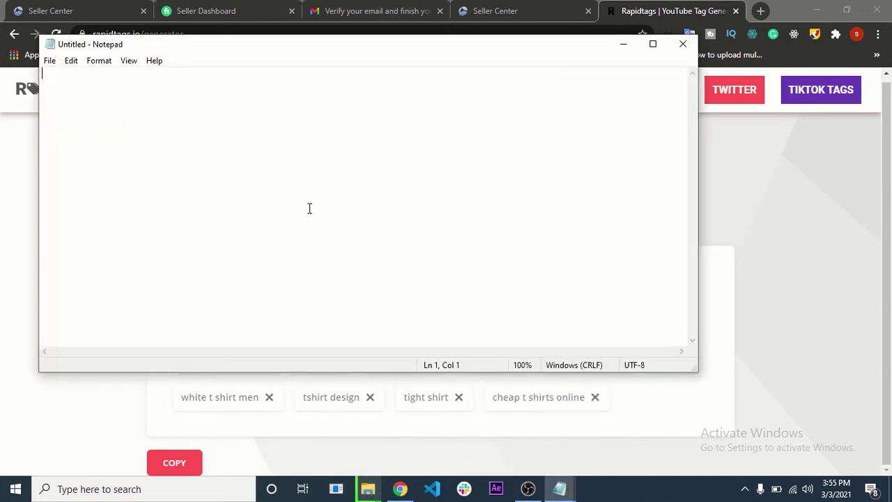
key(ctrl+v)
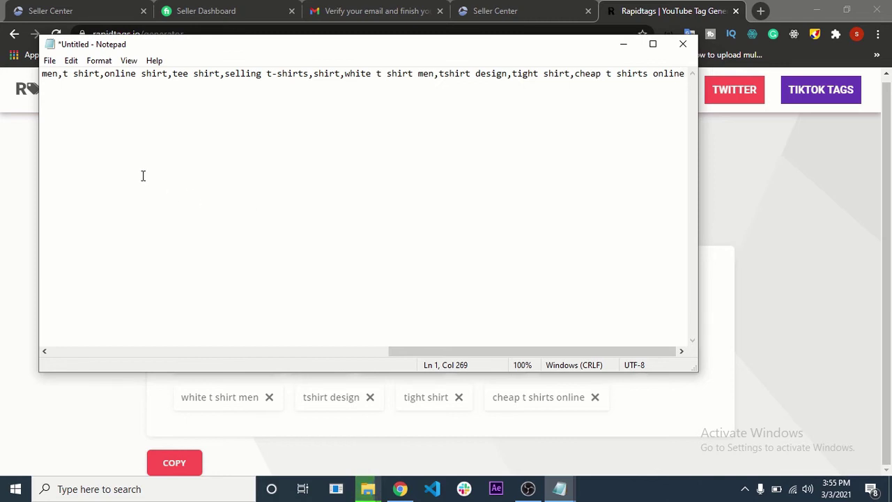
key(ctrl+a)
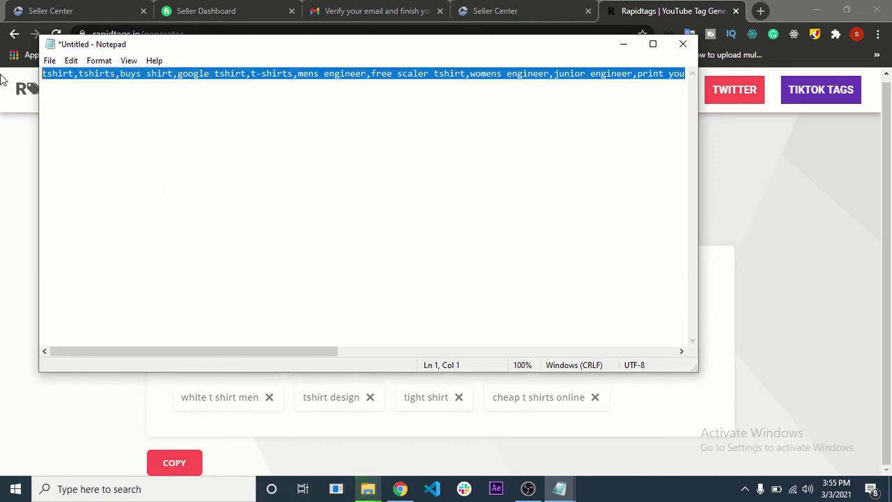
- Return to the tag note and select the first word, tshirt
key(alt+Tab)
mouse_move(560, 488)
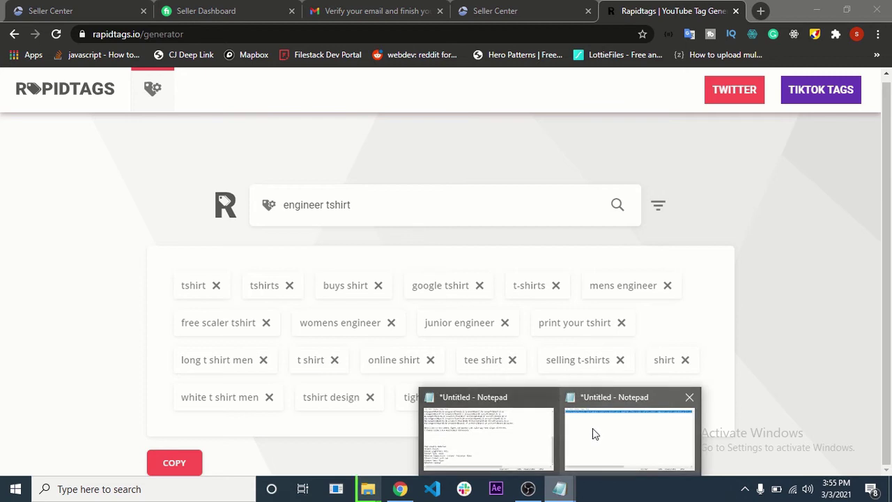
click(593, 428)
click(80, 84)
drag(76, 73, 15, 70)
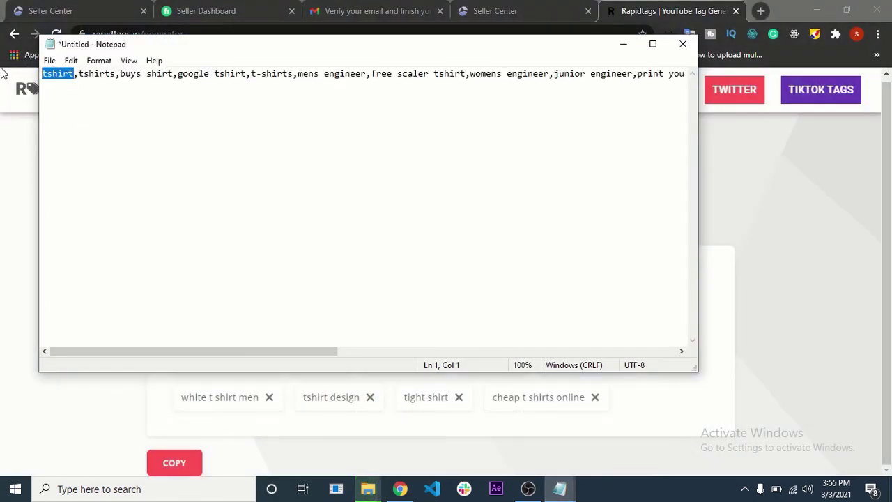
- Prefix the tags with 'This is a tshirt, you can buys this shirt if u're an engineer or have an engineer as a friend'
click(46, 69)
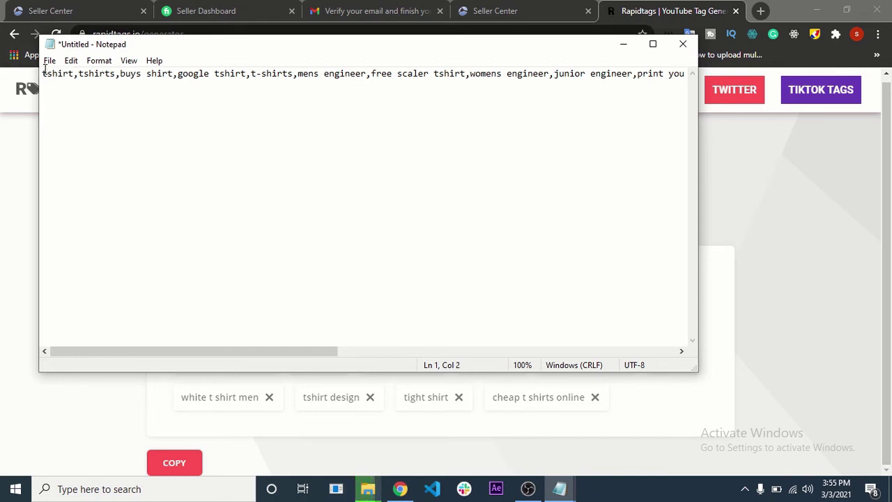
text(This is a)
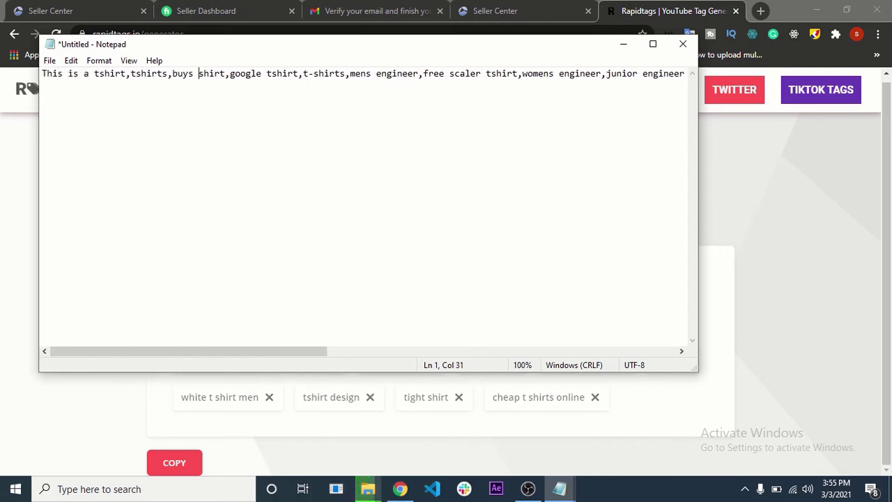
key(BackSpace)
key(BackSpace)
key(BackSpace)
key(BackSpace)
key(BackSpace)
key(BackSpace)
key(BackSpace)
key(BackSpace)
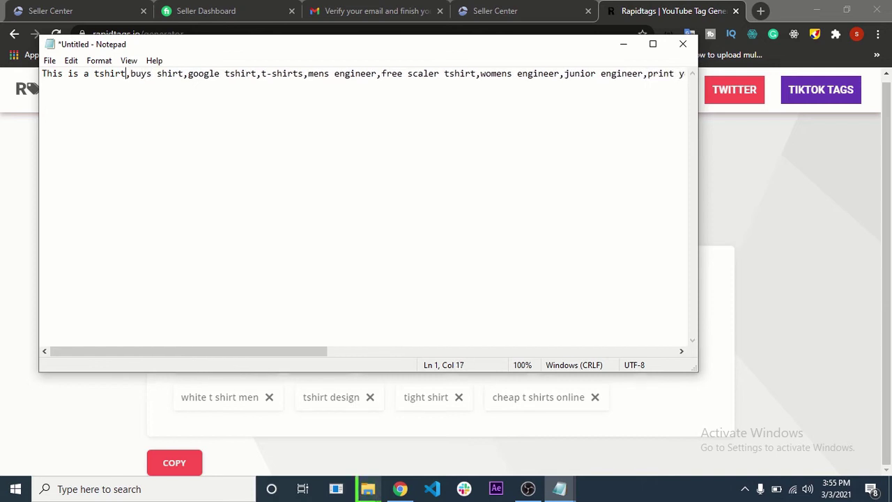
text(you )
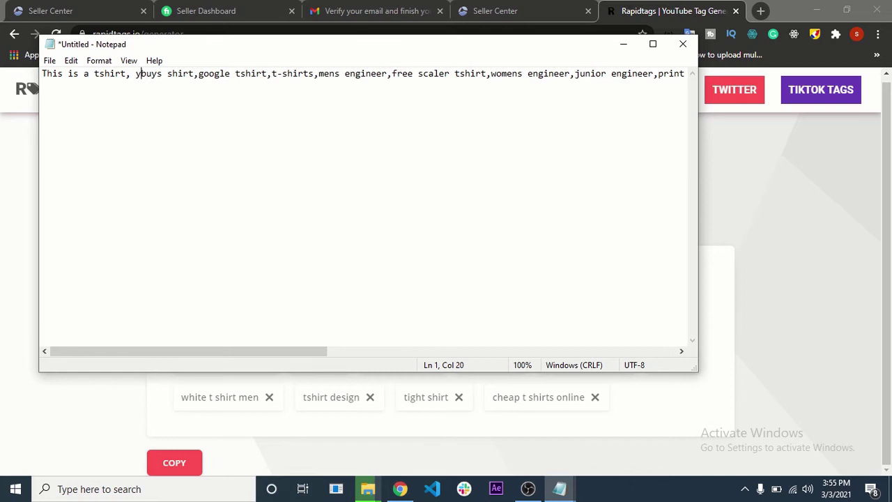
text(can buys)
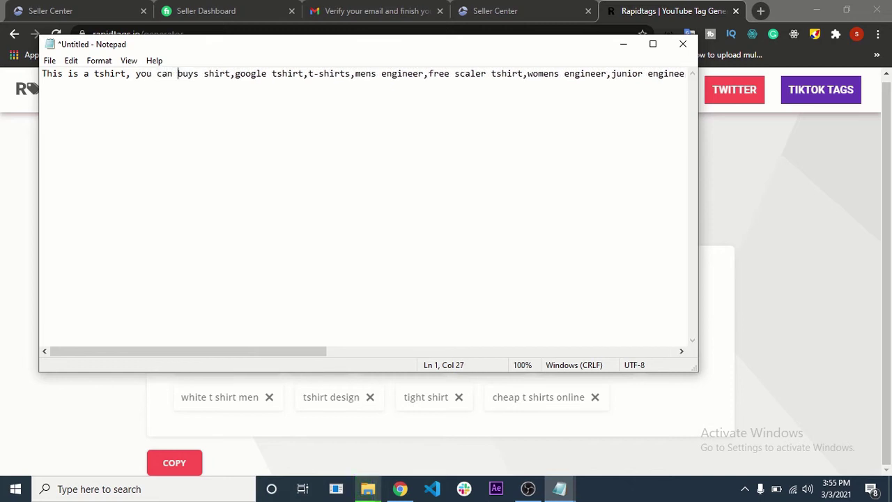
text( this)
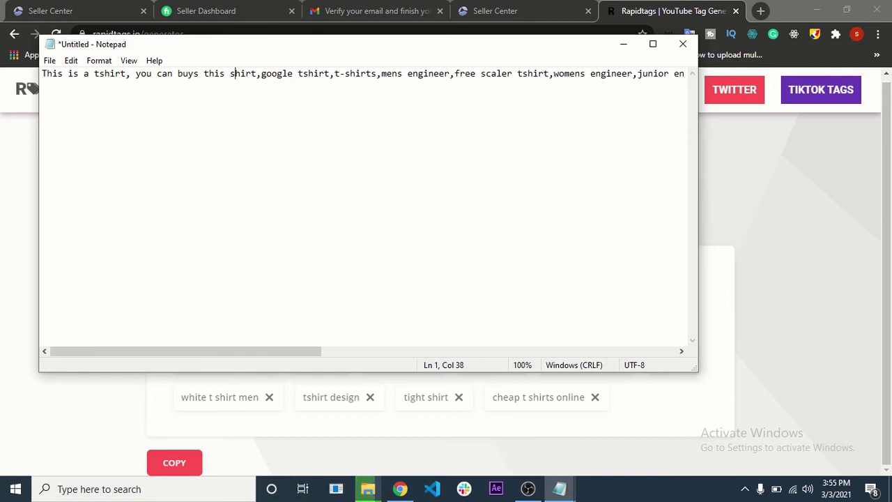
text( shirt for)
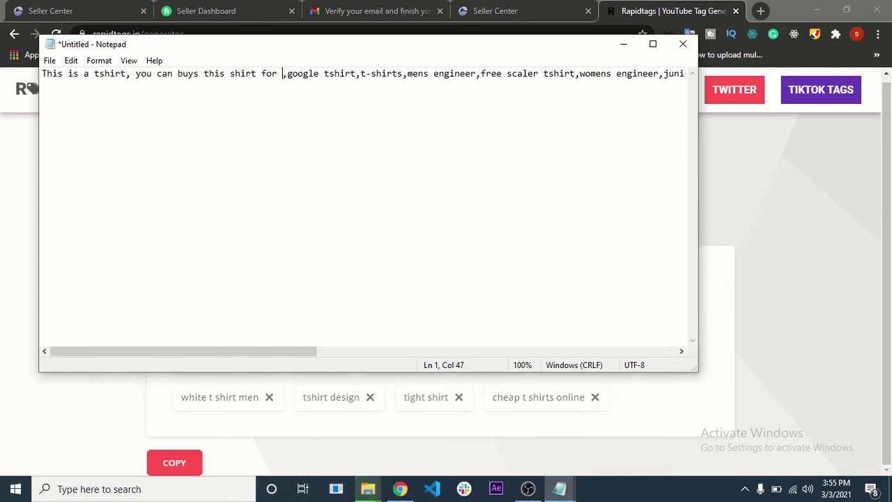
key(BackSpace)
key(BackSpace)
key(BackSpace)
key(BackSpace)
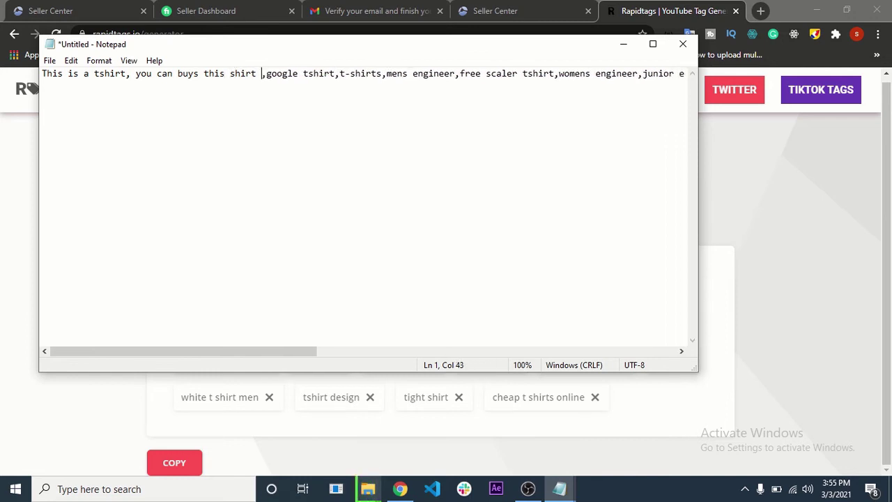
text(if yo)
text(u're an engineer or have a)
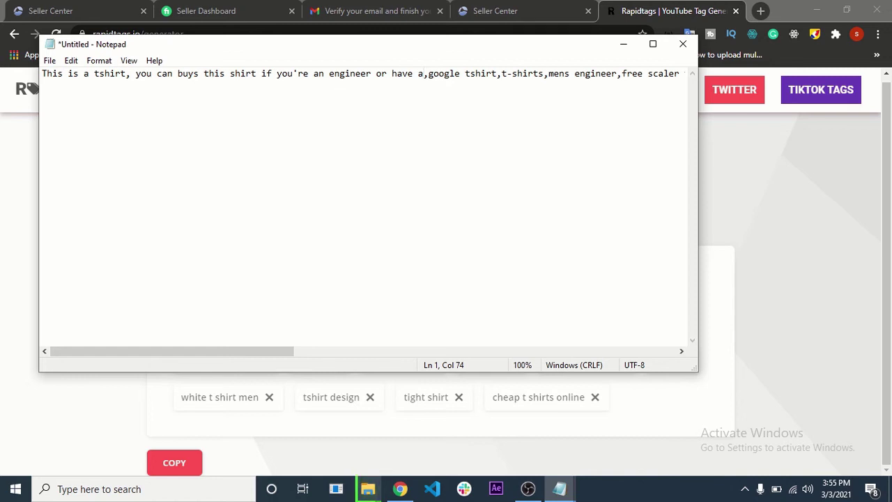
text(n)
key(BackSpace)
text(n engineer as a friend)
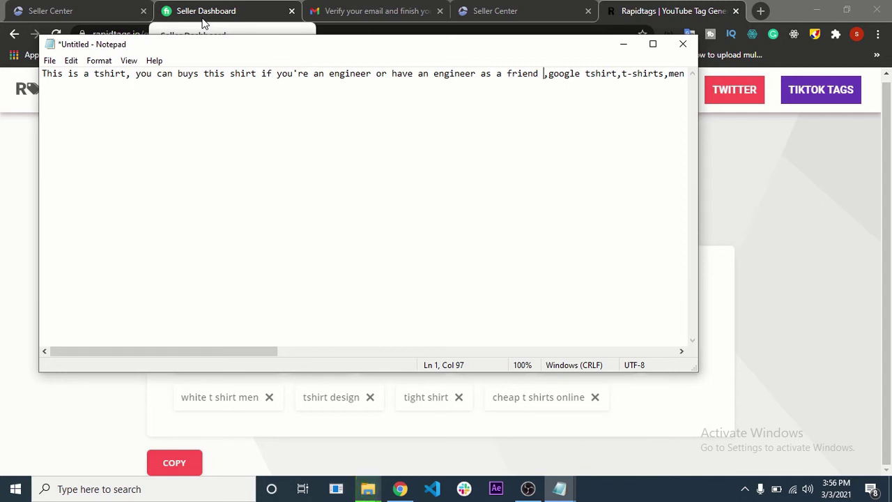
drag(158, 355, 647, 355)
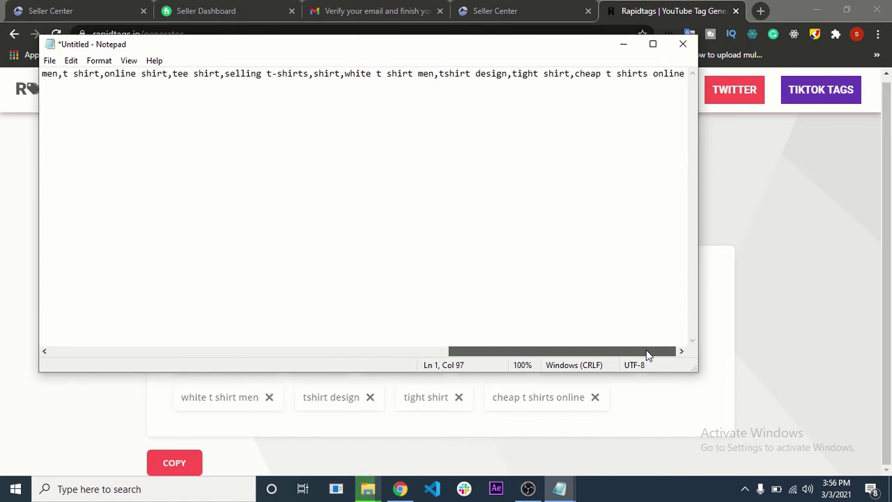
drag(647, 356, 89, 314)
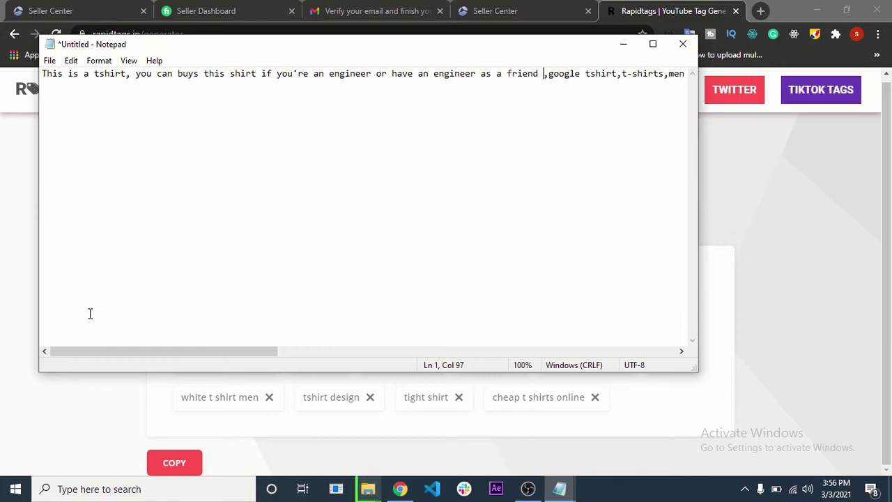
- Copy the 'This amazing style is designed…' paragraph from the description note and return to Seller Center
mouse_move(560, 488)
mouse_move(516, 452)
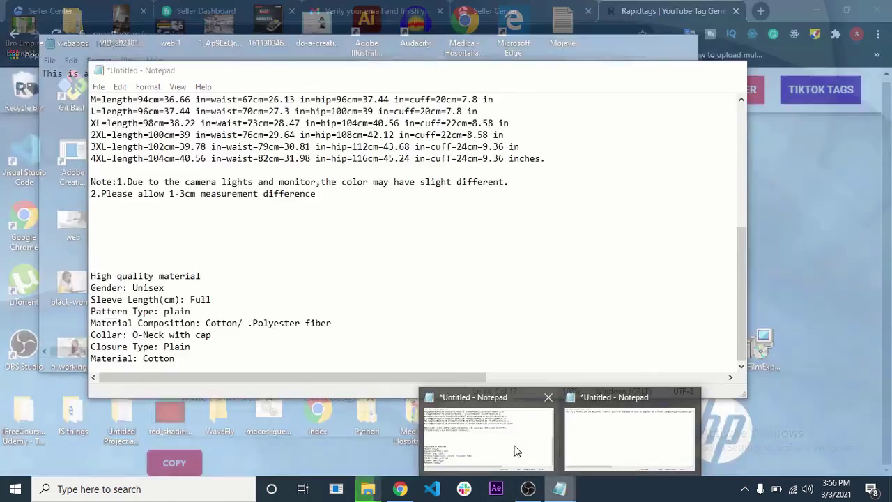
click(510, 422)
click(538, 223)
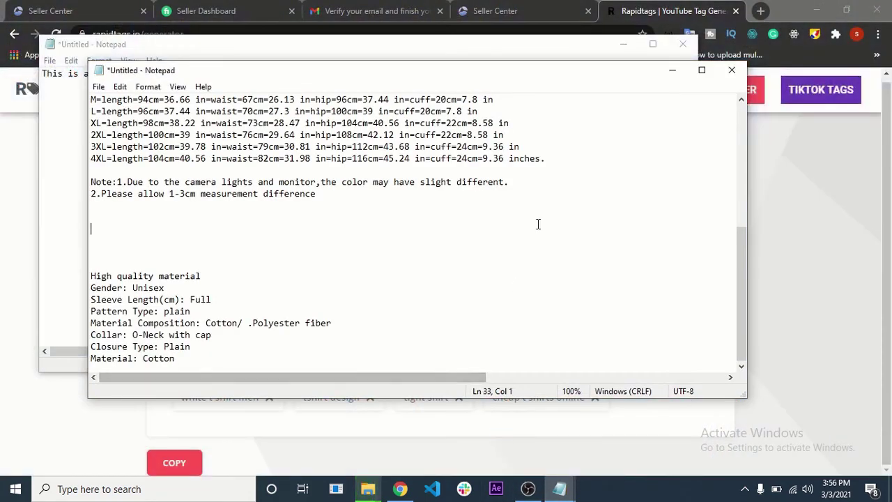
scroll(538, 224, up, 7)
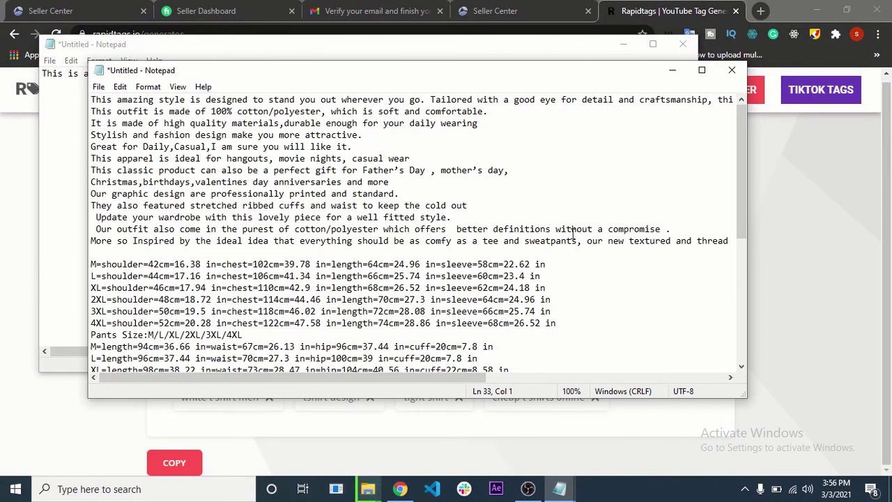
drag(729, 240, 2, 102)
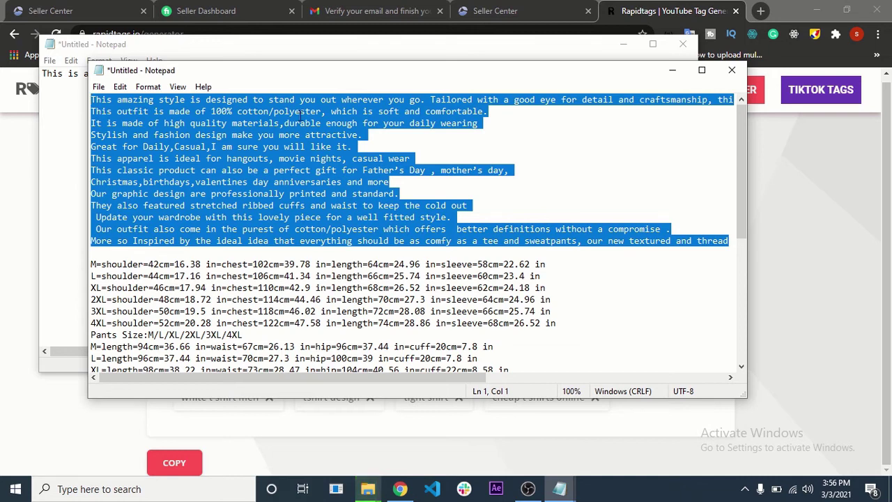
click(474, 8)
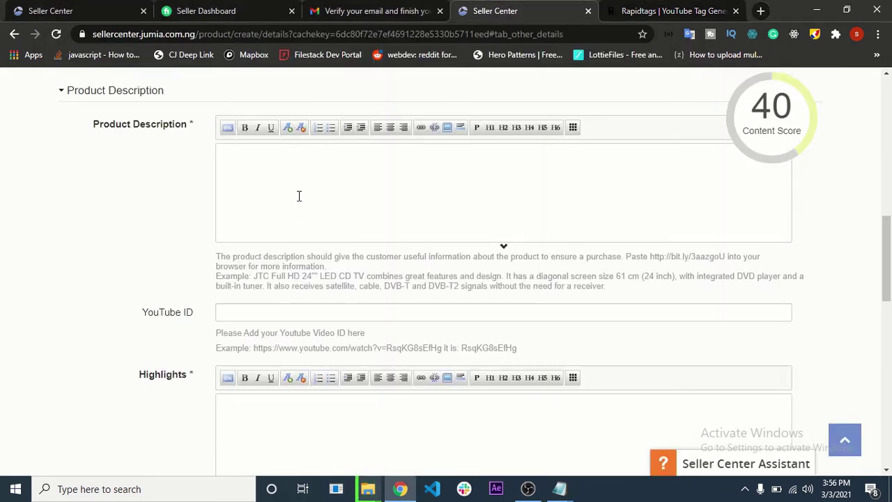
- Paste the T-shirt description starting 'This amazing style is designed…' into Product Description
key(ctrl+v)
scroll(307, 209, up, 5)
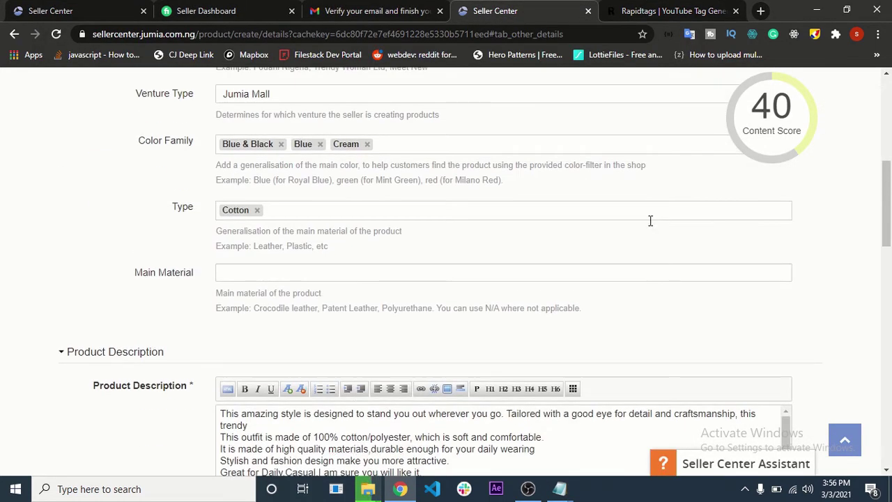
scroll(697, 244, down, 3)
mouse_move(794, 97)
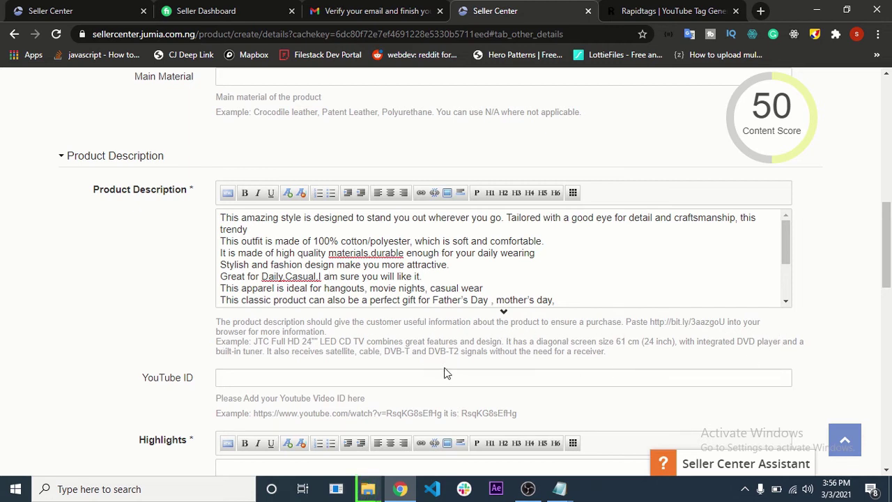
scroll(318, 398, down, 4)
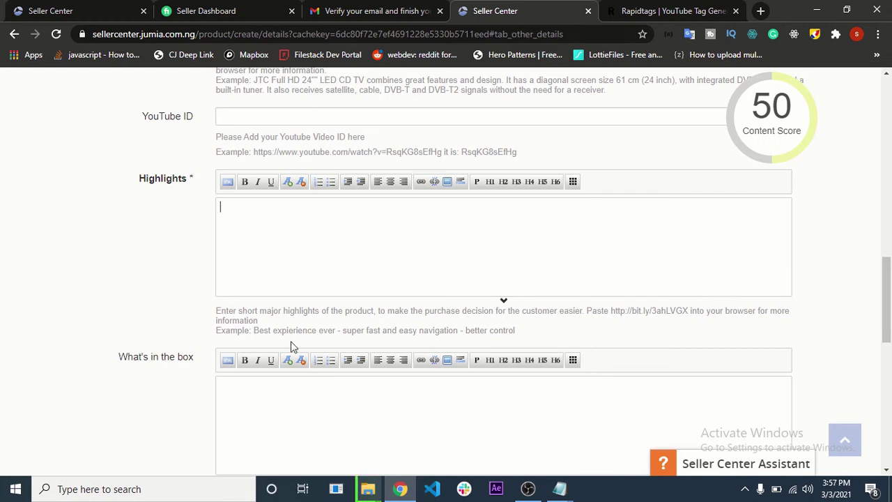
- Copy the eight product attribute lines from the Notepad notes
click(560, 489)
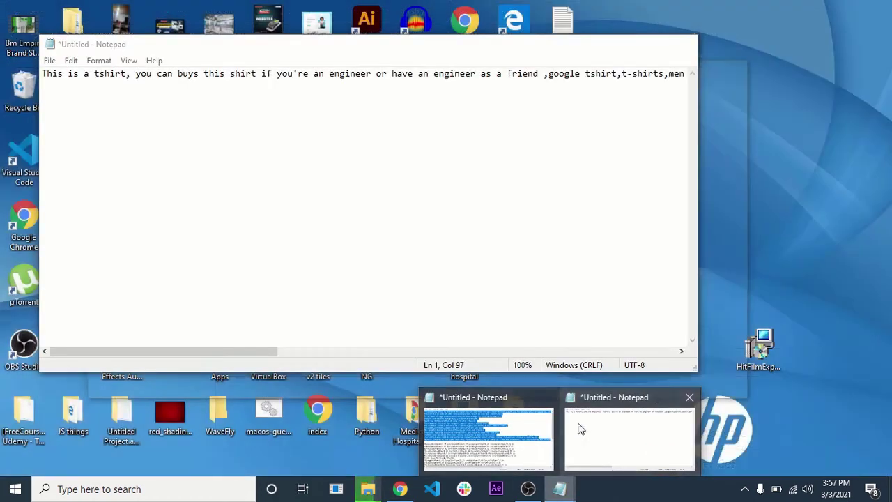
click(488, 436)
scroll(219, 267, down, 6)
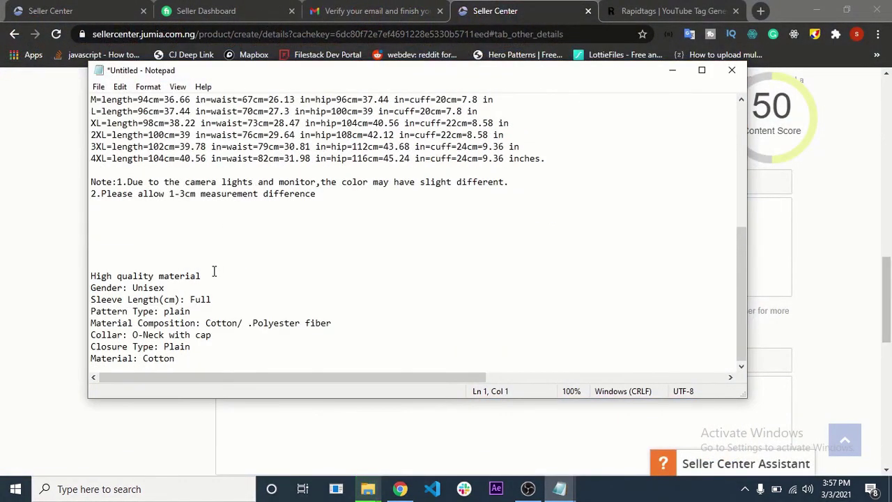
drag(201, 358, 58, 281)
key(ctrl+c)
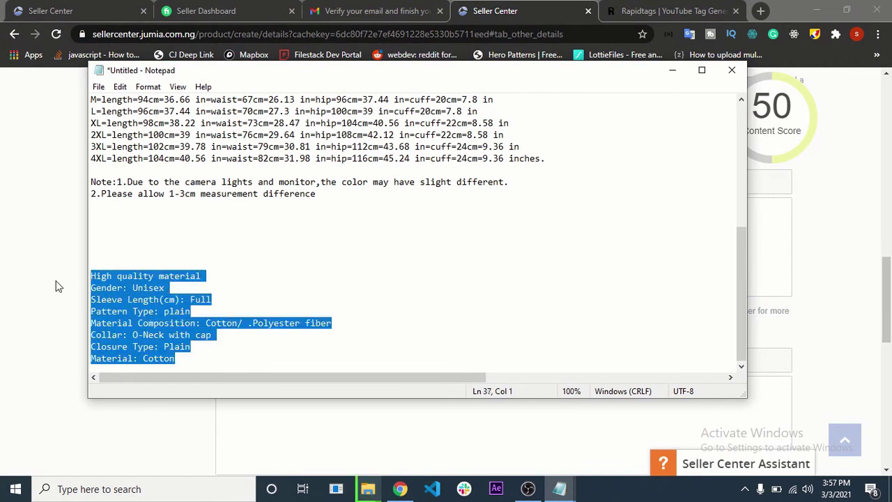
- Paste the attribute lines into Highlights and format them as a bulleted list
click(21, 298)
click(297, 229)
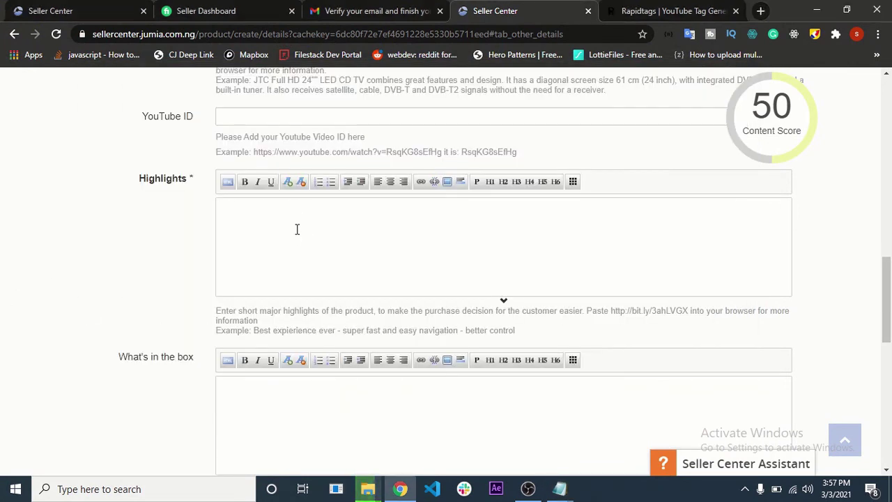
key(ctrl+v)
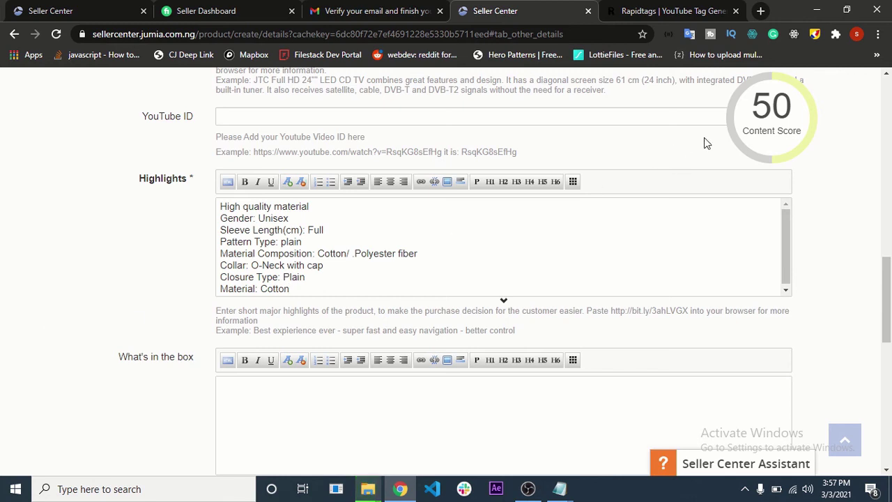
key(ctrl+a)
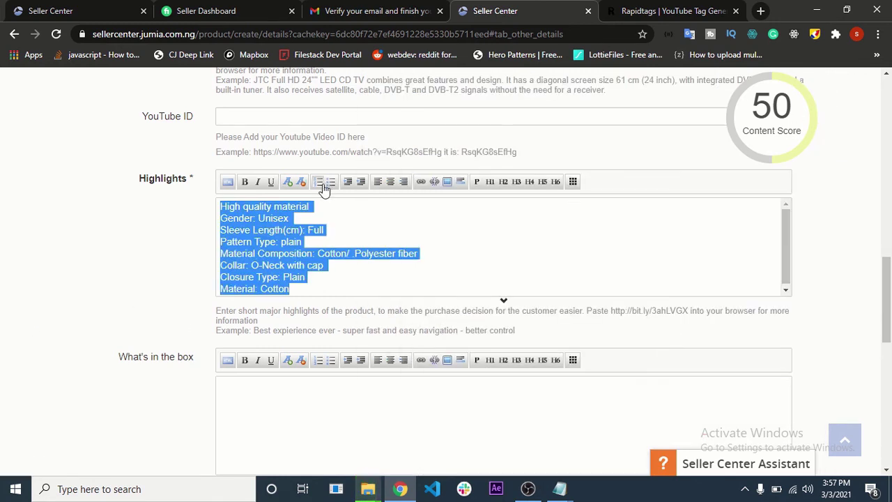
click(330, 183)
click(123, 274)
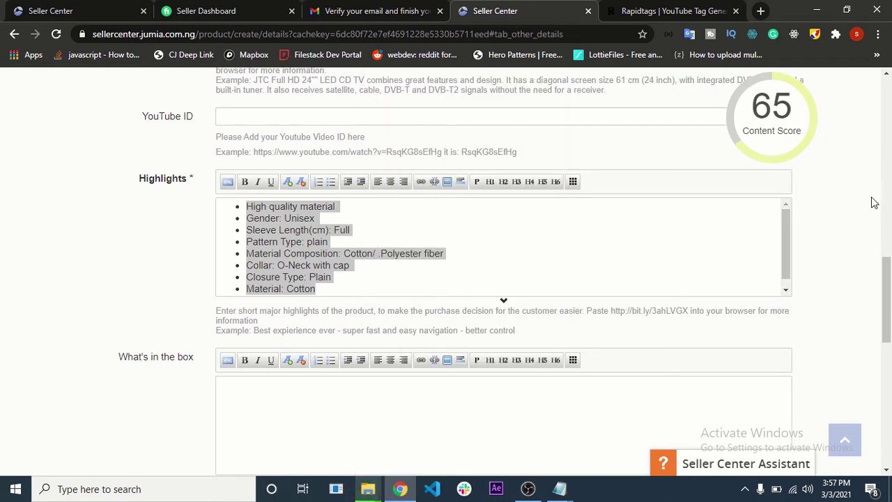
scroll(713, 352, down, 1)
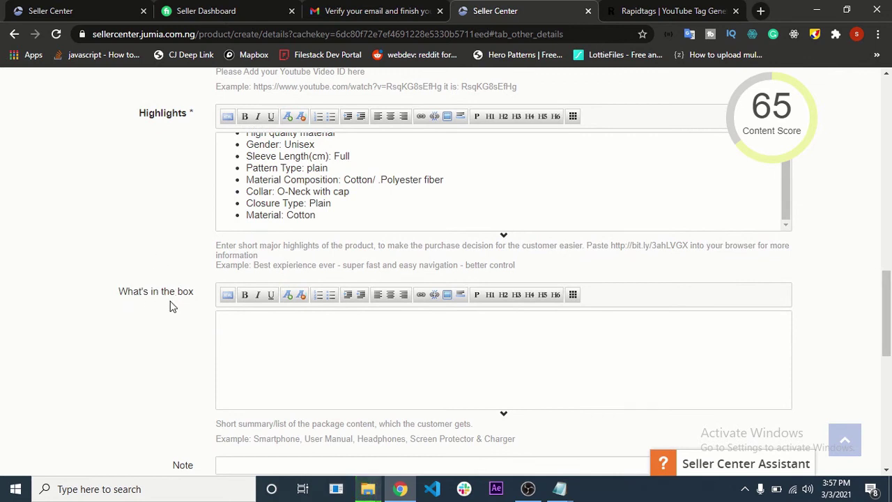
- Enter 'TShirt' in the What's in the box field, fixing the typo
scroll(173, 307, down, 1)
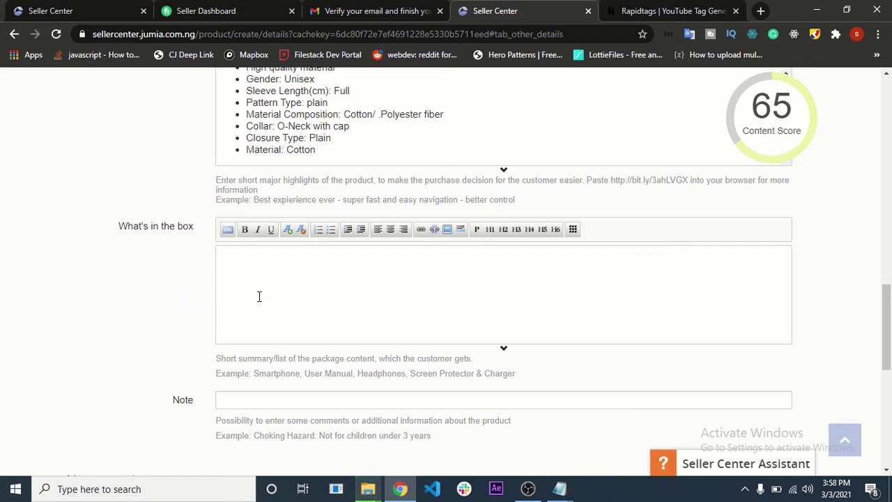
text(TShitr)
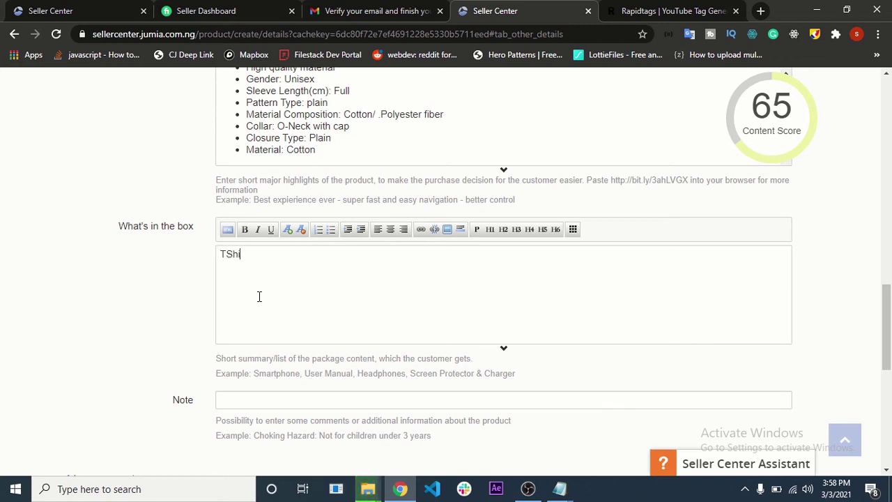
key(BackSpace)
text(rt)
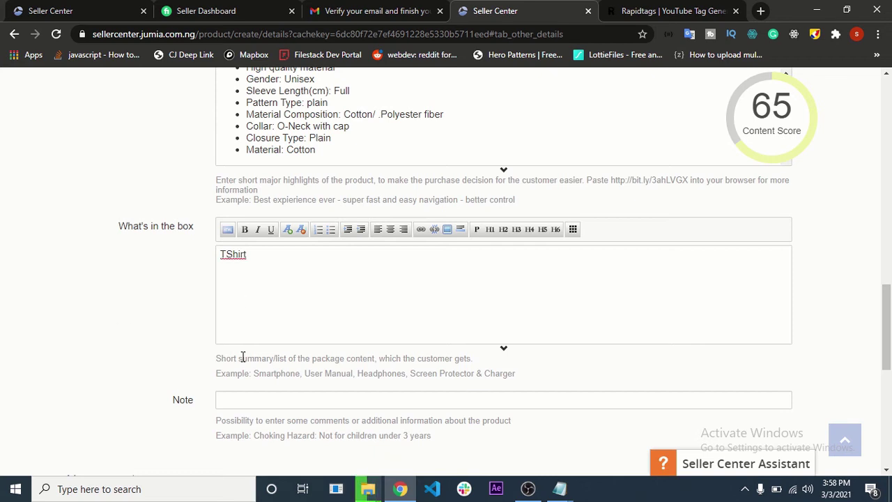
scroll(243, 357, down, 2)
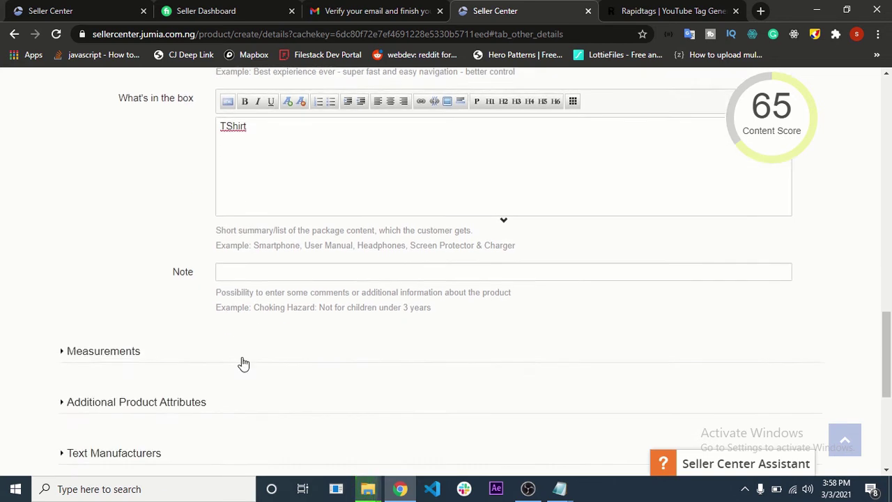
click(230, 268)
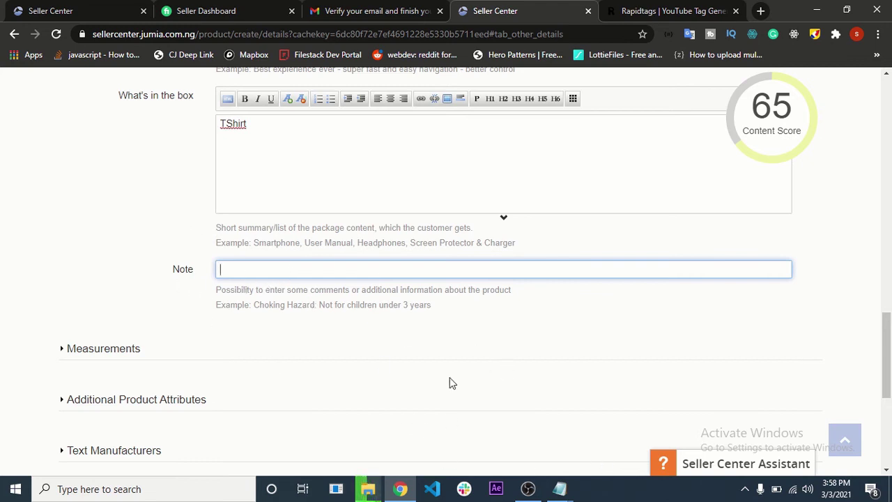
- Copy the two note points on colour and 1-3cm measurement differences from Notepad
mouse_move(560, 488)
click(511, 439)
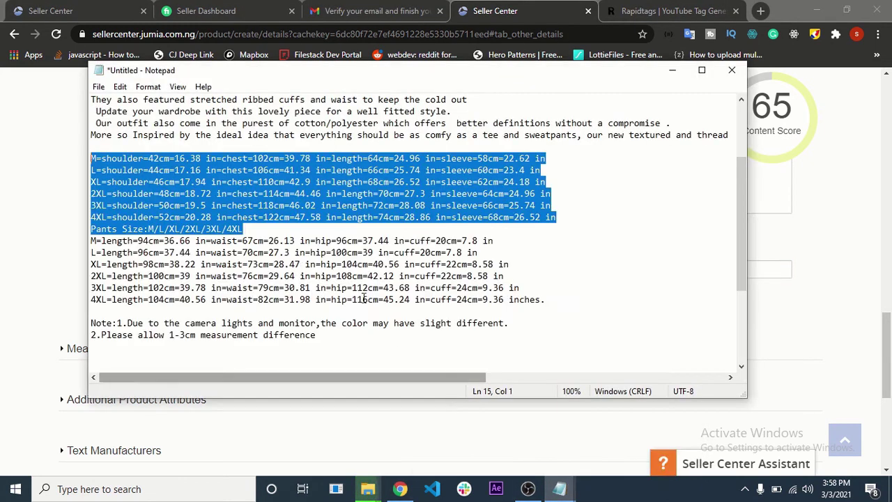
scroll(364, 298, down, 1)
drag(353, 304, 100, 277)
key(ctrl+c)
drag(316, 300, 119, 289)
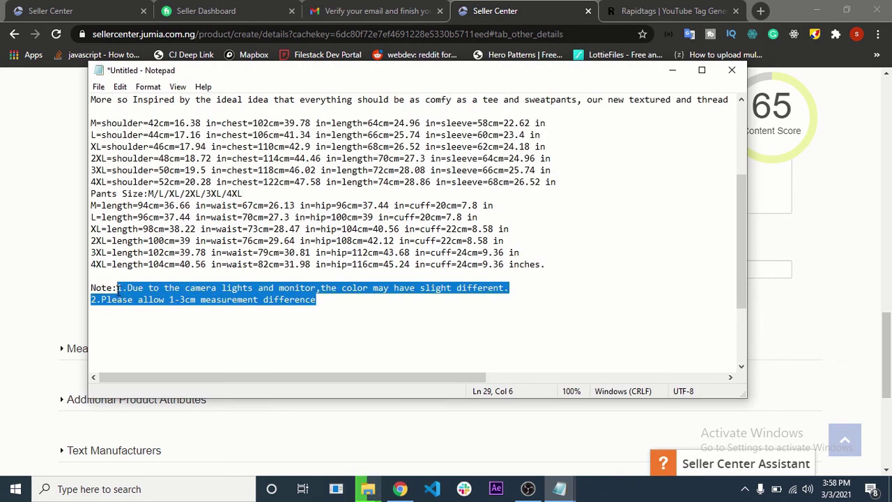
- Paste the two-point disclaimer into the Note field
click(4, 309)
click(323, 277)
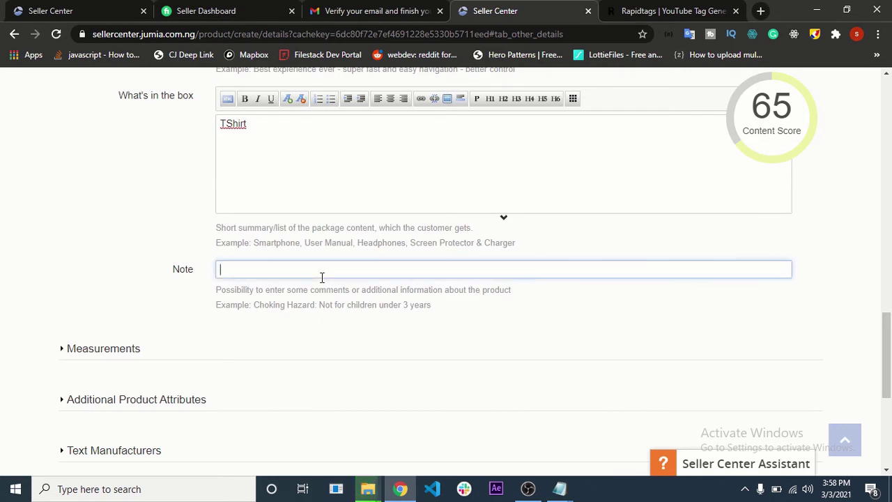
key(ctrl+v)
click(154, 301)
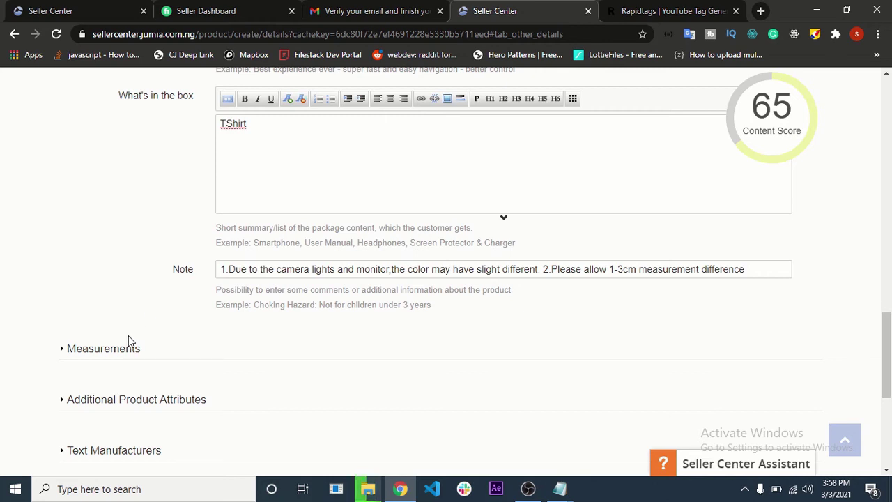
- Review the pasted Note text in the product form
scroll(122, 349, up, 4)
scroll(403, 292, up, 2)
scroll(361, 155, down, 3)
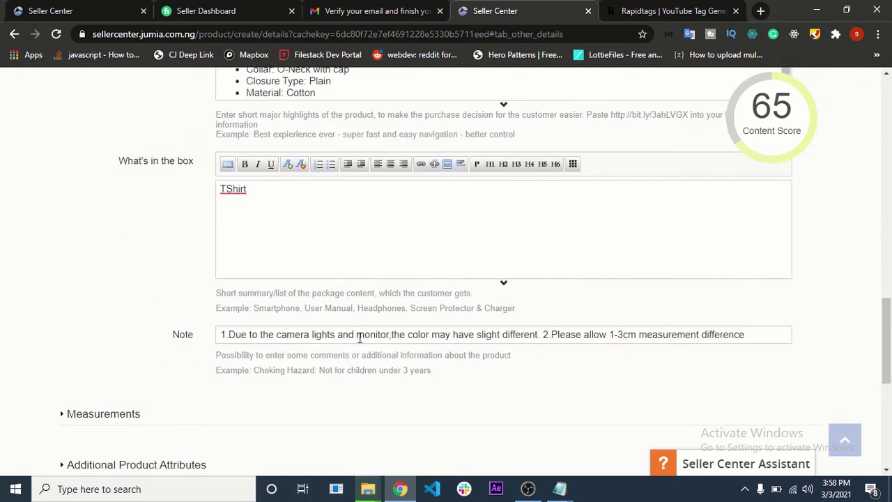
drag(721, 334, 65, 299)
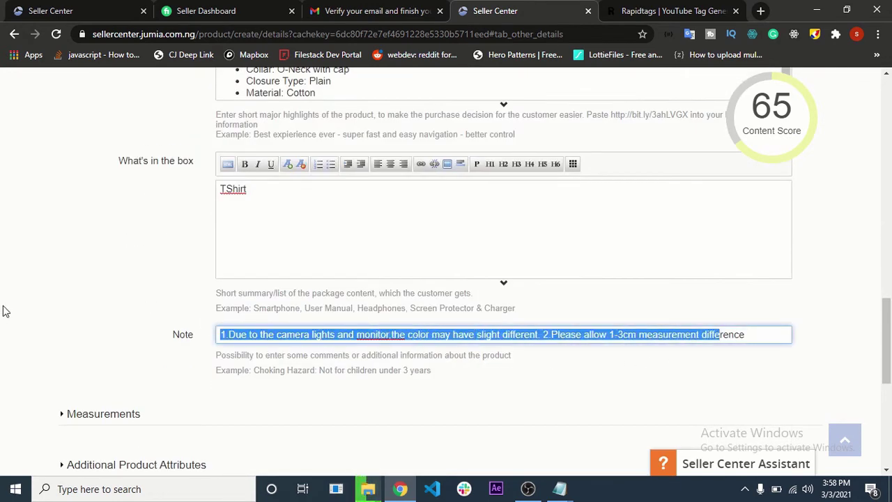
click(68, 353)
scroll(68, 353, up, 2)
scroll(70, 353, down, 7)
scroll(68, 353, up, 2)
- Set Dimensions to 12 x 3 and Weight to 0.3kg under Measurements
click(87, 220)
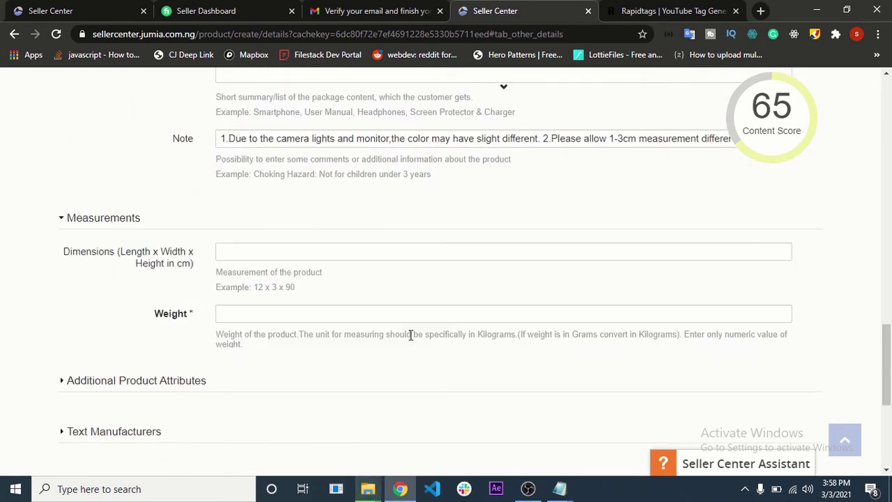
click(281, 253)
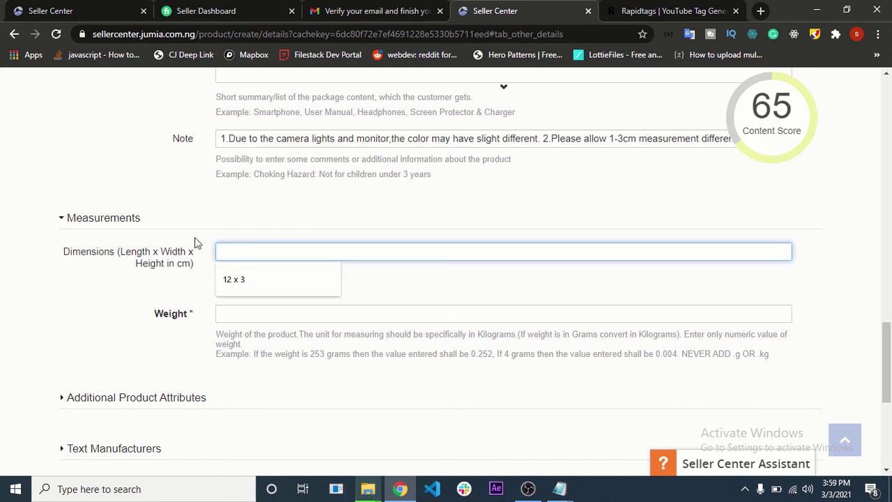
click(227, 281)
click(362, 300)
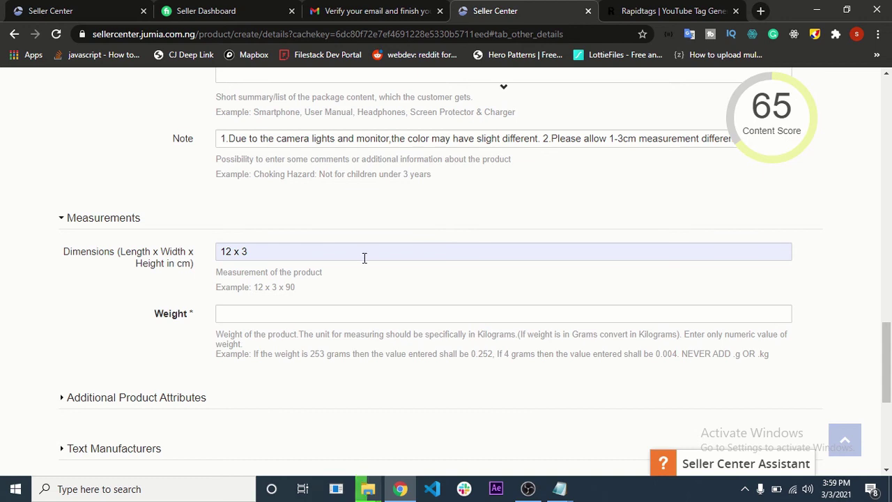
scroll(364, 258, down, 1)
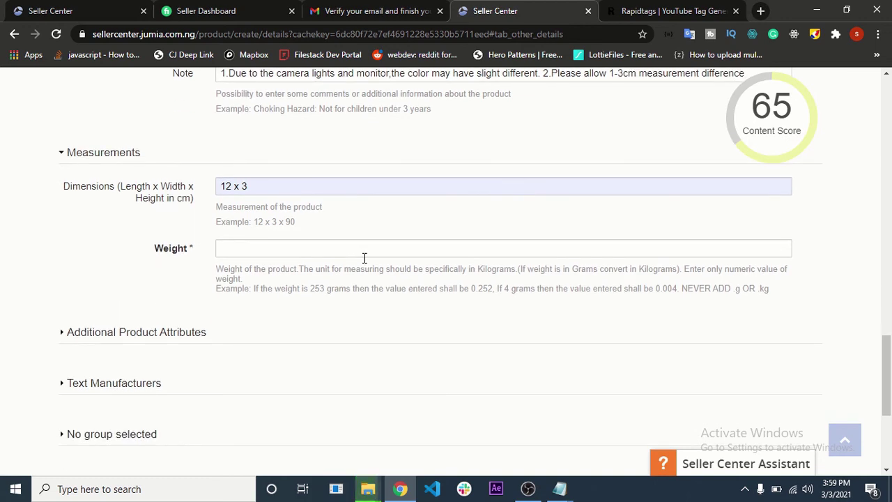
click(343, 248)
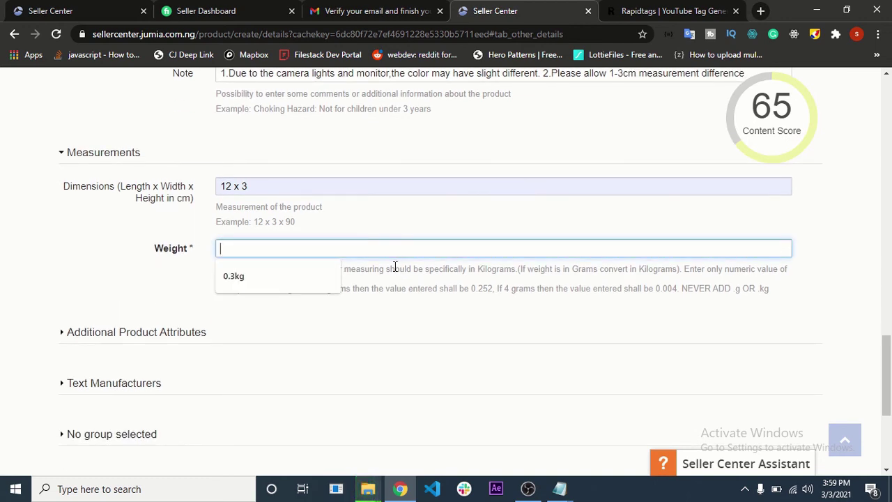
click(312, 276)
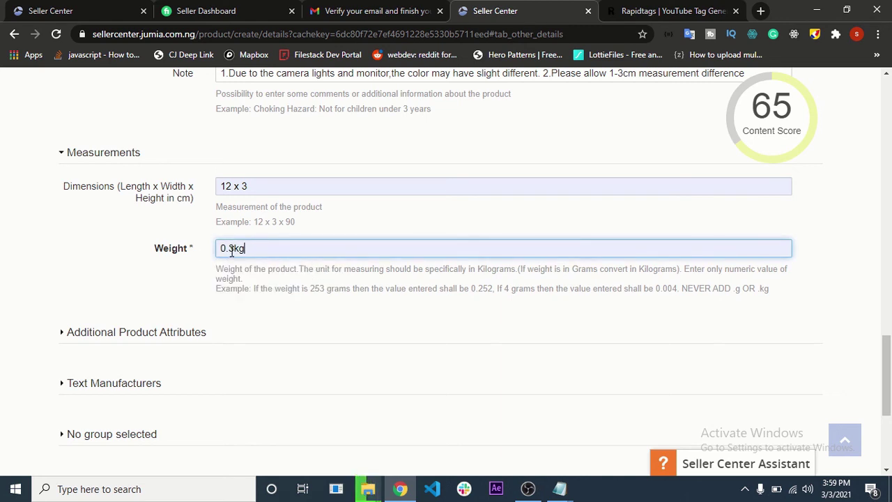
click(187, 274)
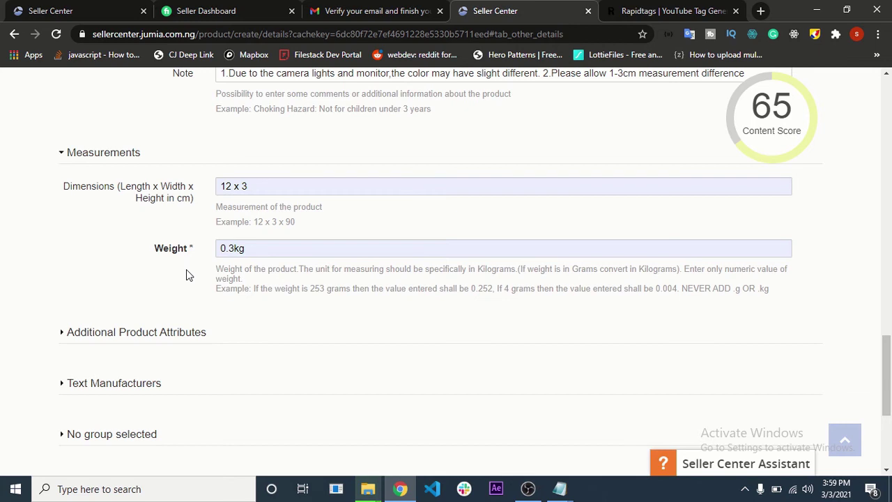
scroll(170, 328, down, 1)
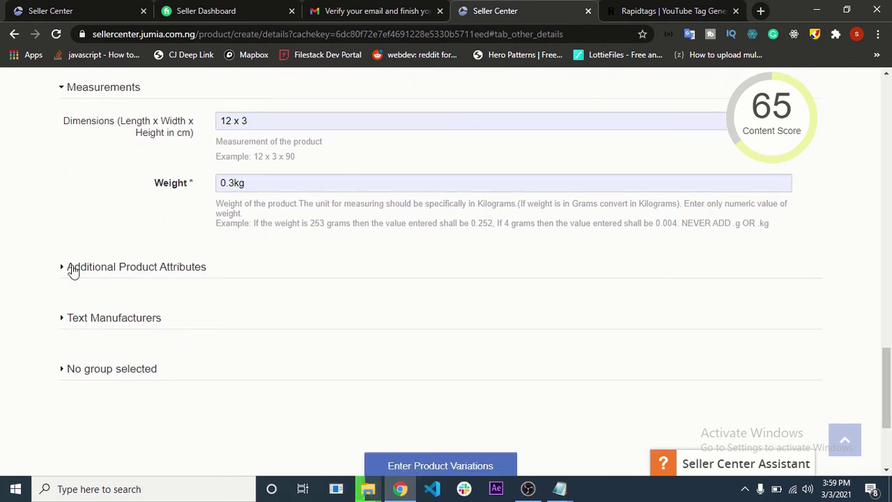
click(109, 266)
- Enter '2years warranty' in the Product Warranty field
scroll(112, 286, down, 2)
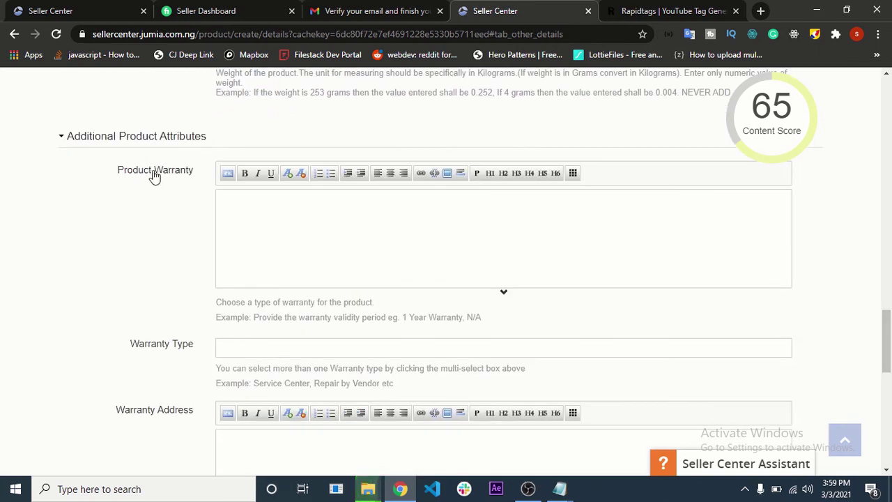
scroll(305, 247, down, 1)
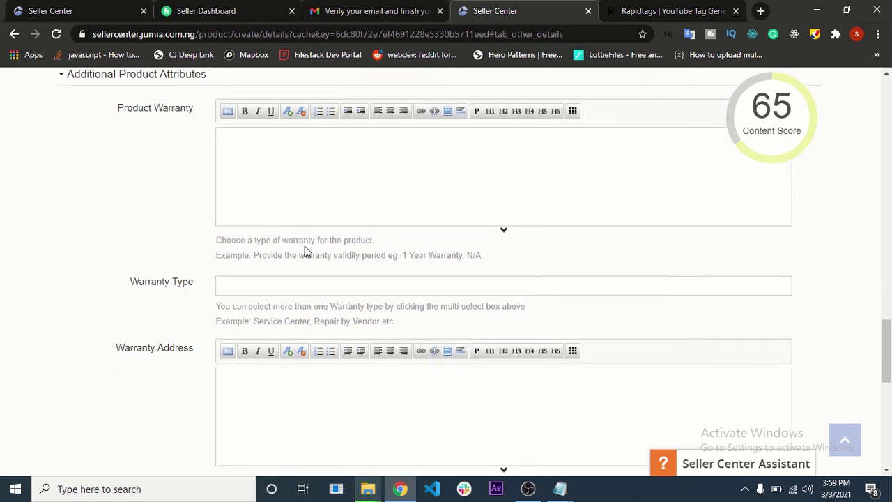
click(266, 166)
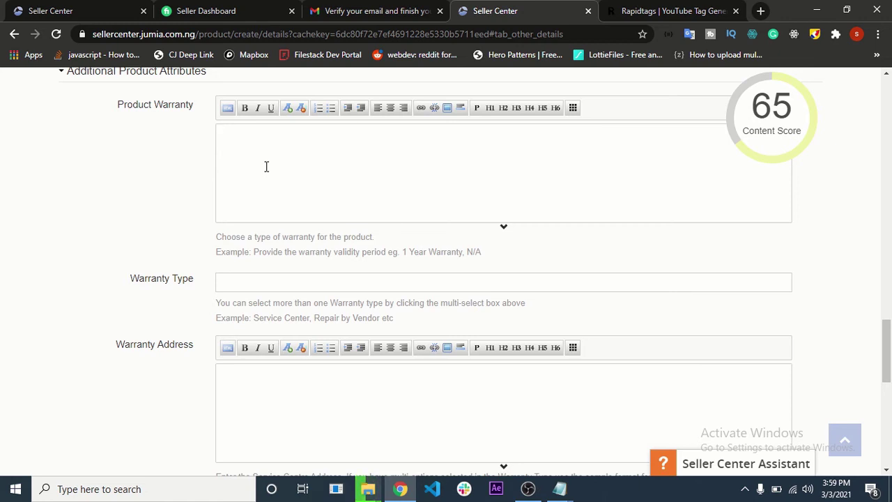
click(266, 166)
scroll(301, 175, up, 1)
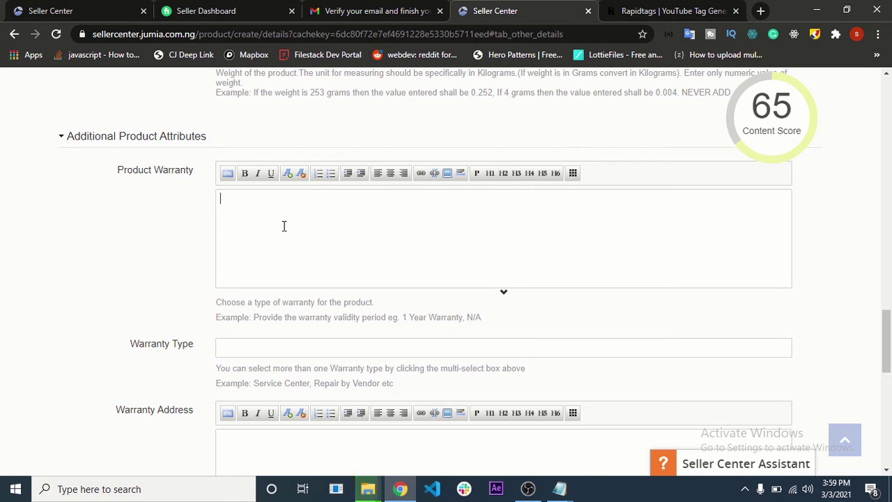
text(2years warranty)
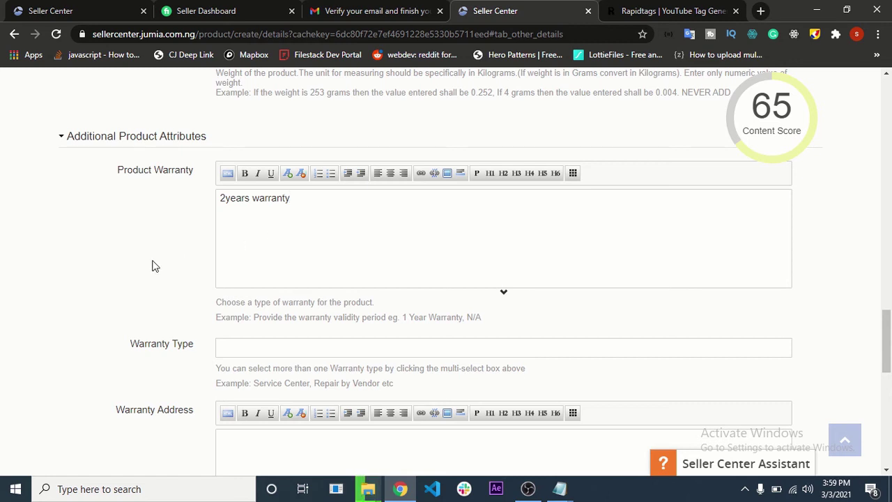
- Set Warranty Type to Replacement by Vendor
scroll(209, 262, down, 2)
click(304, 218)
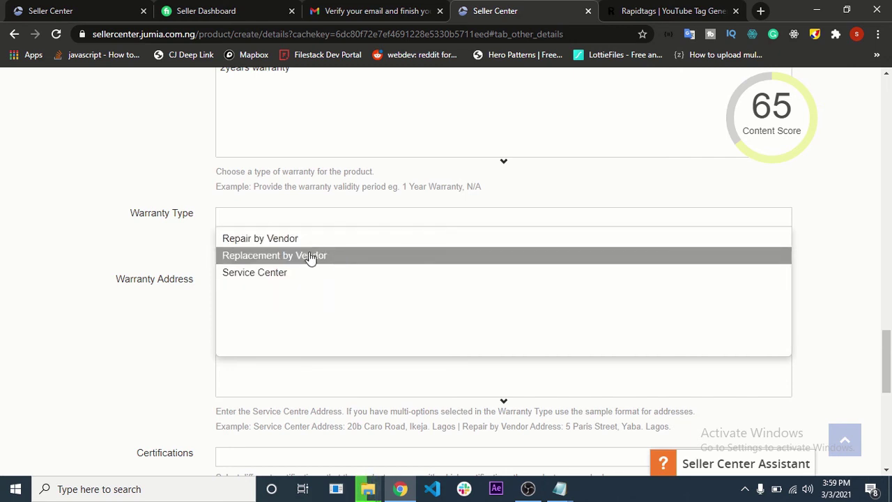
click(318, 258)
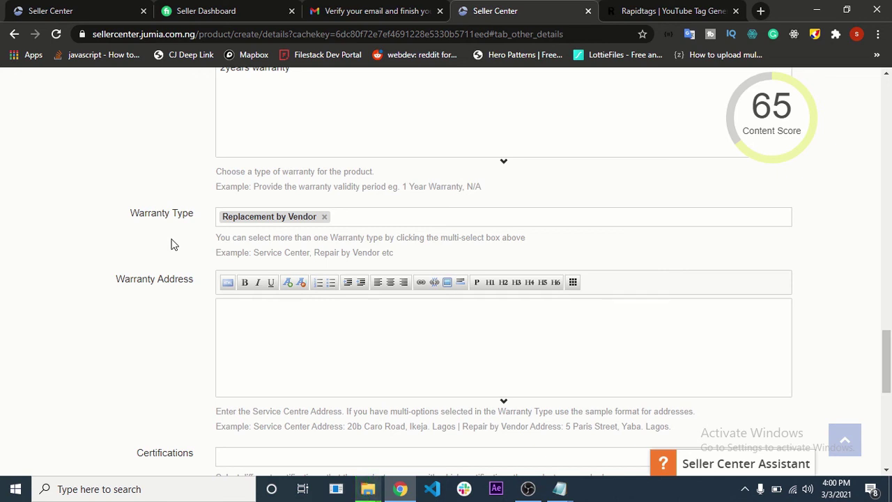
scroll(209, 240, down, 2)
- Enter 'Lagos road, ikorodu, lagos' in the Warranty Address field
click(258, 204)
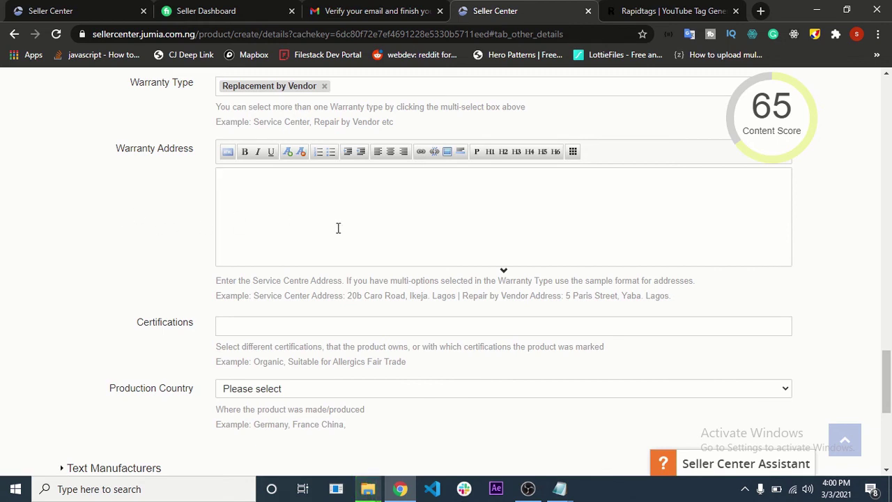
text(Lagos road)
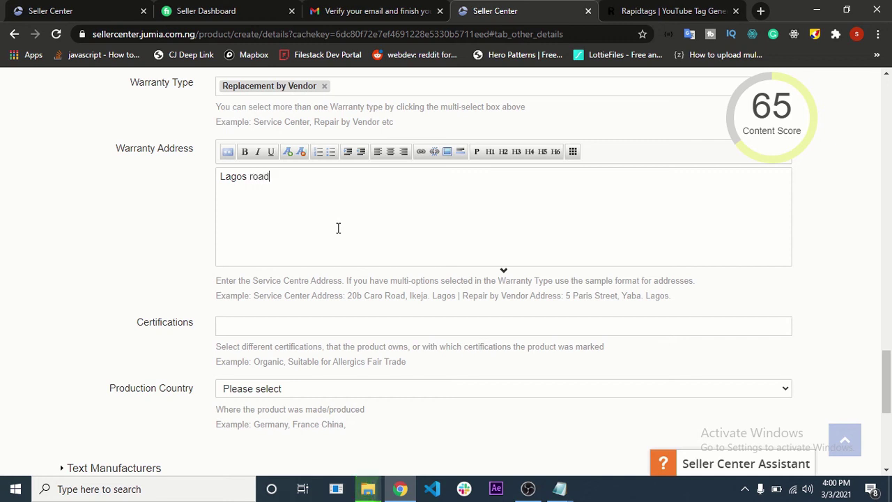
text(, ikor)
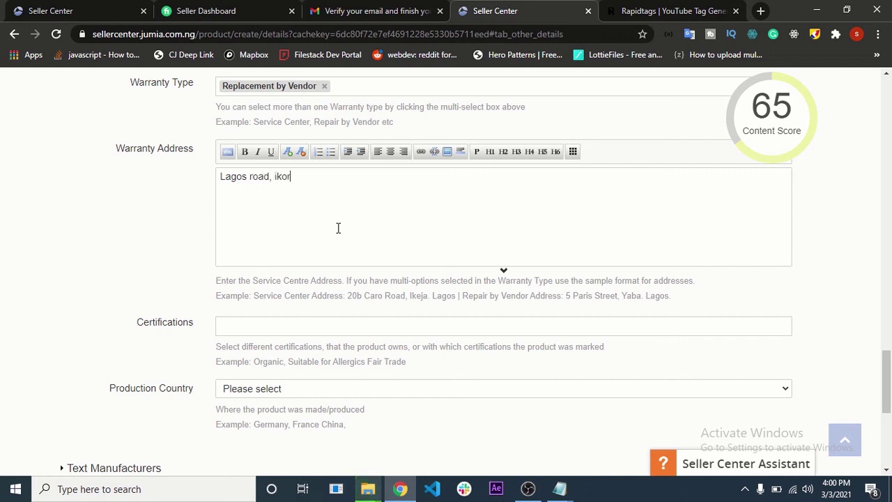
text(ody, lagos)
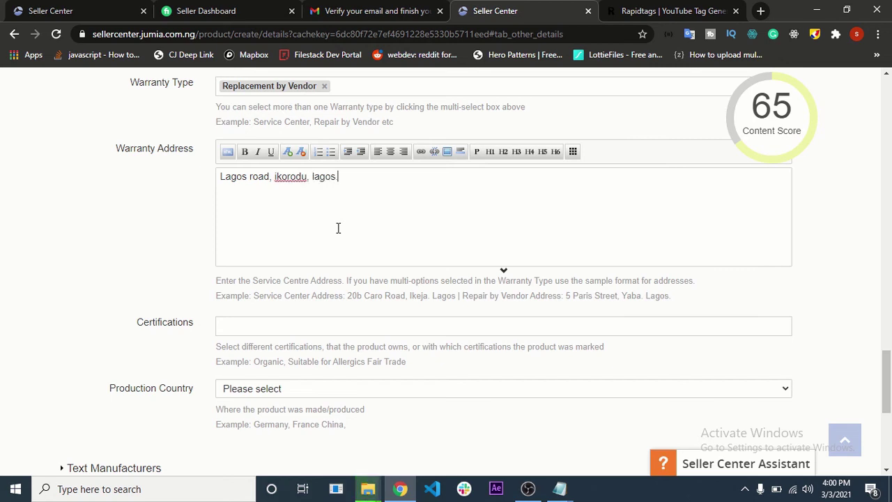
scroll(132, 252, down, 2)
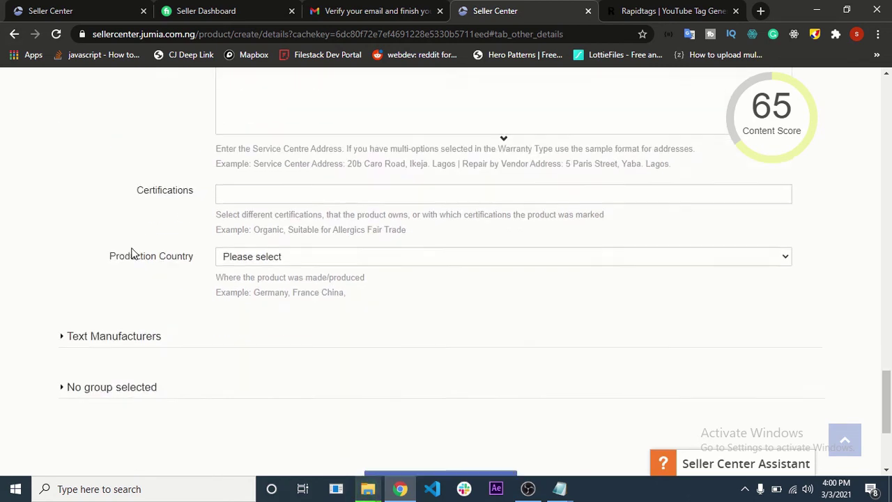
scroll(132, 253, down, 1)
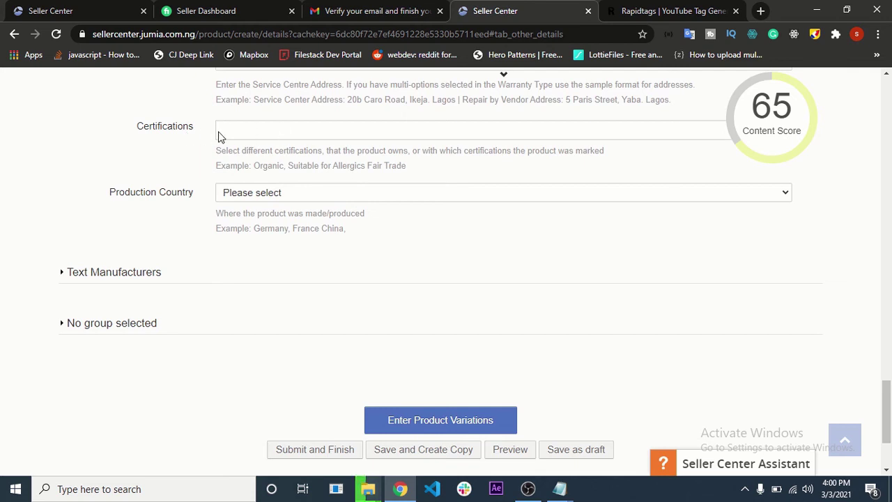
- Choose Nigeria as the Production Country
click(299, 199)
scroll(269, 365, down, 15)
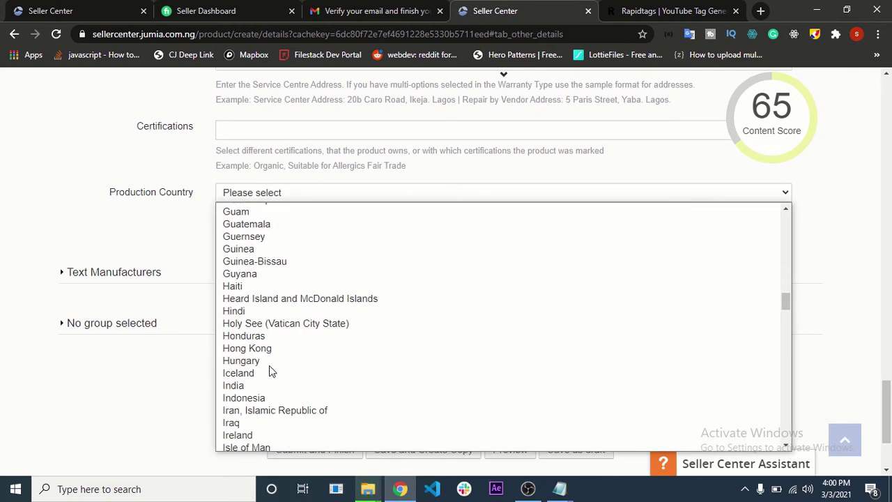
key(n)
scroll(269, 366, down, 2)
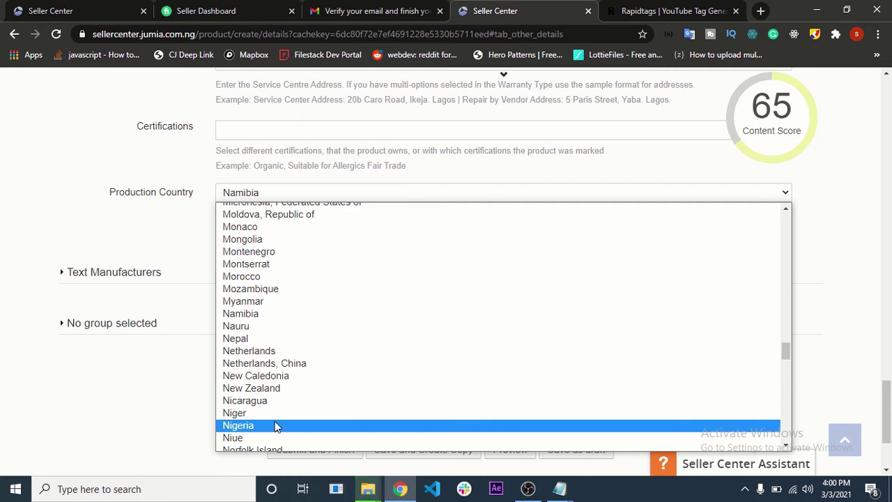
click(276, 426)
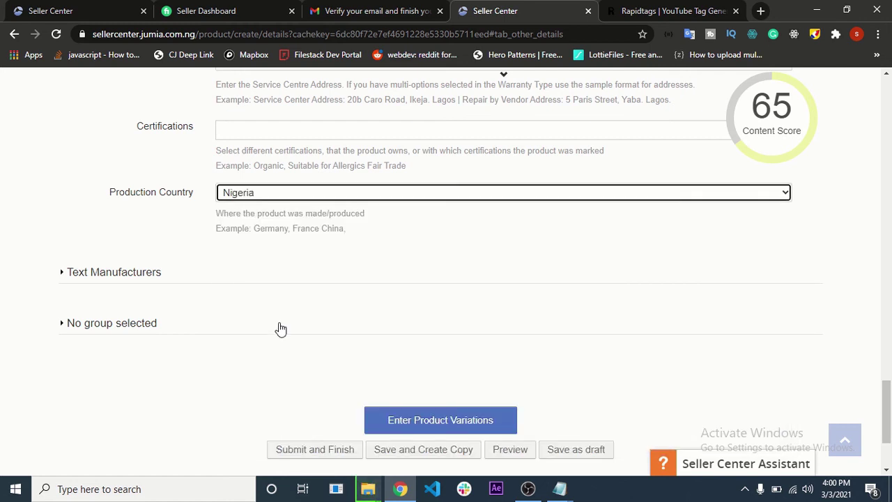
- Expand the Text Manufacturers section
click(165, 274)
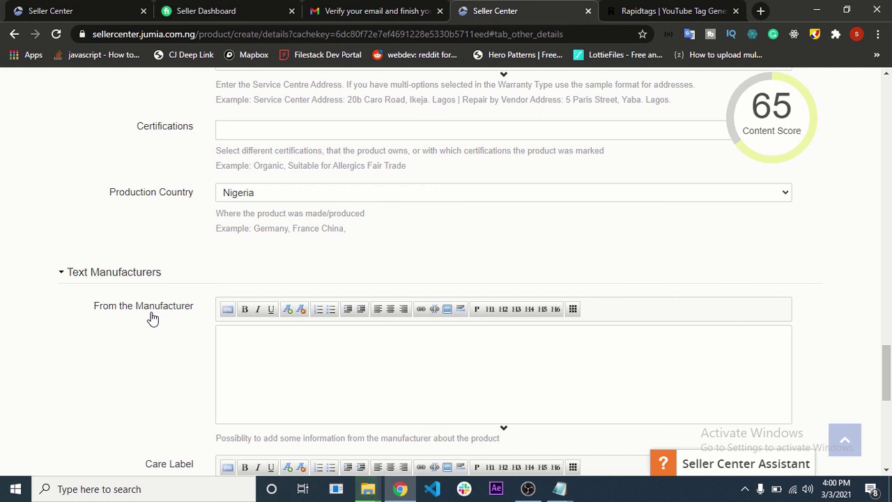
scroll(153, 318, down, 2)
drag(89, 180, 189, 178)
- Place the cursor in the Care Label field and consult the Notepad notes
click(169, 272)
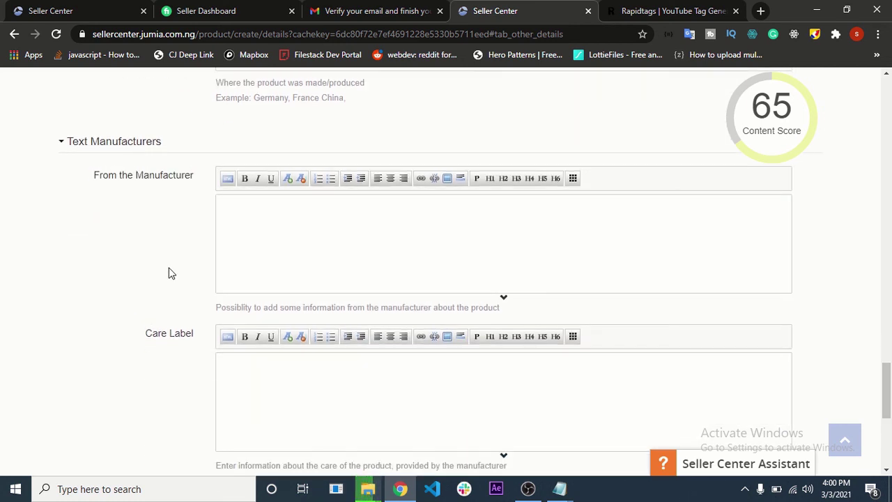
scroll(165, 355, down, 2)
click(264, 263)
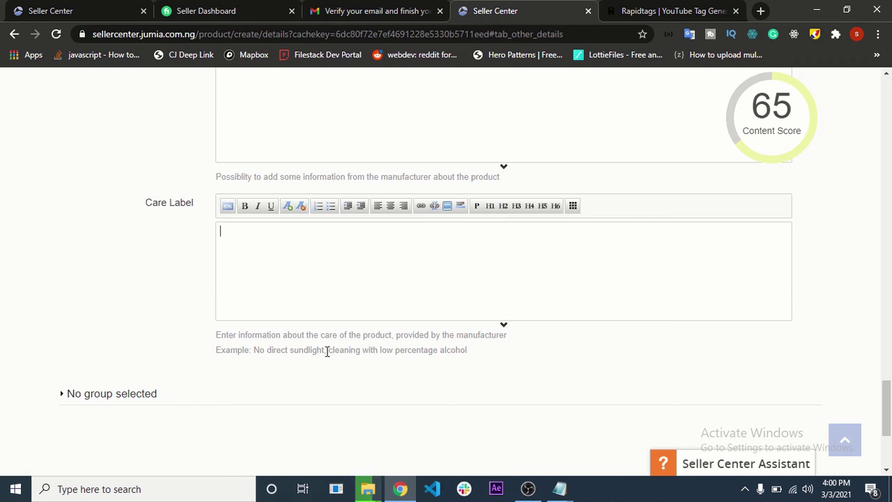
mouse_move(560, 489)
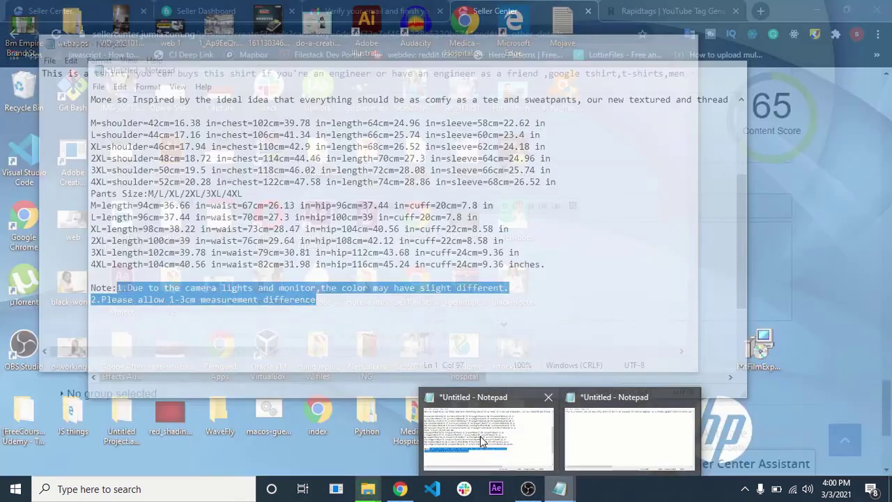
click(480, 438)
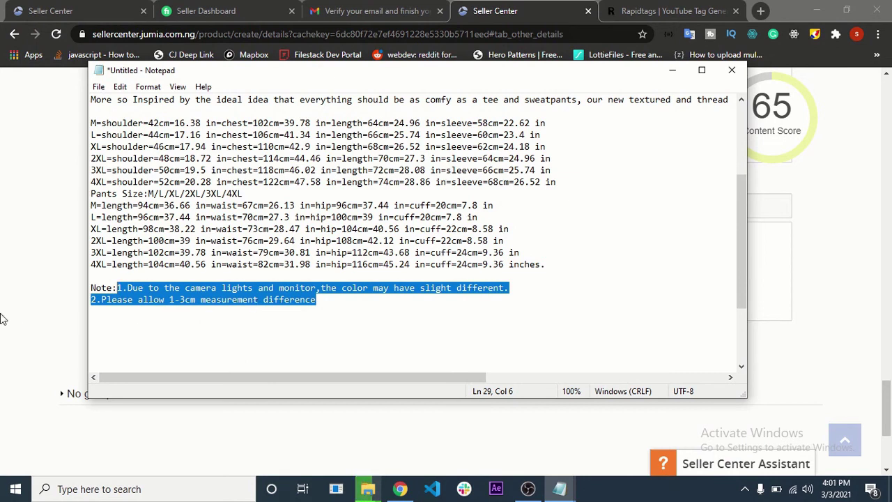
key(alt+Tab)
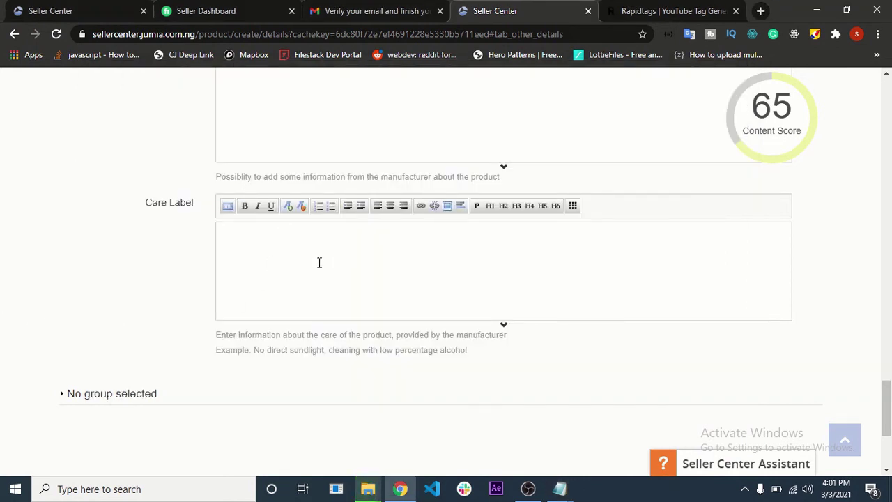
- Type the care label 'Please don't wash this product with detergent or dirty water'
text(Please don't wash this prod)
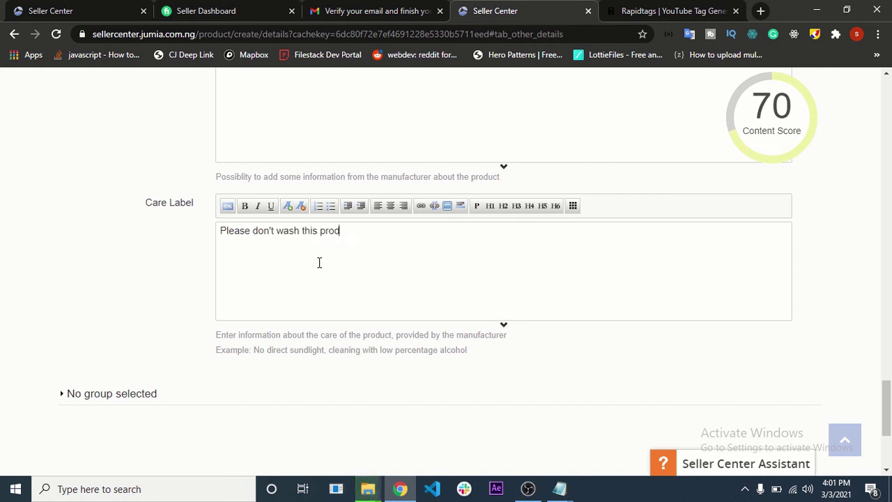
text(uct with deter)
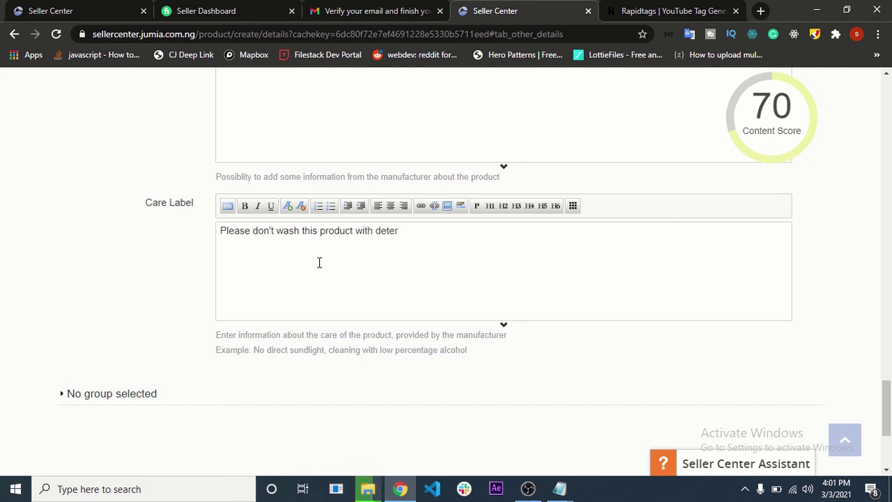
text(gent o)
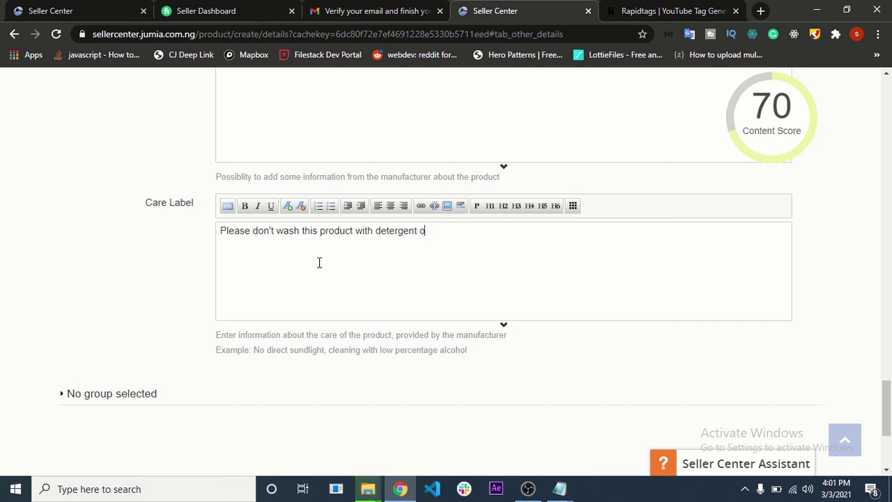
text(r dirty)
text( watre)
text(er)
scroll(104, 306, down, 2)
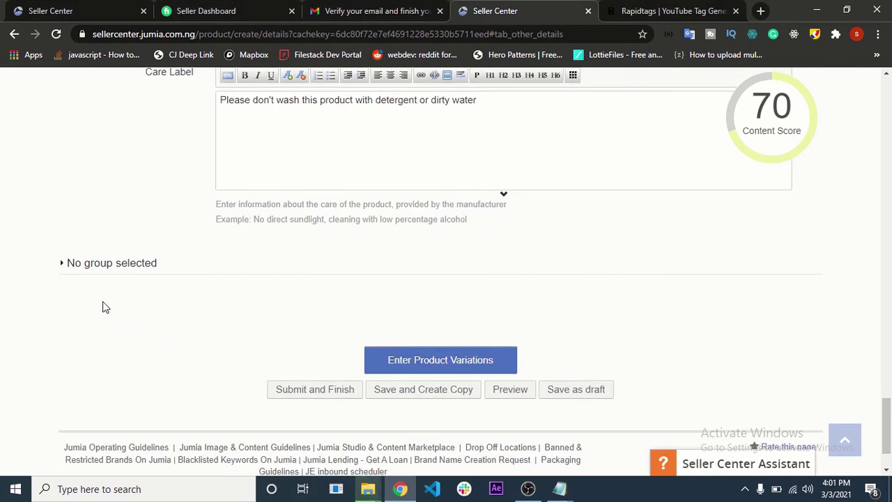
- Expand the ungrouped attributes, set Age Group to Yes and gender to Unisex
click(125, 275)
click(254, 302)
click(171, 329)
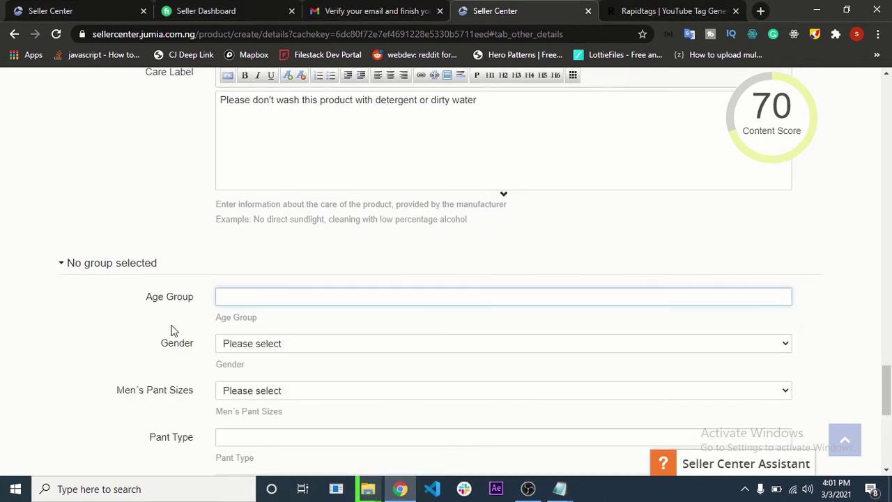
click(276, 299)
click(253, 359)
click(282, 352)
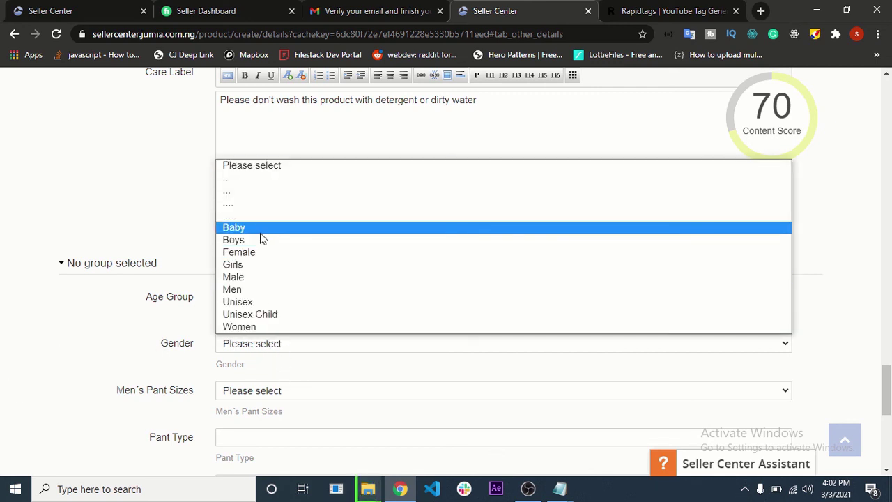
click(270, 301)
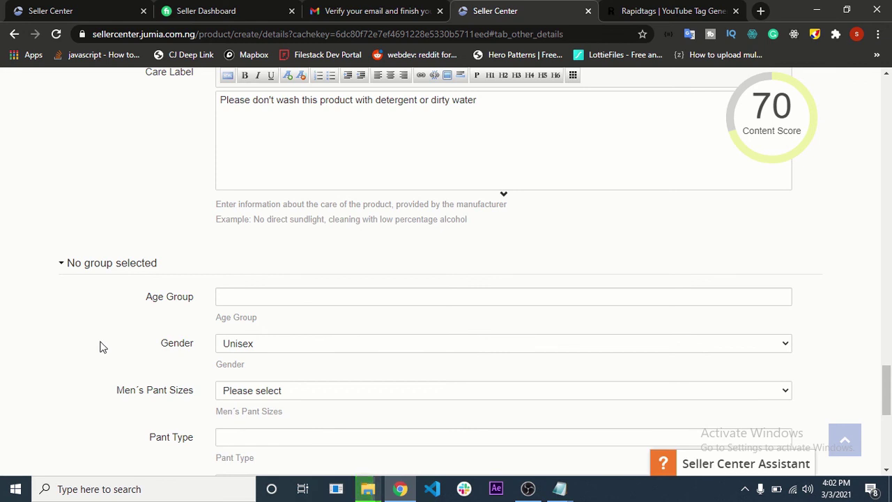
- Set Season to All Seasons
scroll(115, 344, down, 1)
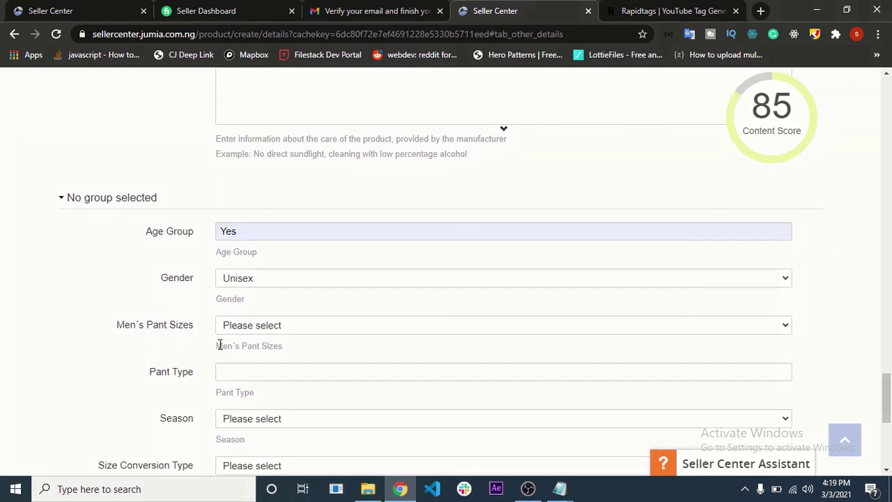
scroll(247, 366, down, 3)
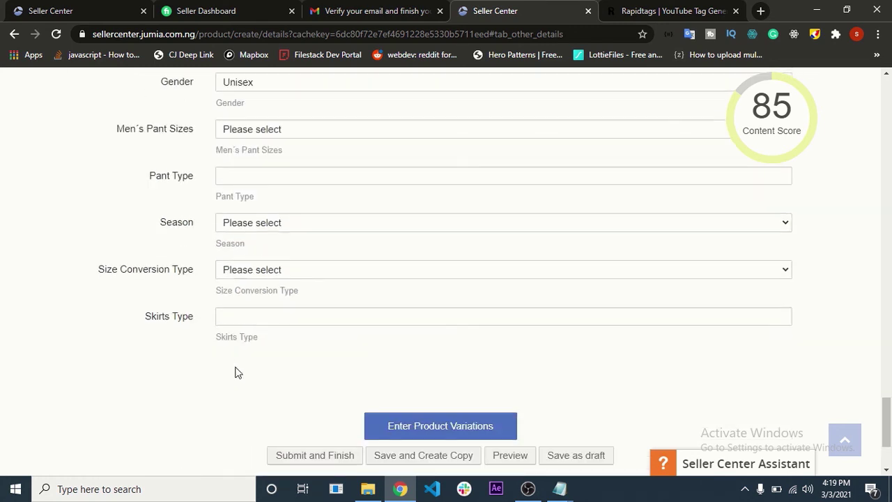
click(252, 230)
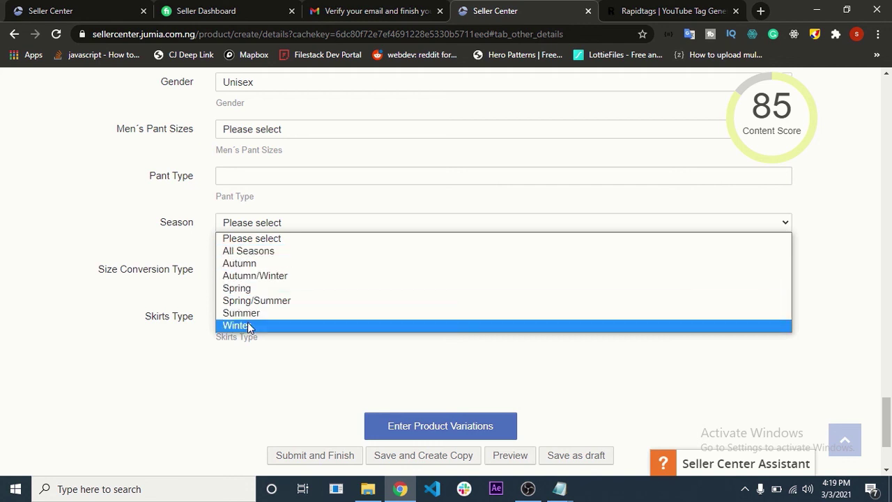
click(260, 252)
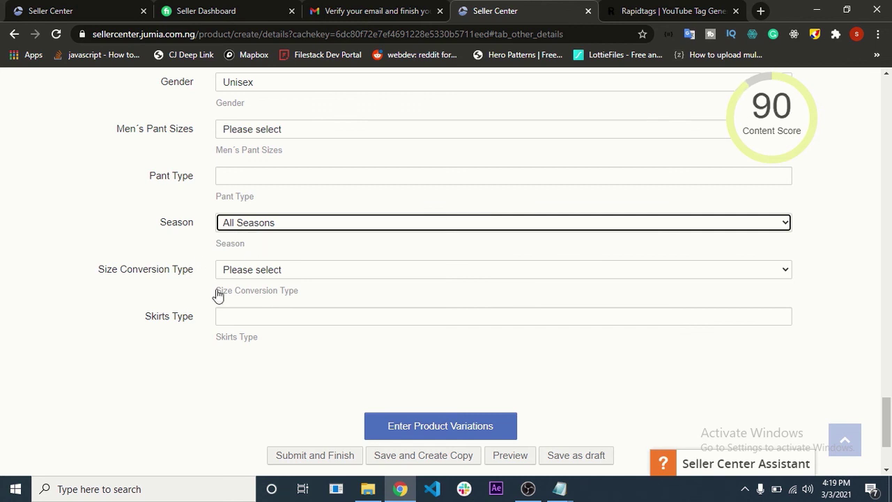
click(190, 301)
mouse_move(760, 91)
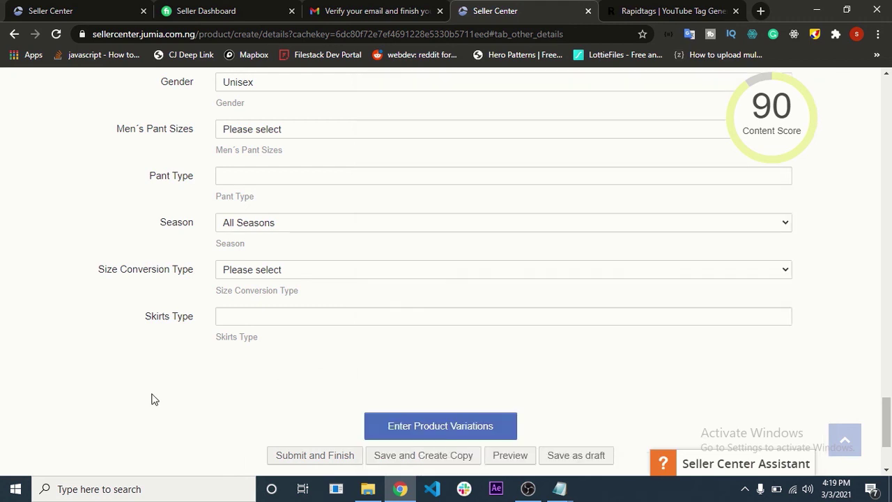
- Leave Skirts Type blank and continue to the Product Pricing tab
click(267, 317)
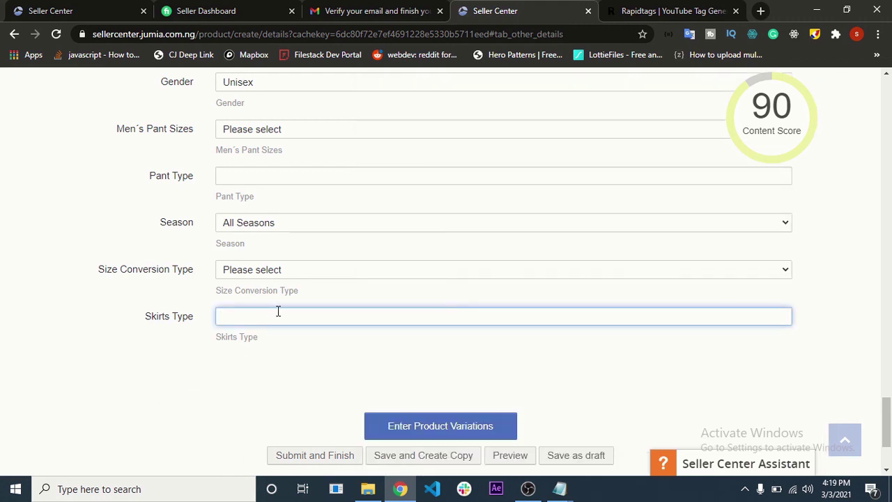
scroll(293, 323, up, 15)
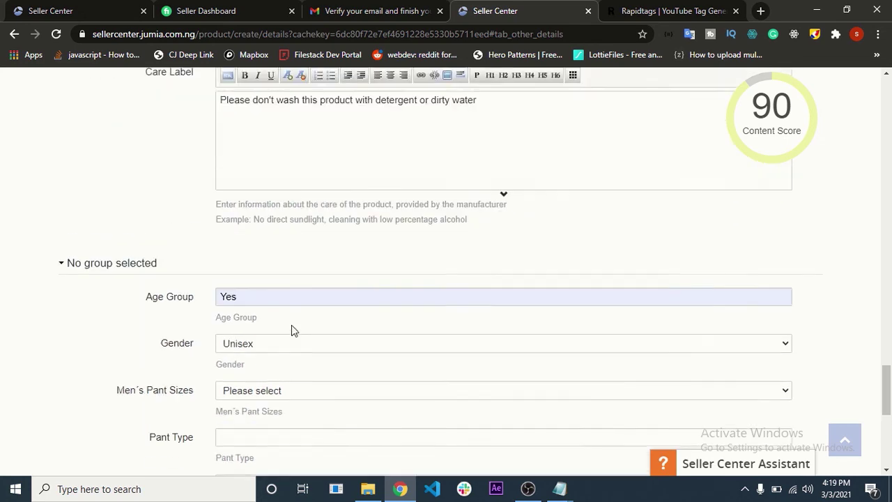
scroll(292, 325, up, 10)
scroll(291, 325, down, 15)
scroll(292, 325, down, 15)
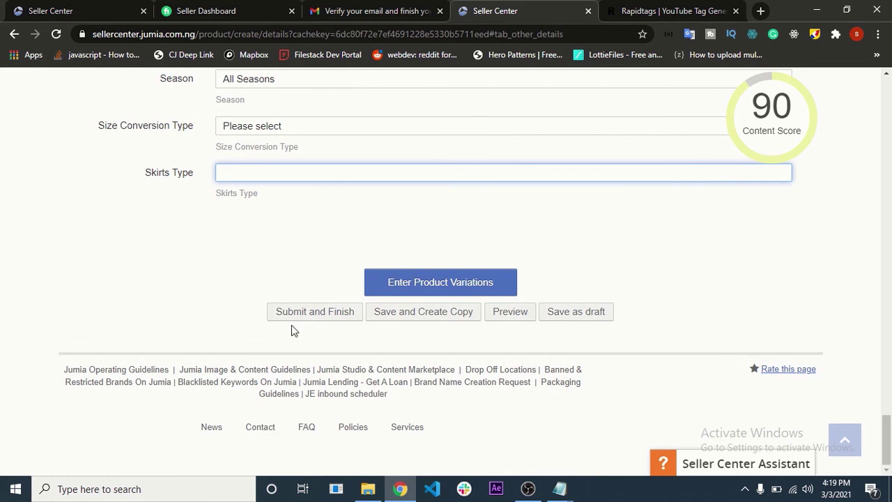
click(485, 283)
- Choose L/XL as the size for the product variation
scroll(486, 283, down, 3)
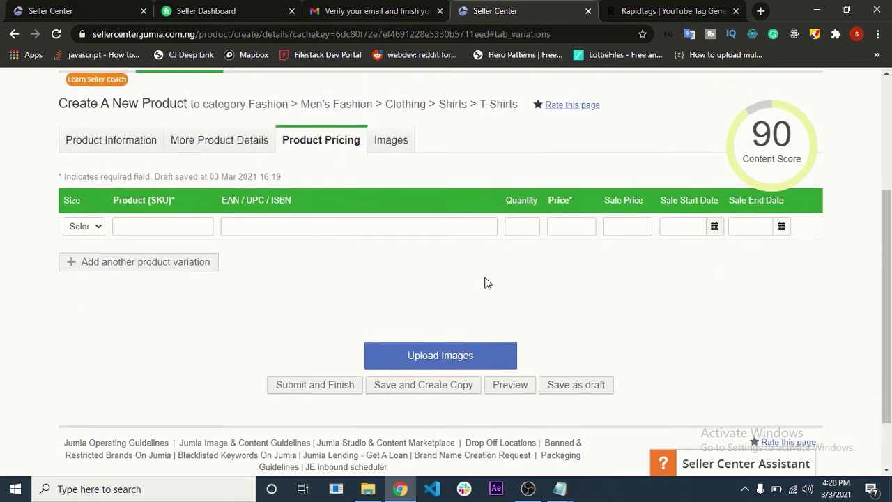
click(94, 233)
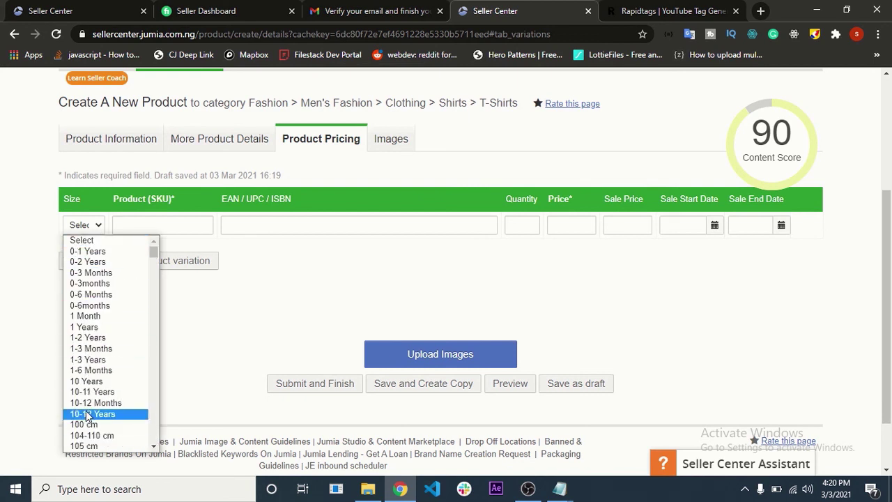
scroll(88, 412, down, 10)
scroll(88, 407, down, 15)
scroll(88, 406, down, 5)
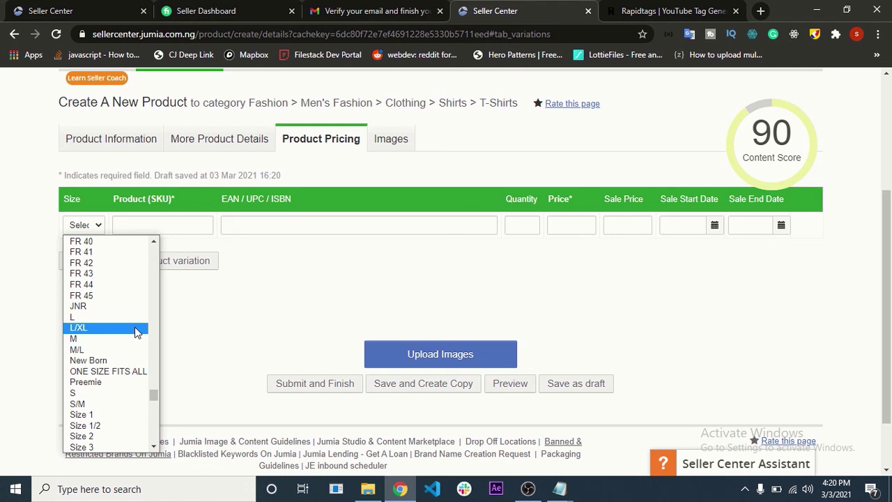
click(137, 332)
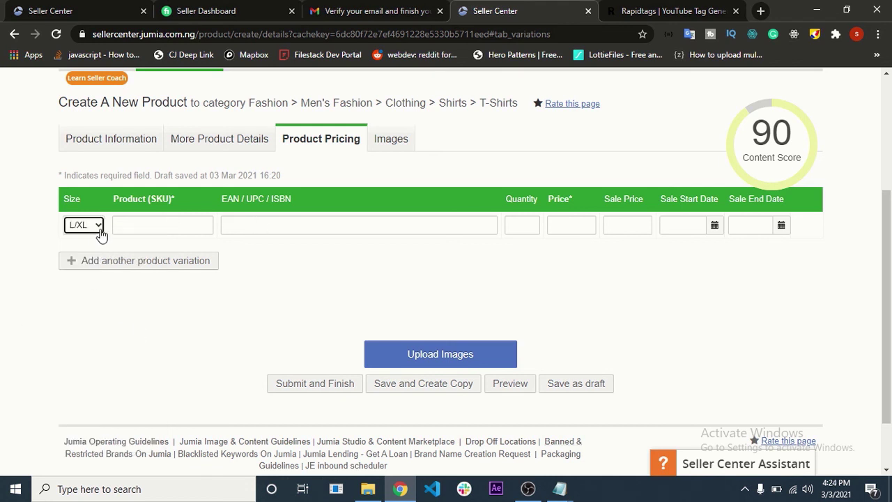
- Enter NG001 as the variation's SKU
click(118, 221)
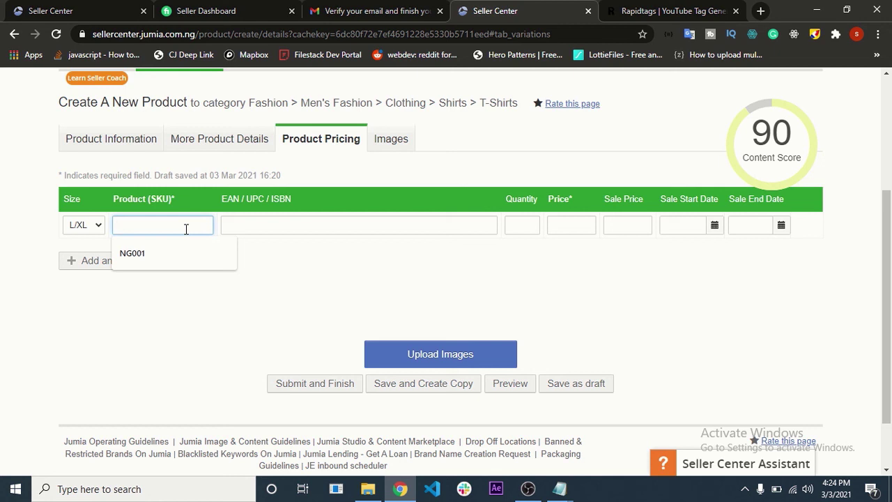
text(N)
text(G)
text(12)
key(BackSpace)
key(BackSpace)
text(001)
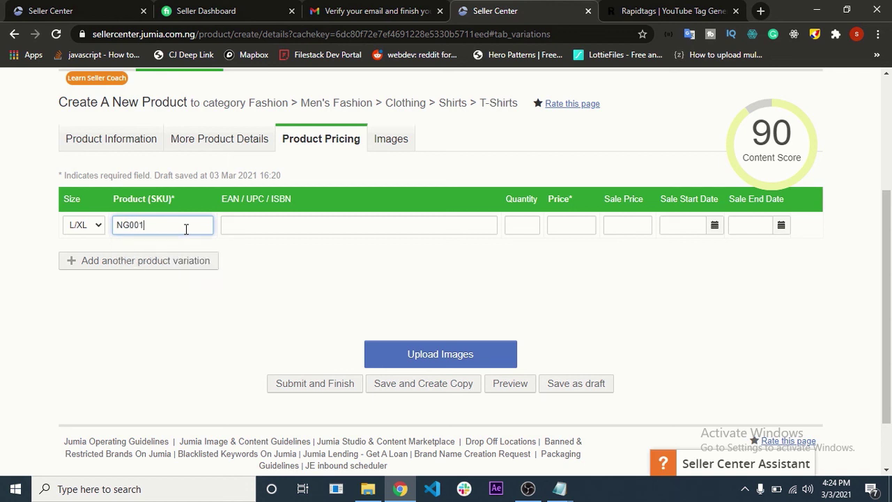
click(315, 273)
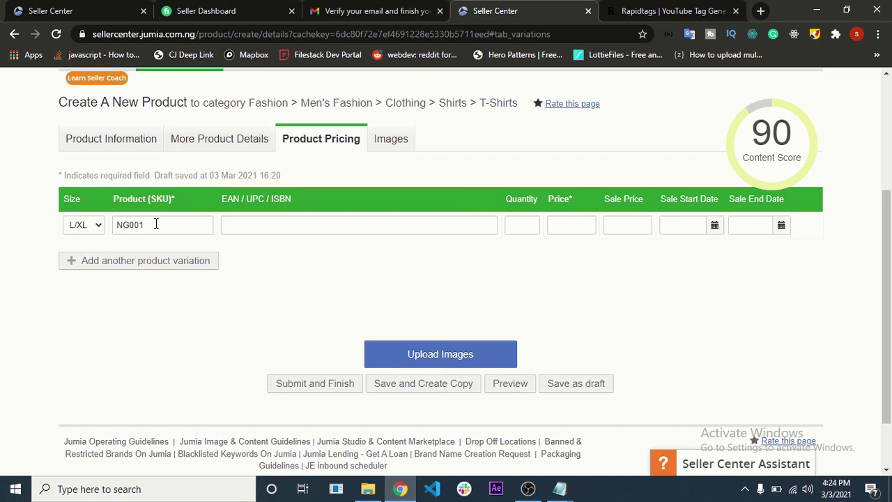
- Set the price to 5,000 and the sale price to 2,000
click(572, 223)
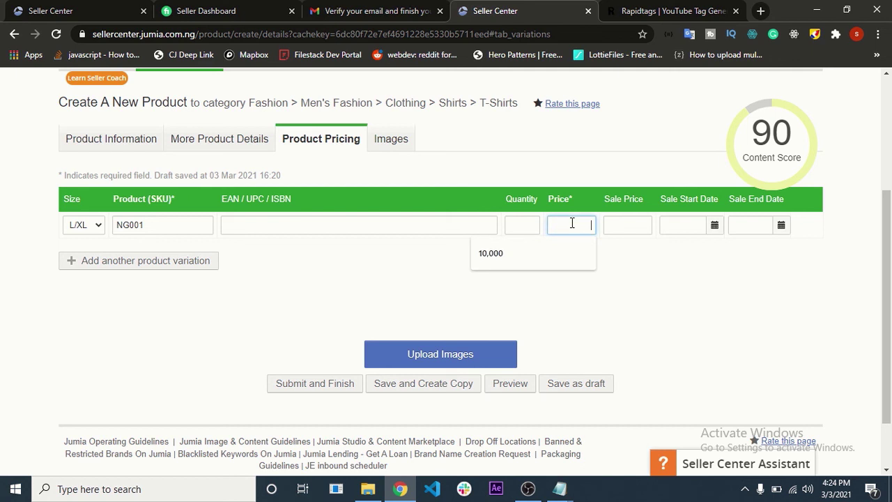
text(5000)
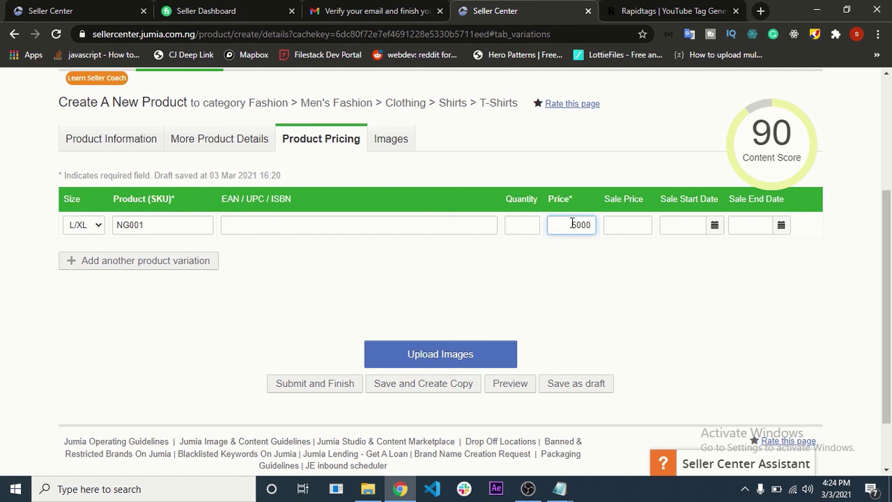
click(636, 226)
text(20)
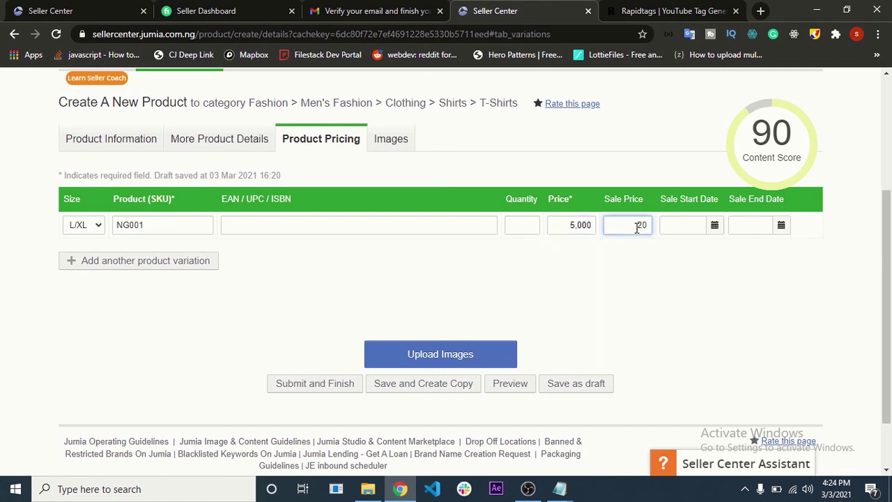
text(00)
drag(635, 224, 627, 224)
click(631, 268)
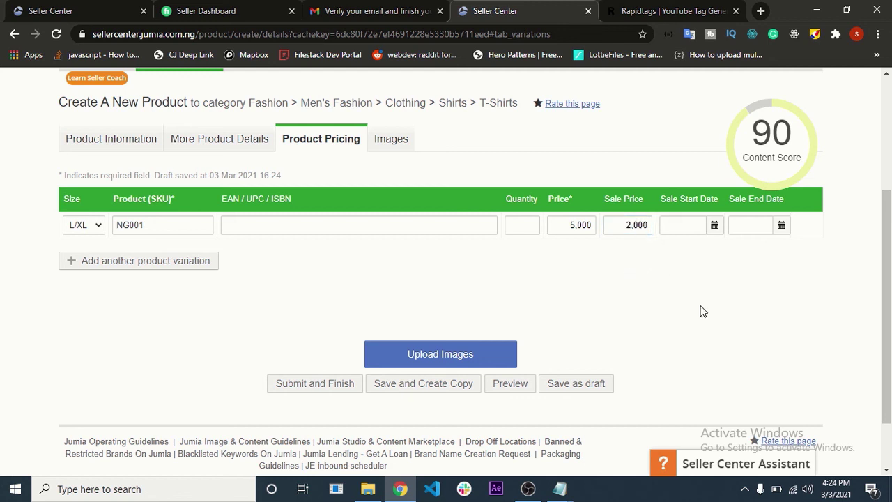
- Set the sale period from 18 March to 26 March 2021
click(688, 220)
click(714, 224)
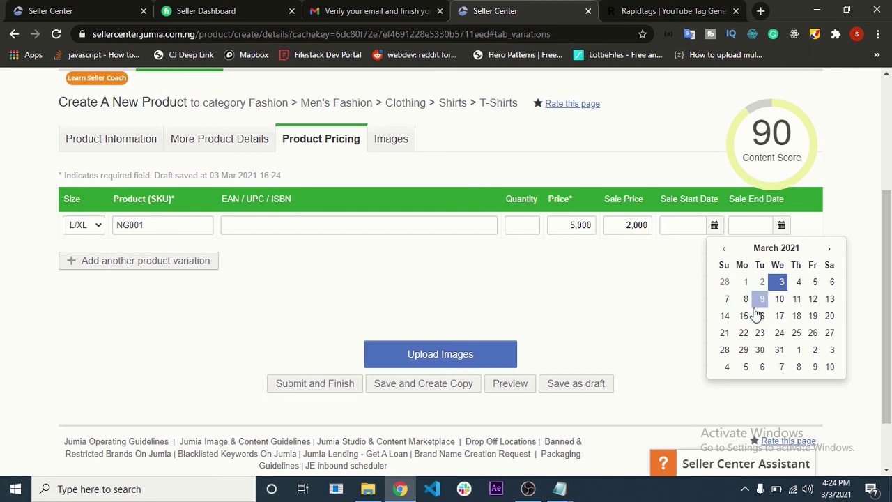
click(796, 316)
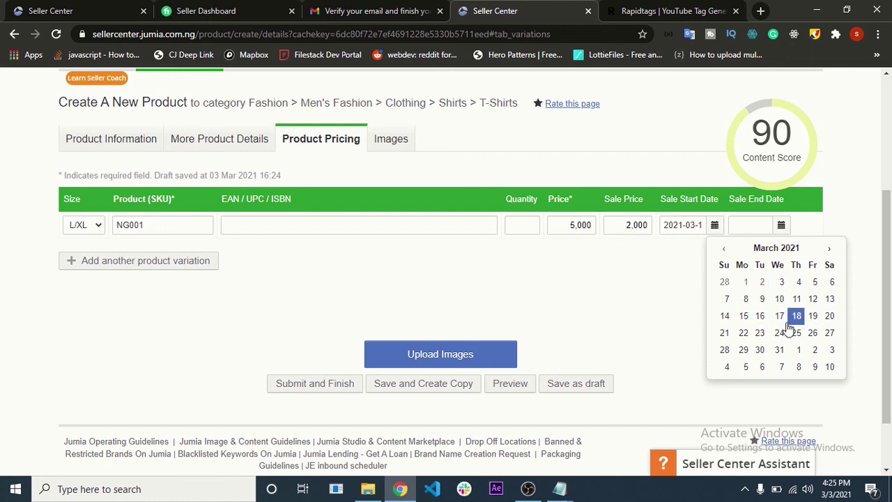
click(781, 224)
click(758, 333)
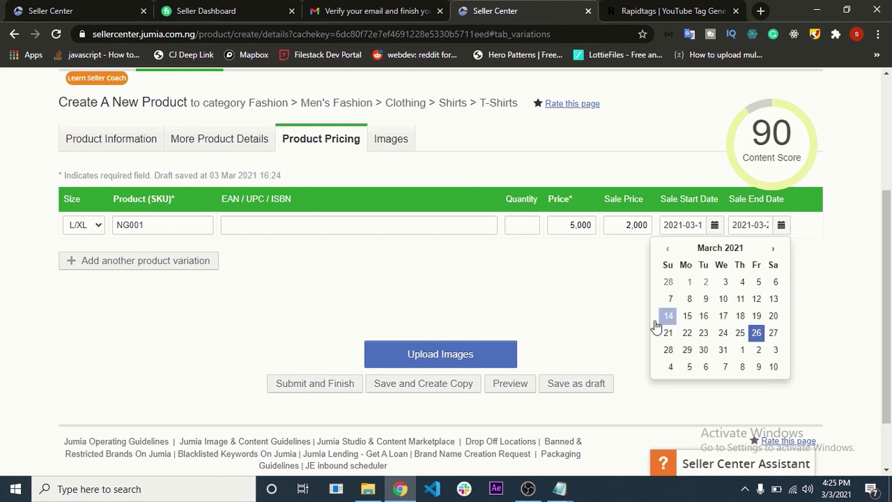
click(426, 355)
- Upload image 1 from Pictures' products assets folder as the main image
scroll(313, 342, down, 3)
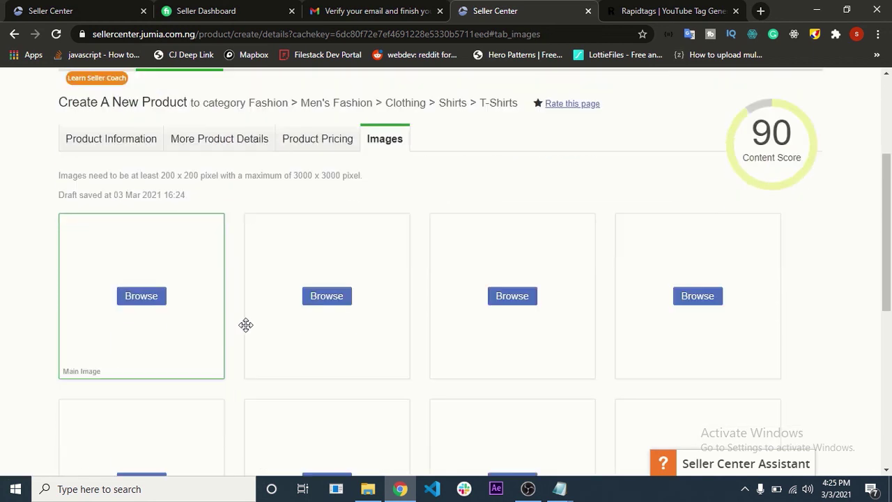
click(137, 305)
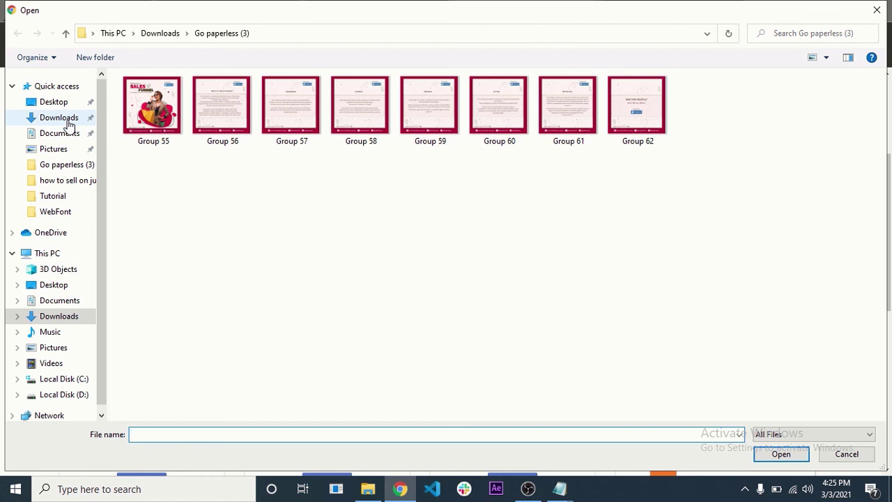
click(49, 347)
double_click(212, 92)
double_click(155, 105)
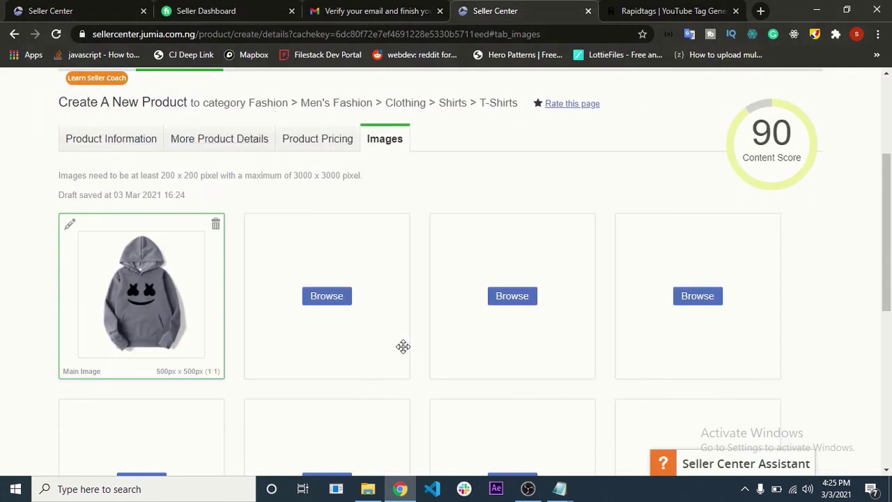
- Review the form and submit the finished product listing
scroll(403, 346, down, 6)
scroll(370, 361, up, 5)
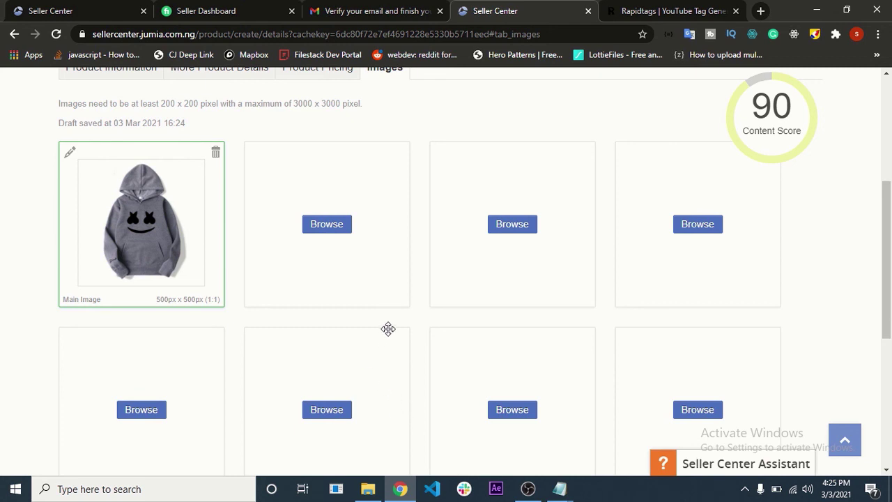
scroll(390, 331, down, 5)
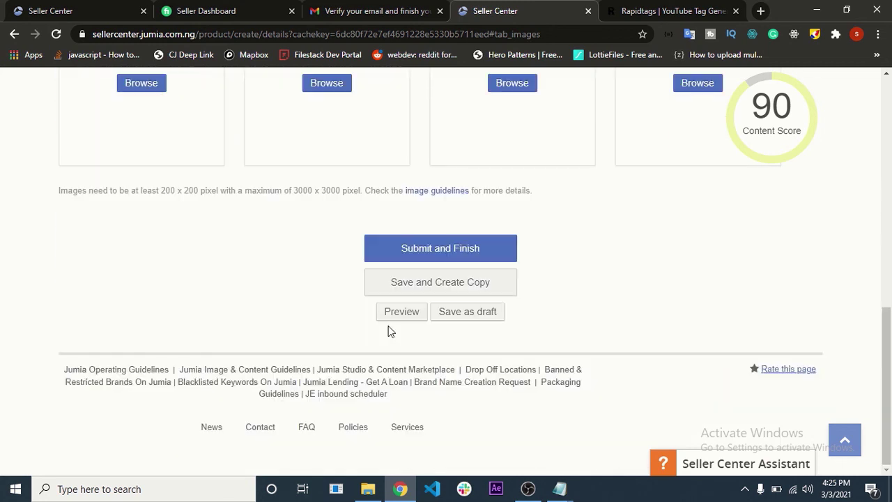
click(436, 248)
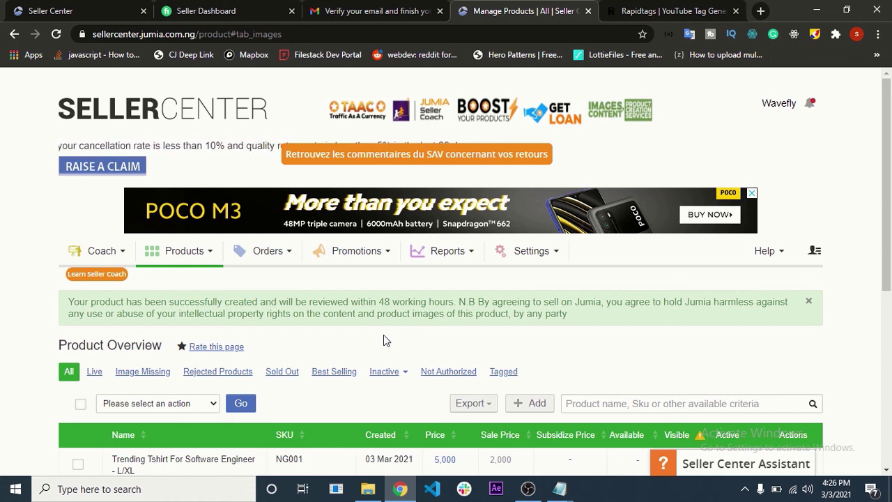
- Scroll Product Overview to the Trending Tshirt For Software Engineer - L/XL listing, SKU NG001
scroll(383, 340, down, 4)
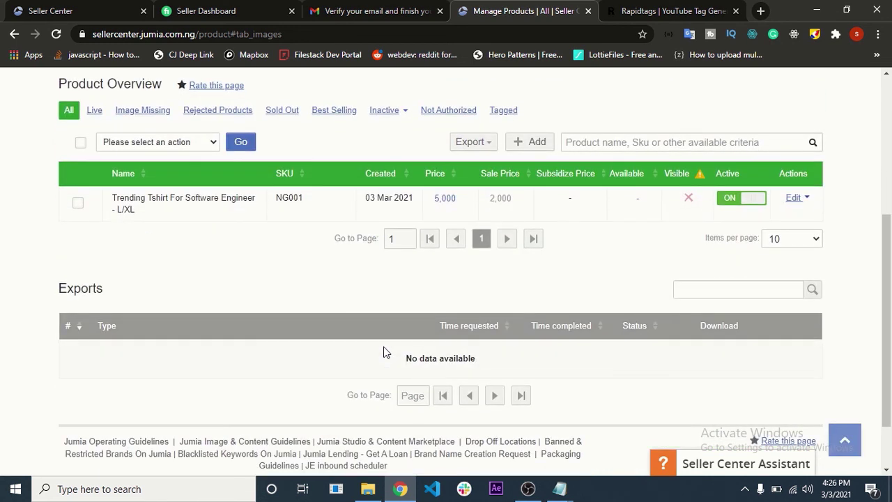